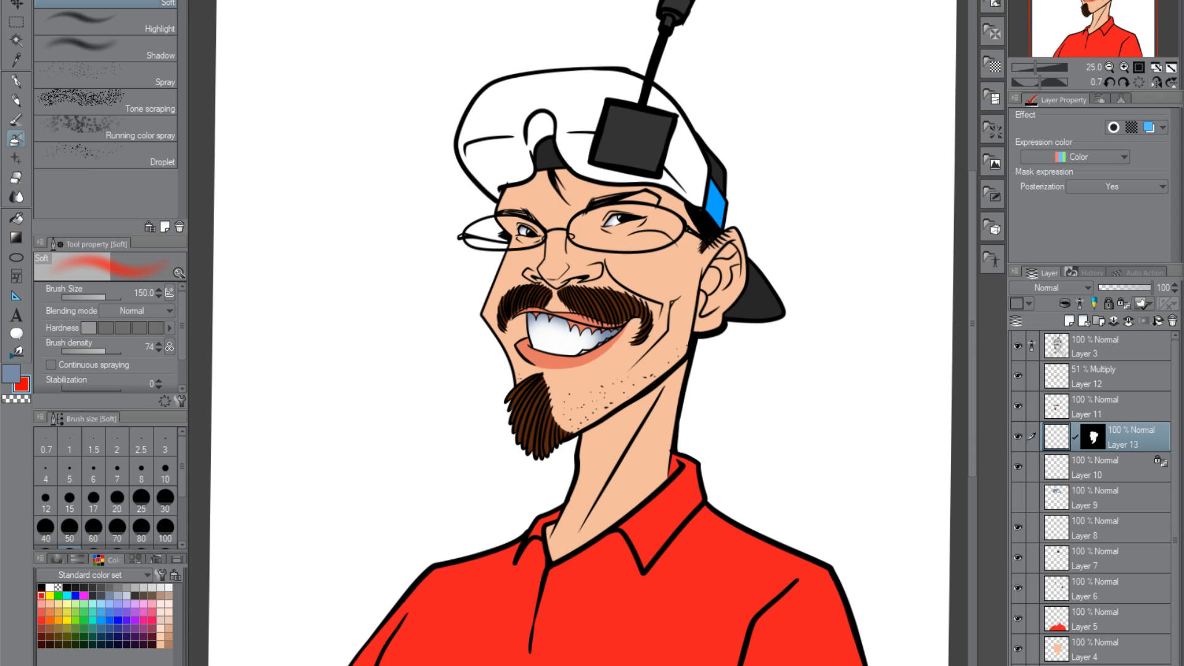
Create a new layer above Layer 13 and fill the white cap with grey-blue
left_click(1069, 320)
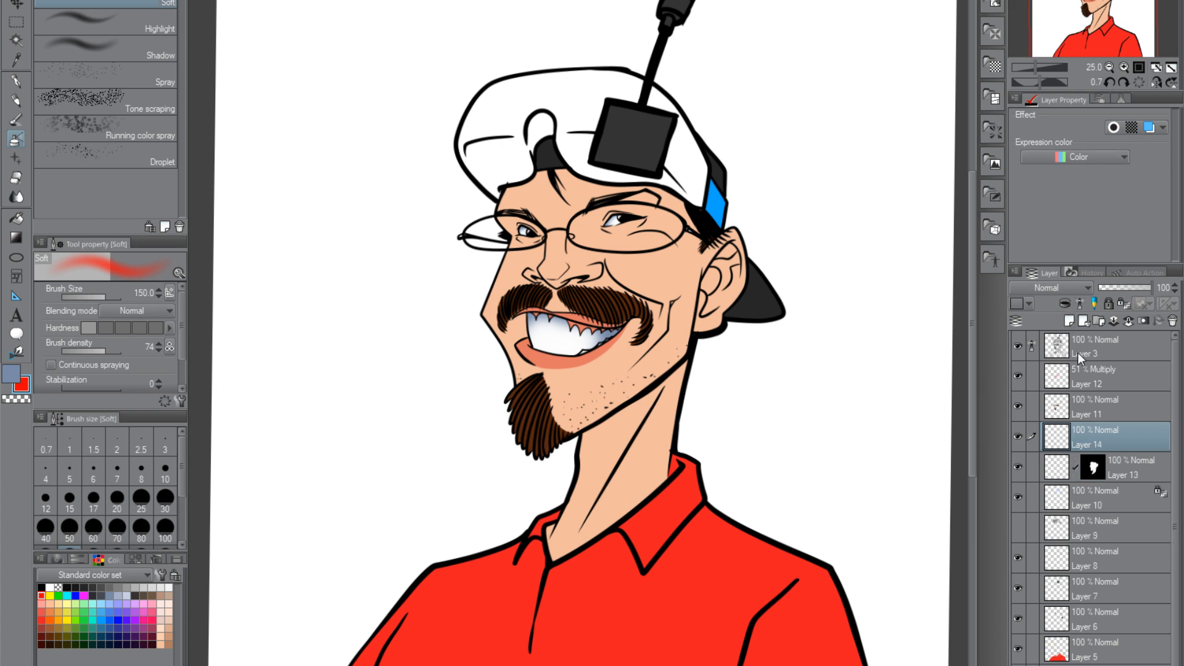
left_click(17, 217)
left_click(109, 595)
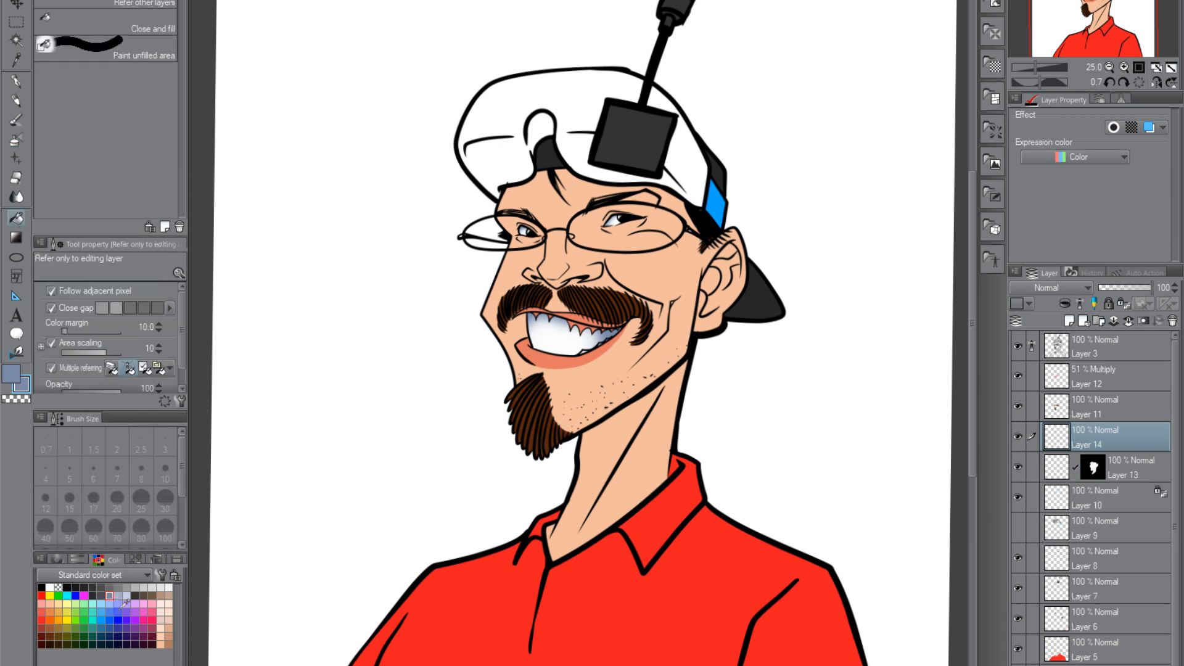
left_click(582, 97)
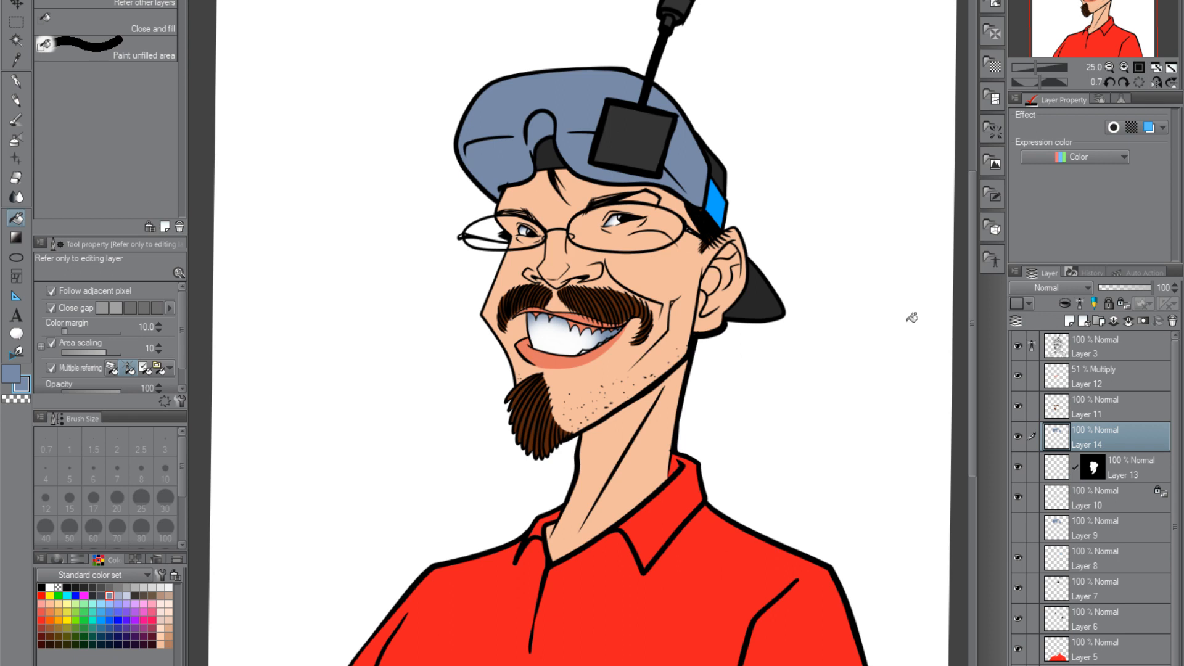
Delete the masked Layer 13 and create a replacement layer masked to the skin shape of Layer 4
left_click(1130, 468)
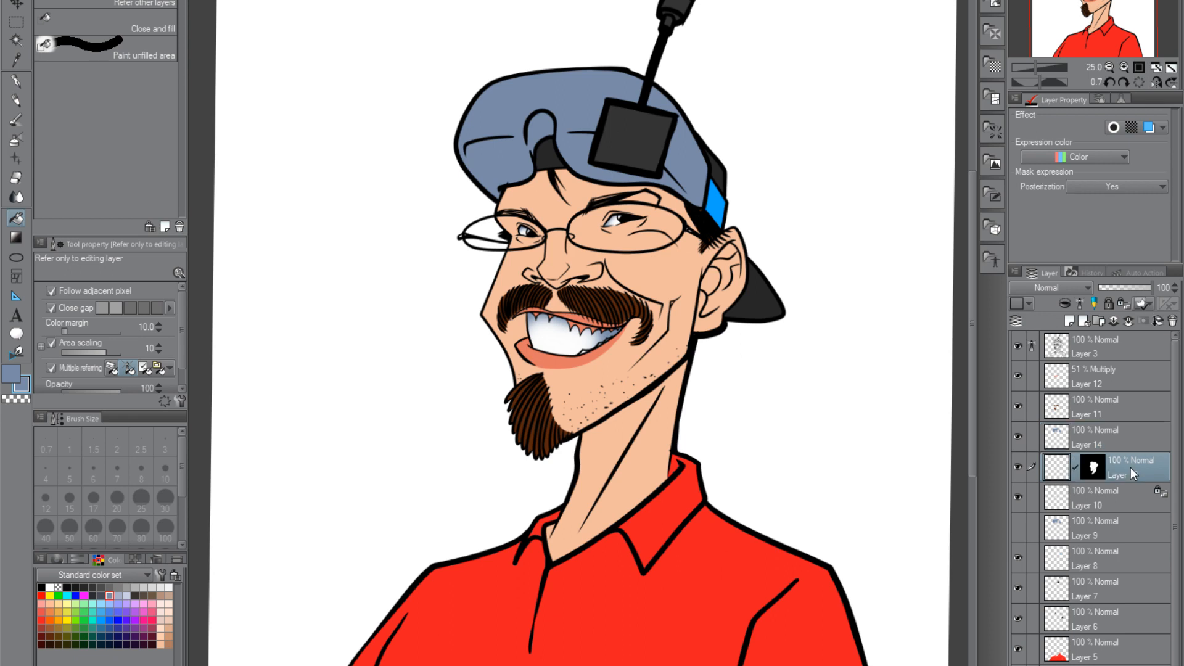
left_click(1170, 322)
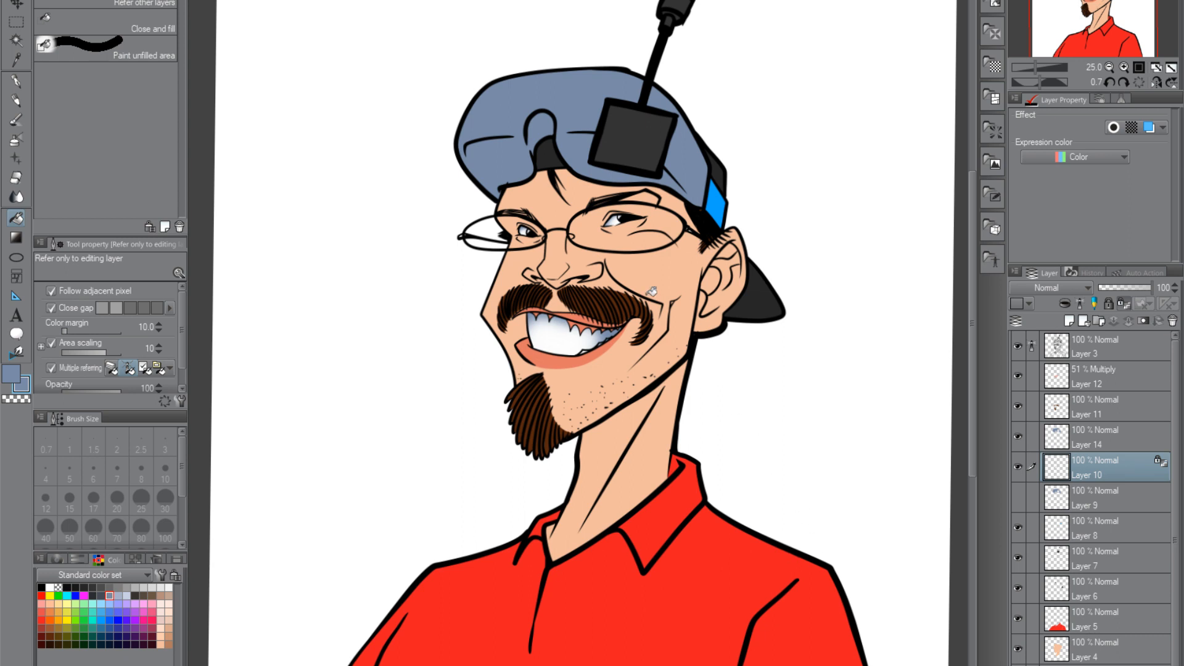
scroll(1096, 542, "down", 1)
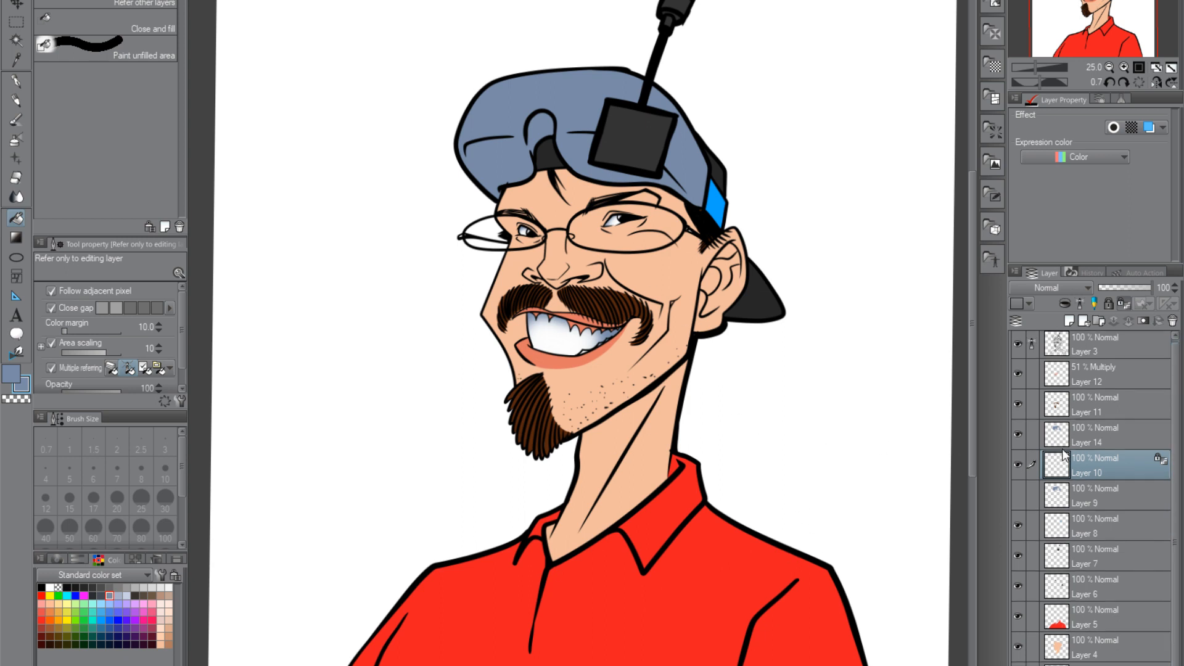
left_click(1057, 652, "ctrl")
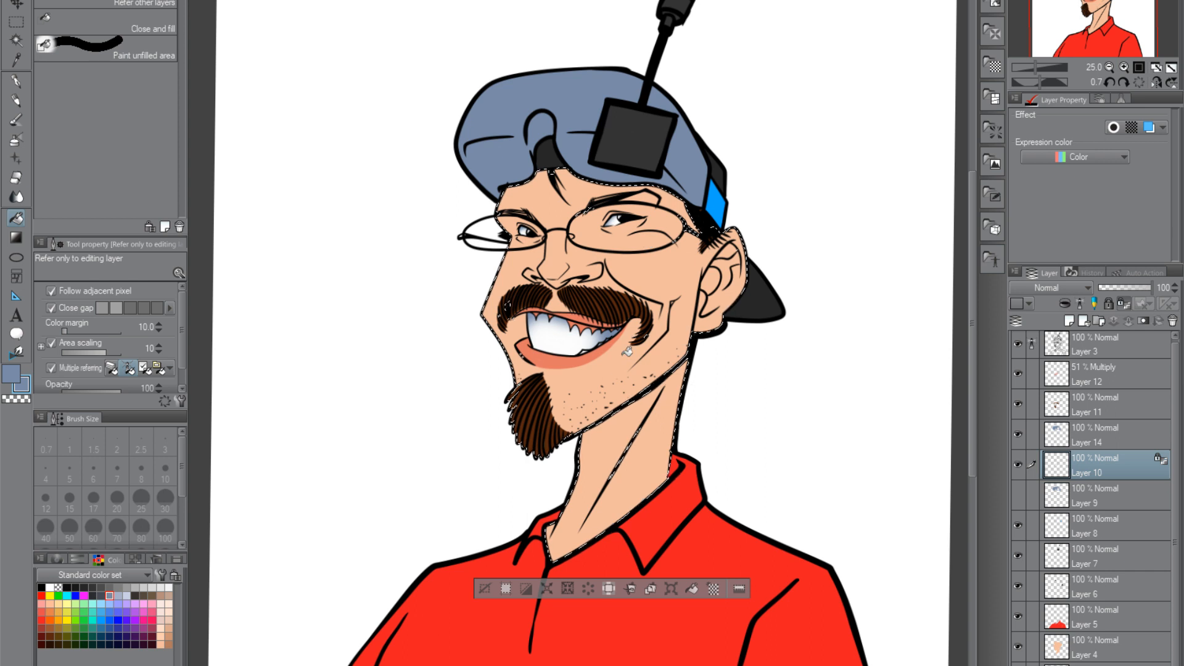
left_click(1069, 321)
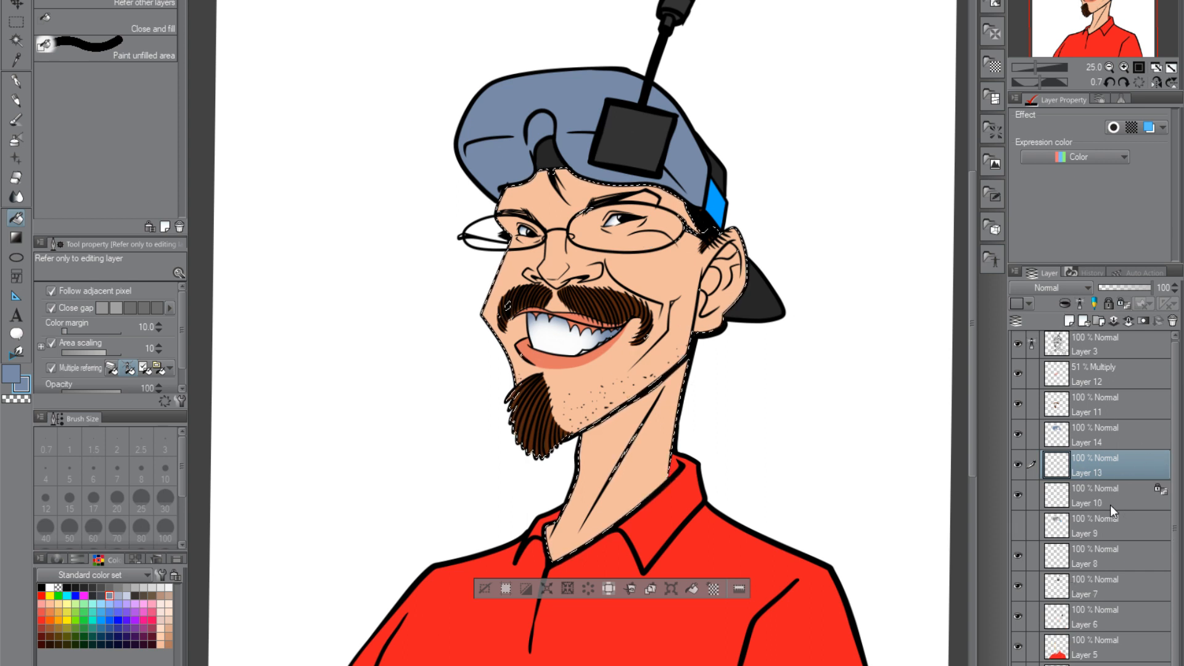
left_click(1143, 321)
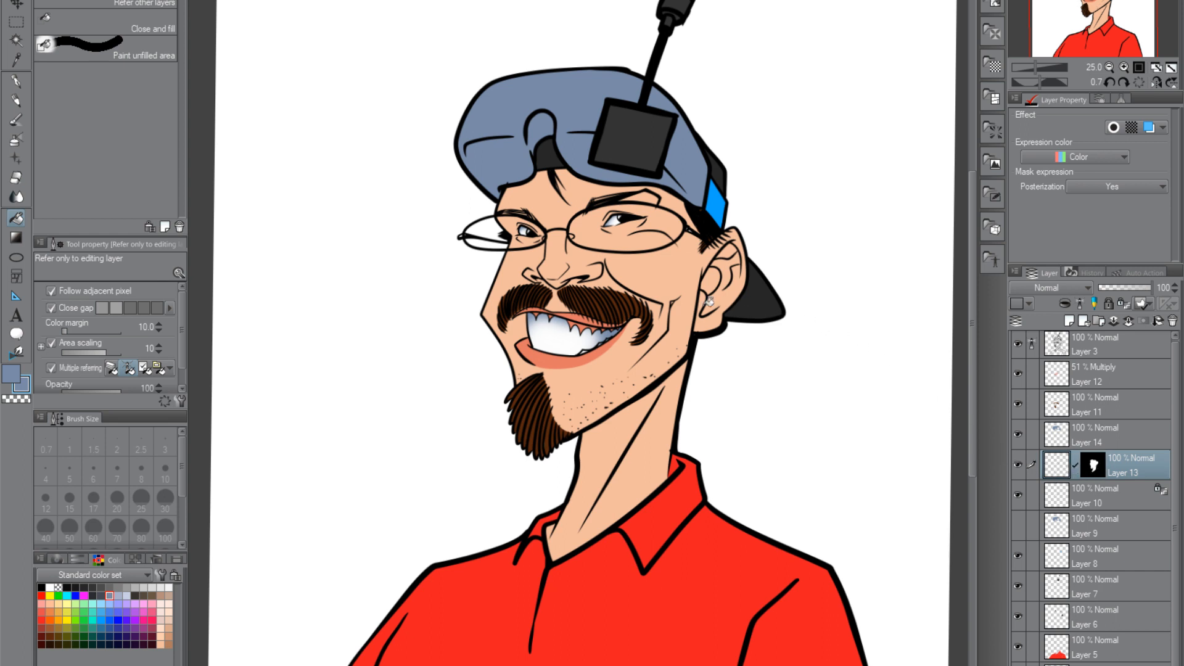
Airbrush a soft red blush on the cheek with the Soft airbrush at density 17 and size 170
left_click(41, 596)
left_click(15, 141)
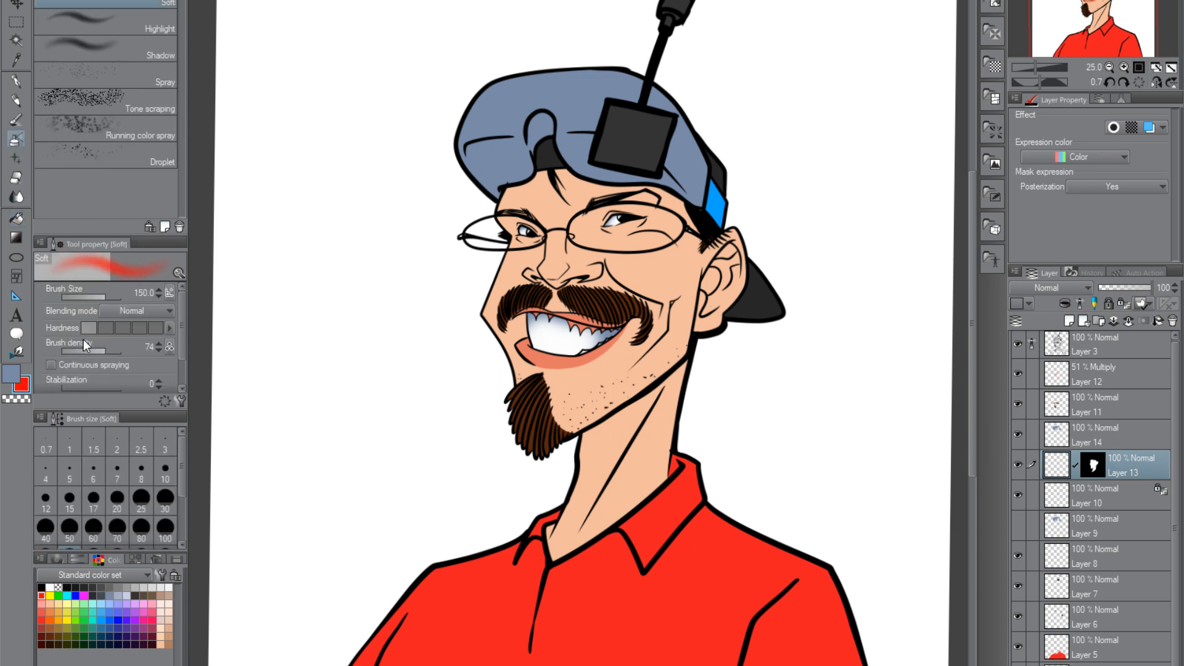
left_click(71, 350)
left_click_drag(74, 347, 69, 350)
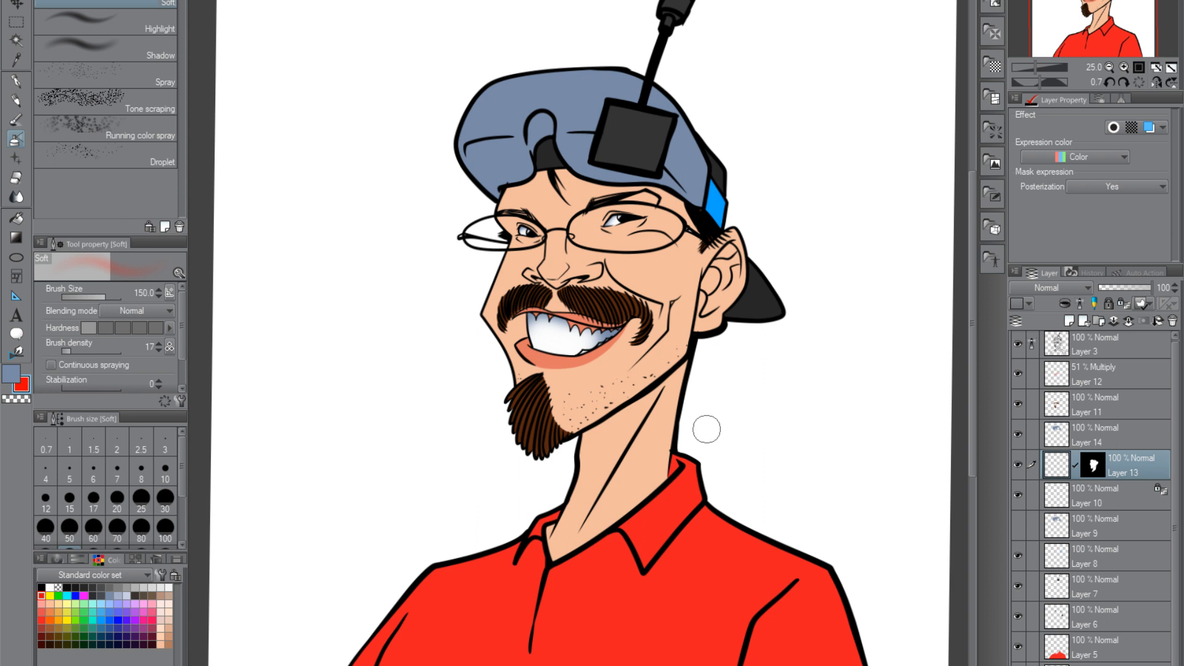
key("bracketright")
key("bracketright")
key("bracketleft")
mouse_move(646, 277)
left_mouse_down()
mouse_move(610, 261)
mouse_move(672, 287)
mouse_move(624, 275)
mouse_move(679, 276)
mouse_move(661, 239)
mouse_move(617, 261)
mouse_move(633, 235)
mouse_move(643, 281)
left_mouse_up()
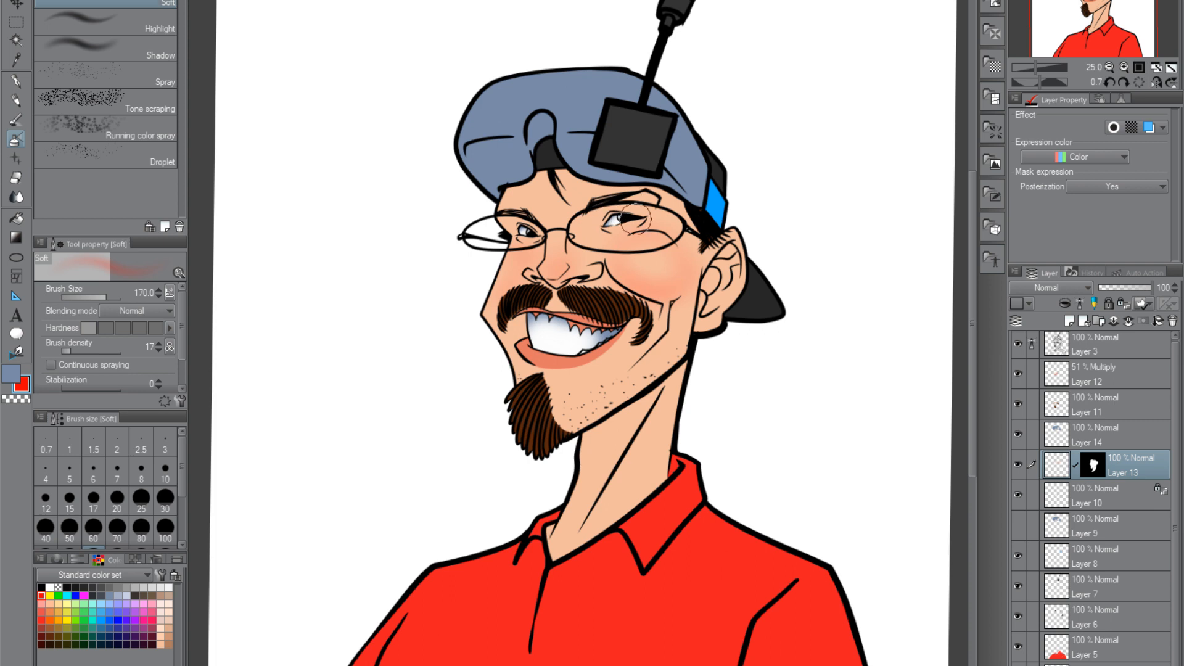
Airbrush soft red over the stubbled chin and jaw area at brush size 200
key("bracketleft")
key("bracketleft")
key("bracketleft")
key("bracketleft")
key("bracketleft")
key("bracketleft")
key("bracketright")
key("bracketright")
key("bracketright")
key("bracketright")
key("bracketright")
key("bracketright")
key("bracketright")
mouse_move(586, 389)
left_mouse_down()
mouse_move(613, 401)
mouse_move(625, 389)
mouse_move(558, 425)
left_mouse_up()
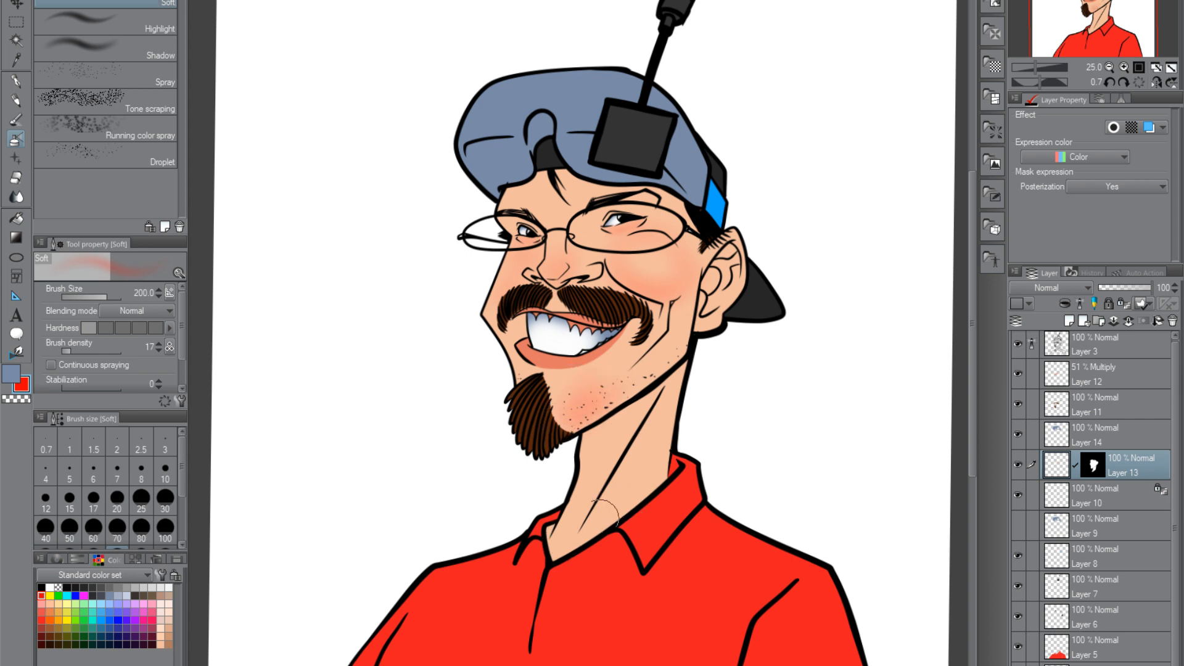
Airbrush soft red tints on the neck at size 250 and around the ear at size 80
key("bracketright")
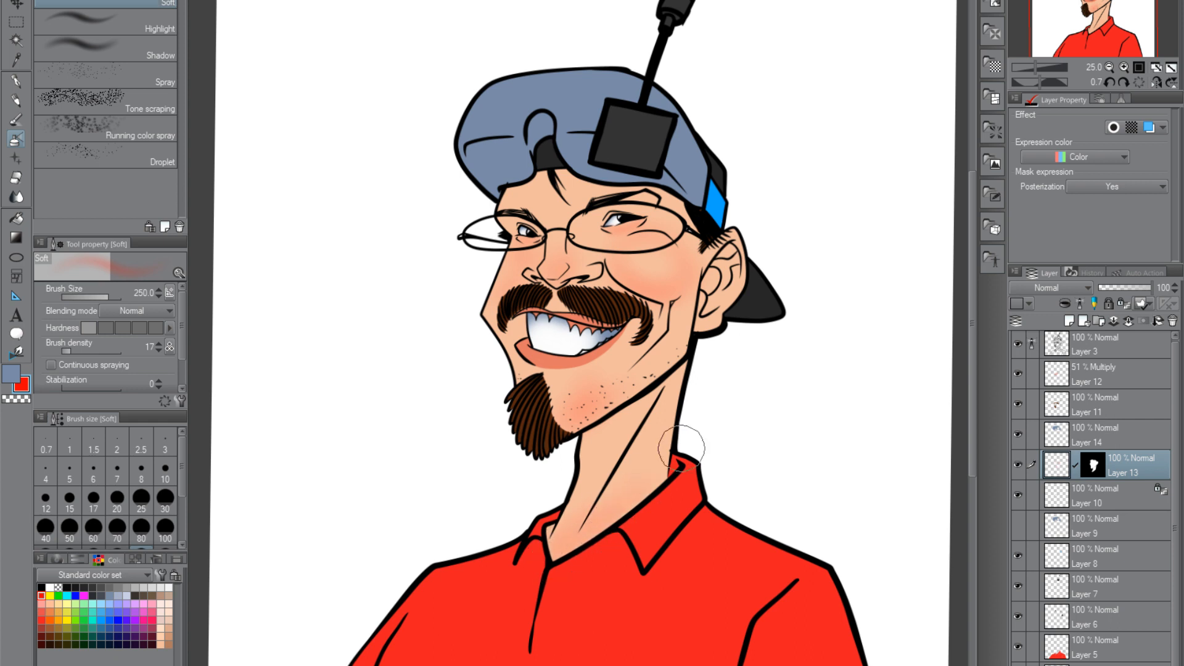
key("bracketleft")
key("bracketleft")
key("bracketleft")
key("bracketleft")
key("bracketleft")
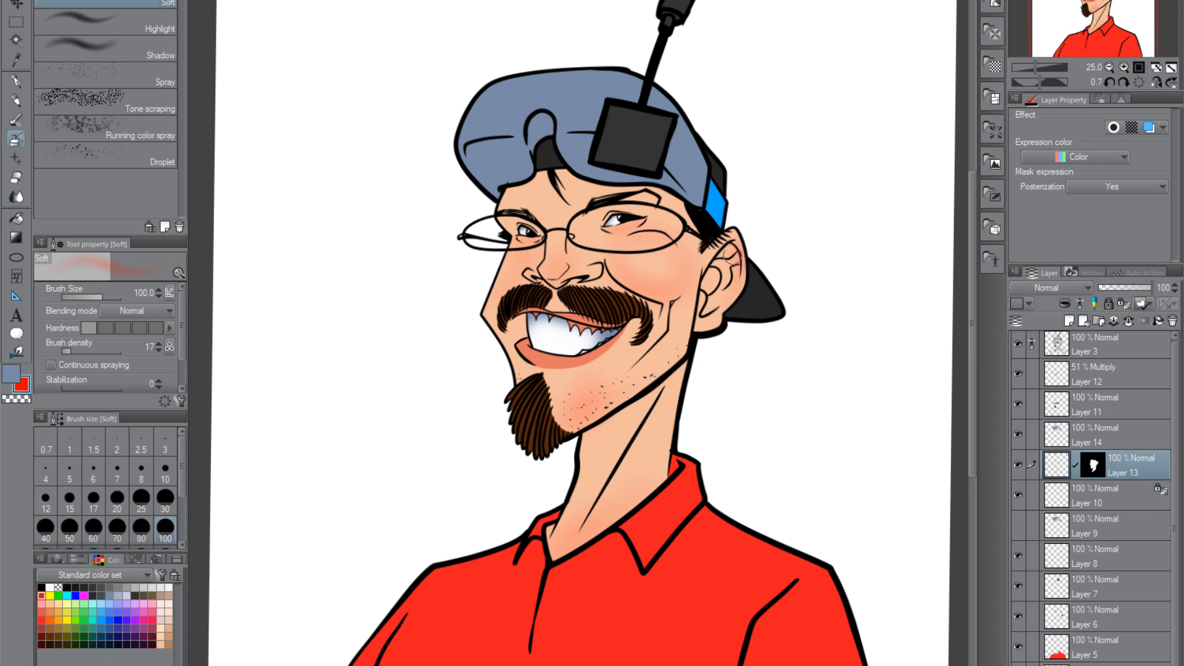
key("bracketleft")
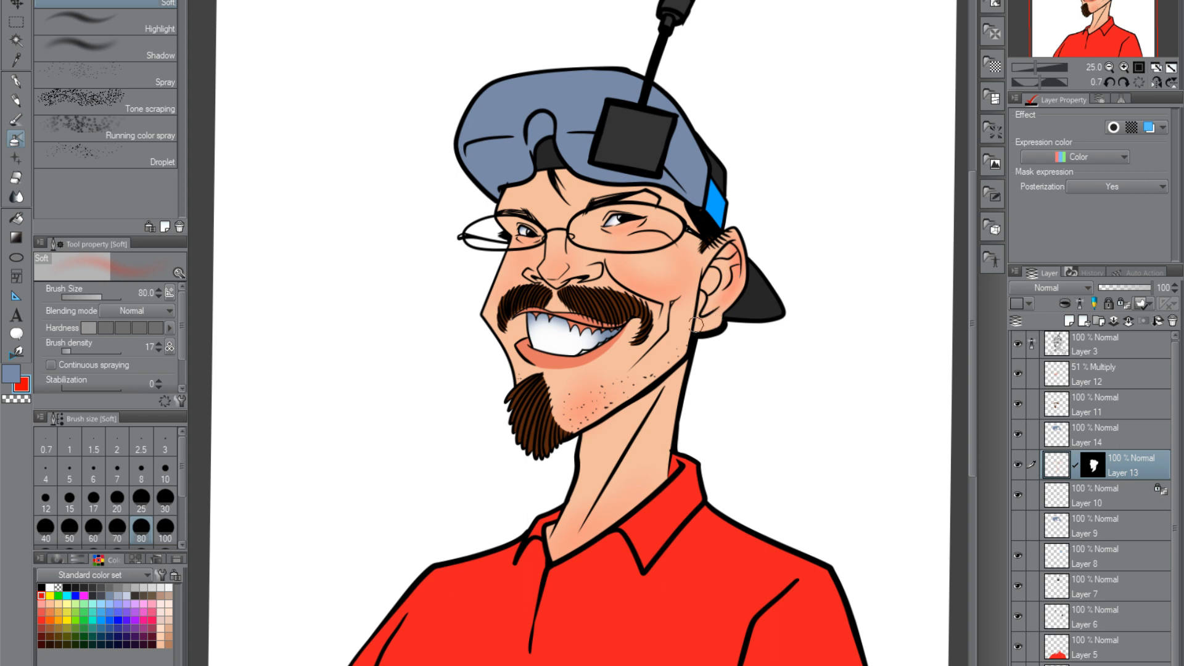
key("bracketright")
key("bracketright")
key("bracketright")
key("bracketright")
key("bracketright")
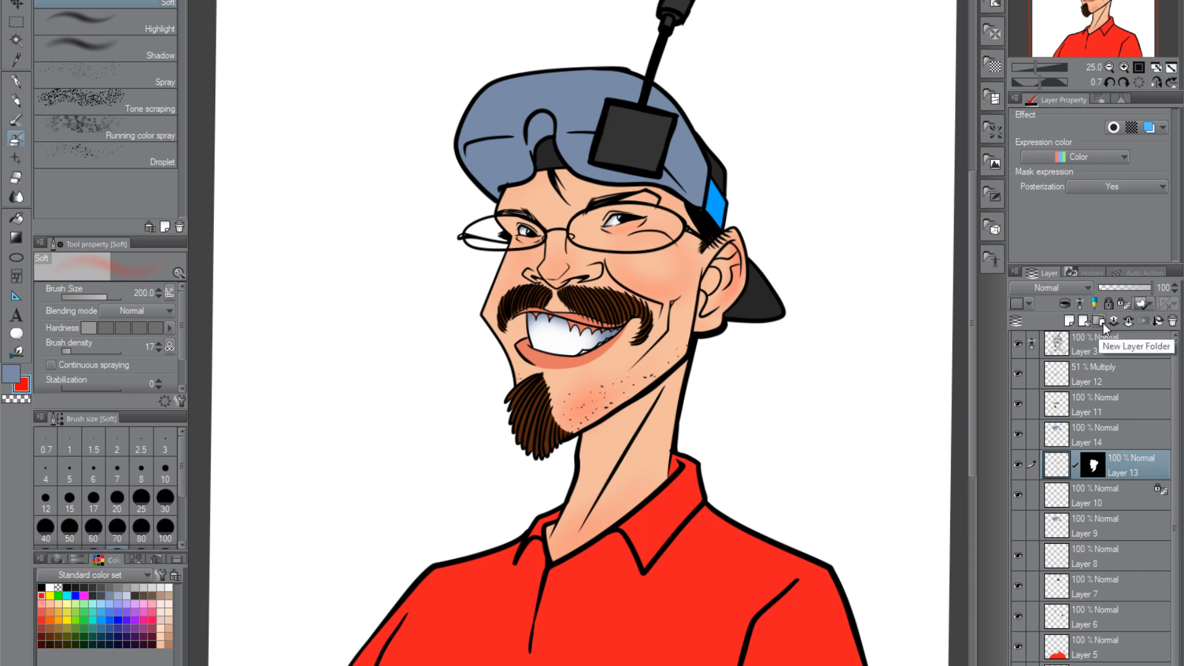
Set the blush layer's blending mode to Multiply at 100% opacity
left_click(1073, 288)
left_click(1028, 331)
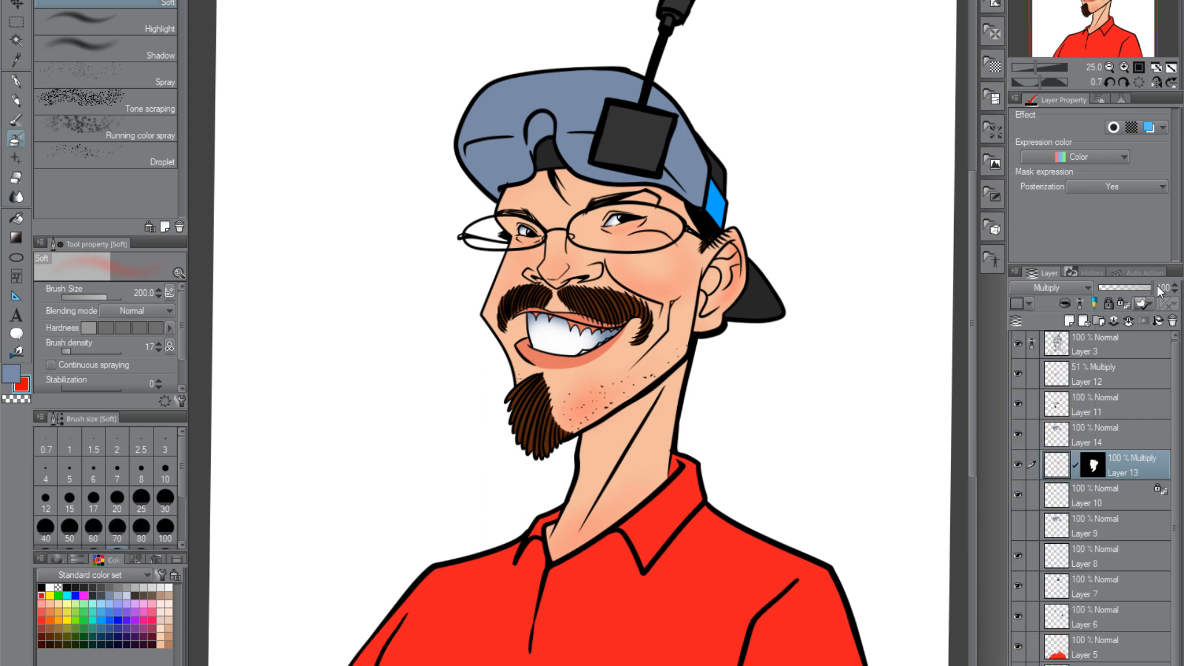
left_click_drag(1120, 290, 1153, 288)
On a new layer, paint dark red G-pen shadows at size 70 along the face's side, the jawline and inside the ear
left_click(1069, 321)
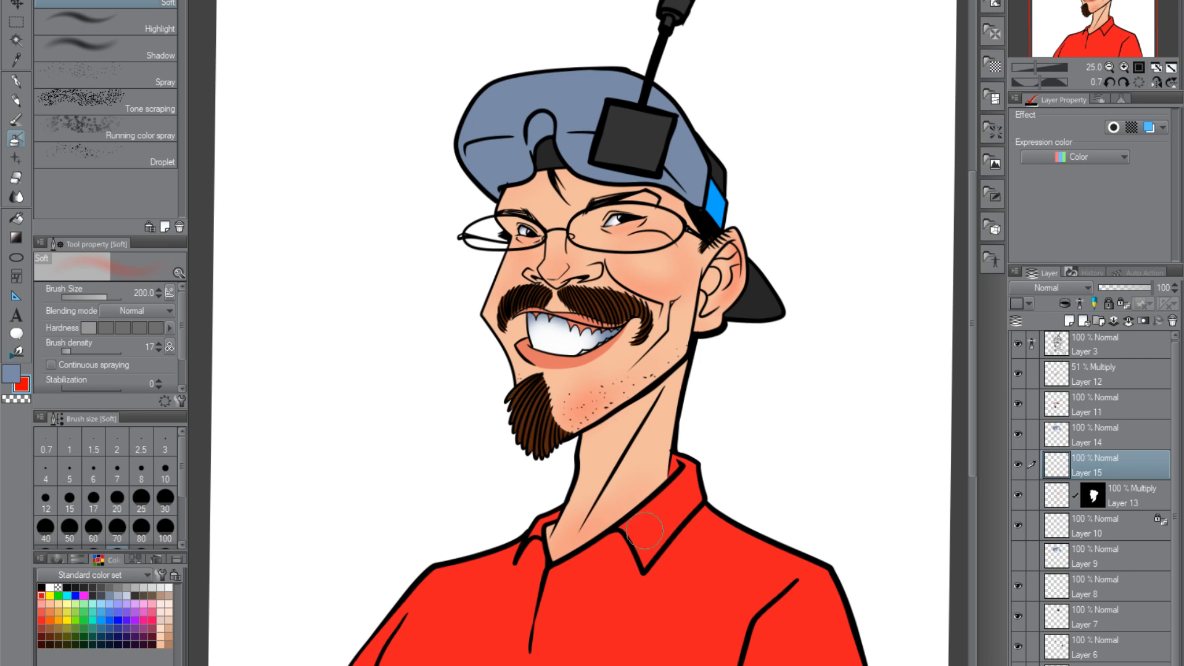
left_click(43, 633)
left_click(15, 82)
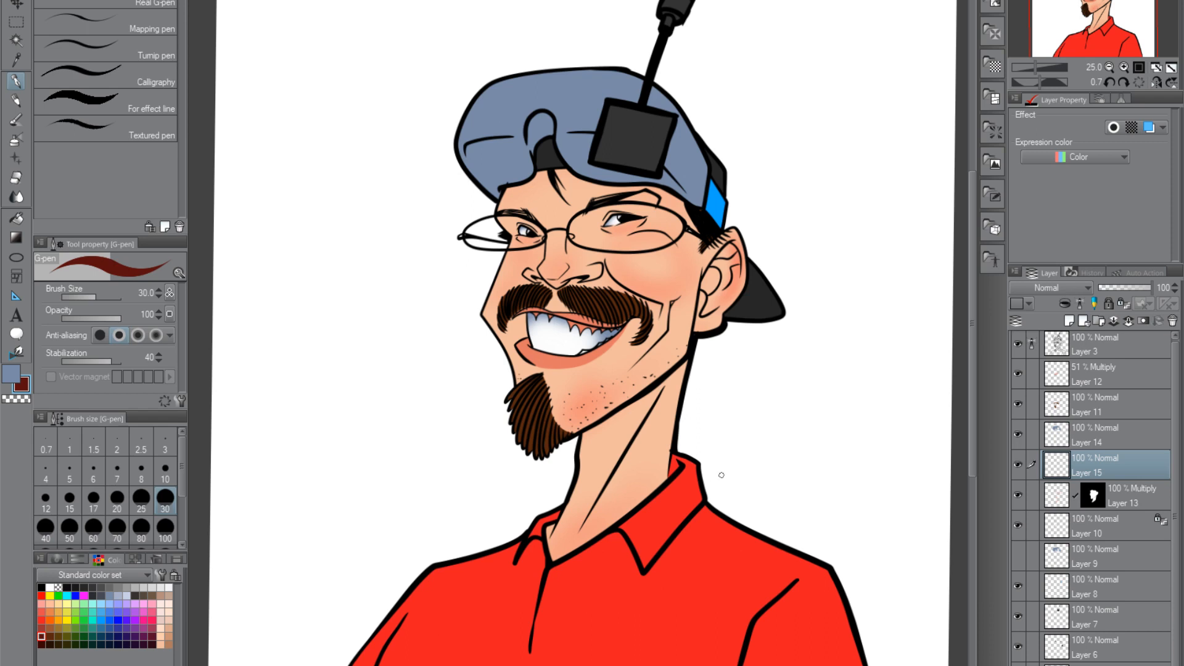
key("bracketright")
key("bracketright")
key("bracketright")
key("bracketright")
left_click_drag(695, 229, 677, 358)
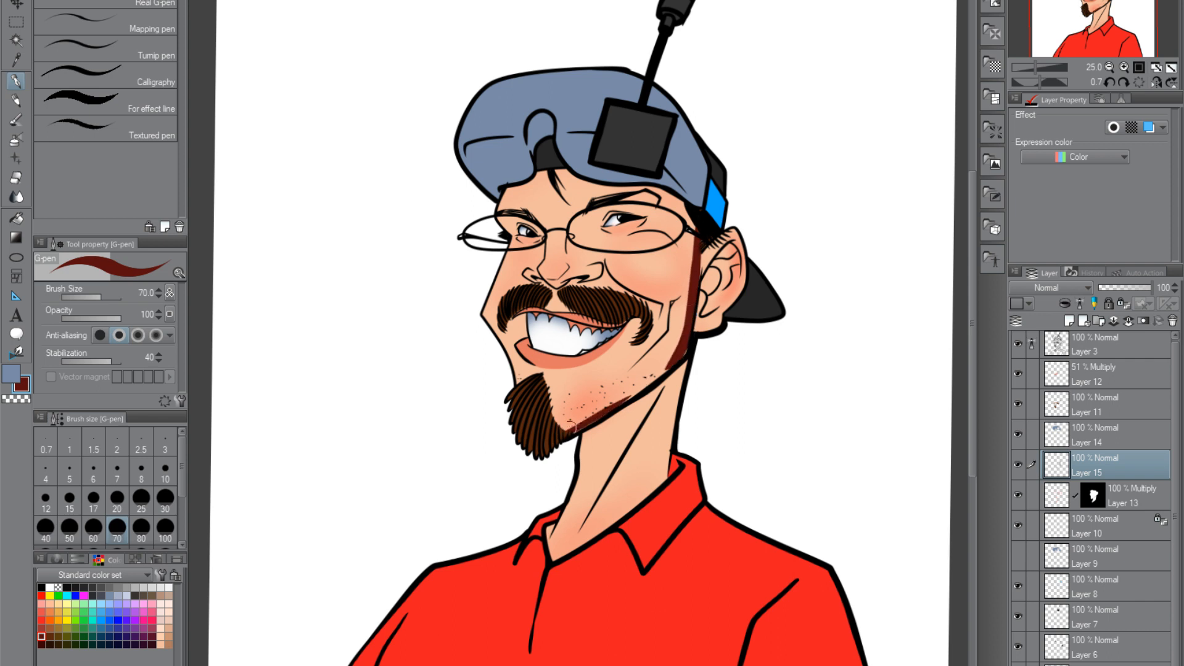
left_click_drag(638, 381, 690, 325)
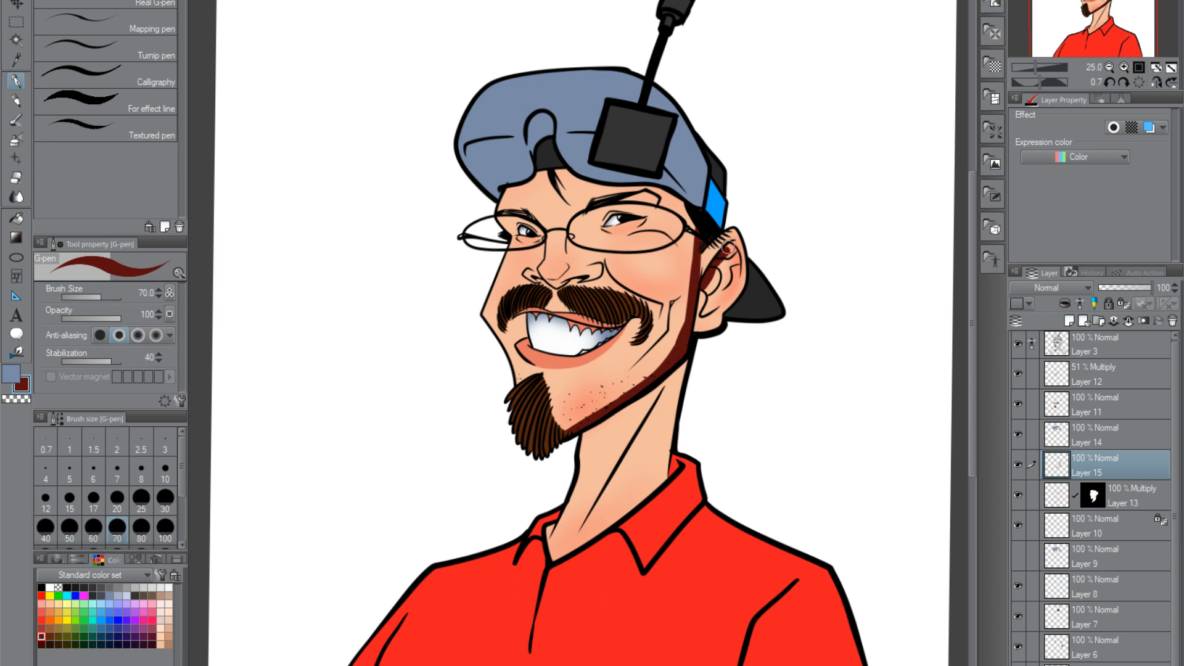
mouse_move(733, 257)
left_mouse_down()
mouse_move(700, 314)
mouse_move(724, 248)
mouse_move(725, 285)
left_mouse_up()
Paint dark red shadows on the forehead under the cap, in the eye socket and beneath the nose
mouse_move(561, 459)
left_mouse_down()
mouse_move(592, 469)
mouse_move(567, 449)
mouse_move(601, 500)
left_mouse_up()
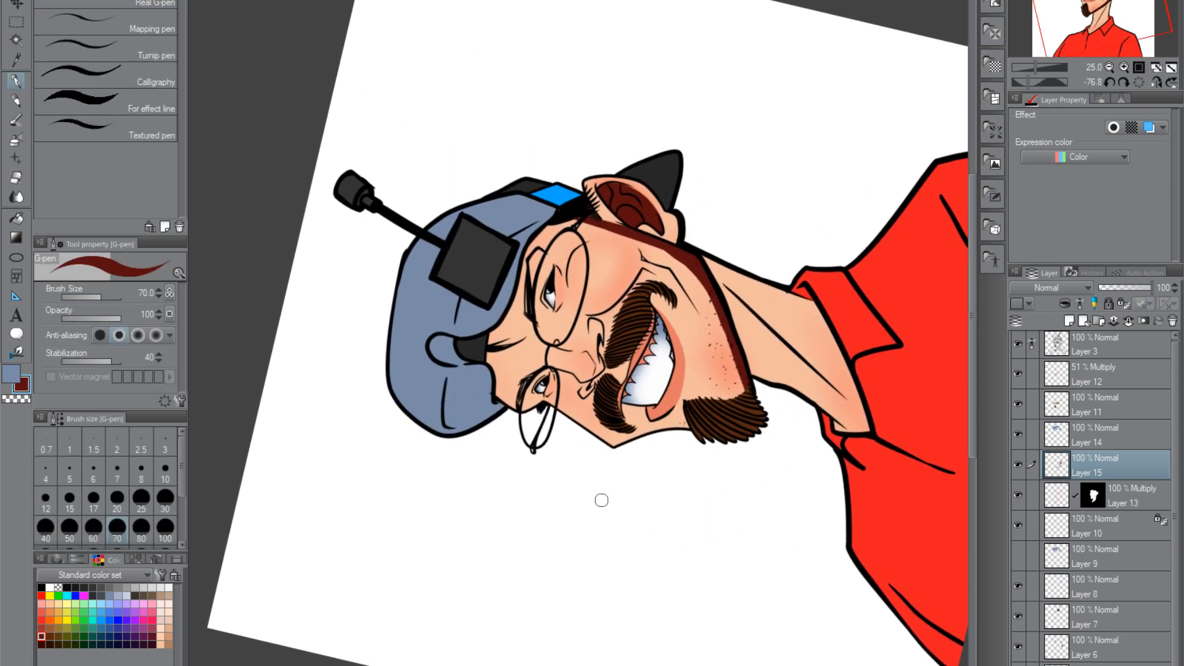
scroll(603, 506, "up", 2)
left_click_drag(716, 246, 727, 445)
mouse_move(410, 409)
left_mouse_down()
mouse_move(401, 478)
mouse_move(413, 401)
mouse_move(407, 412)
mouse_move(426, 385)
mouse_move(406, 420)
left_mouse_up()
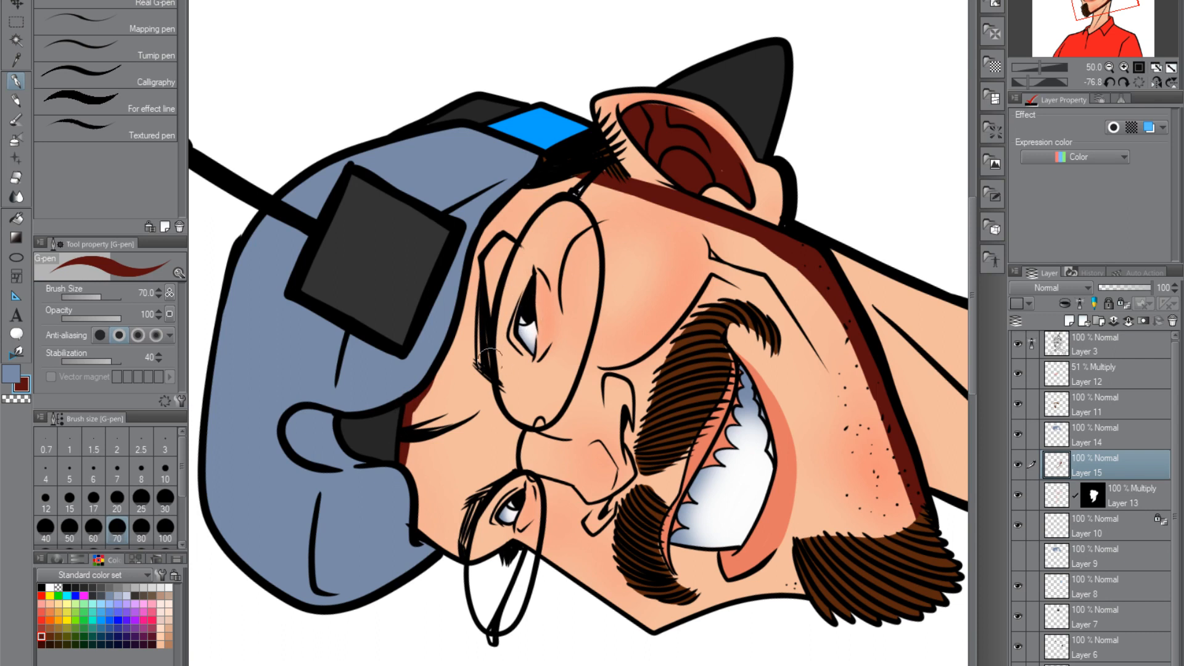
mouse_move(500, 375)
left_mouse_down()
mouse_move(532, 396)
mouse_move(501, 389)
mouse_move(533, 388)
mouse_move(505, 381)
mouse_move(531, 395)
mouse_move(484, 282)
mouse_move(511, 379)
mouse_move(557, 392)
mouse_move(521, 394)
mouse_move(559, 369)
mouse_move(539, 473)
mouse_move(508, 497)
mouse_move(534, 429)
mouse_move(506, 388)
mouse_move(562, 405)
left_mouse_up()
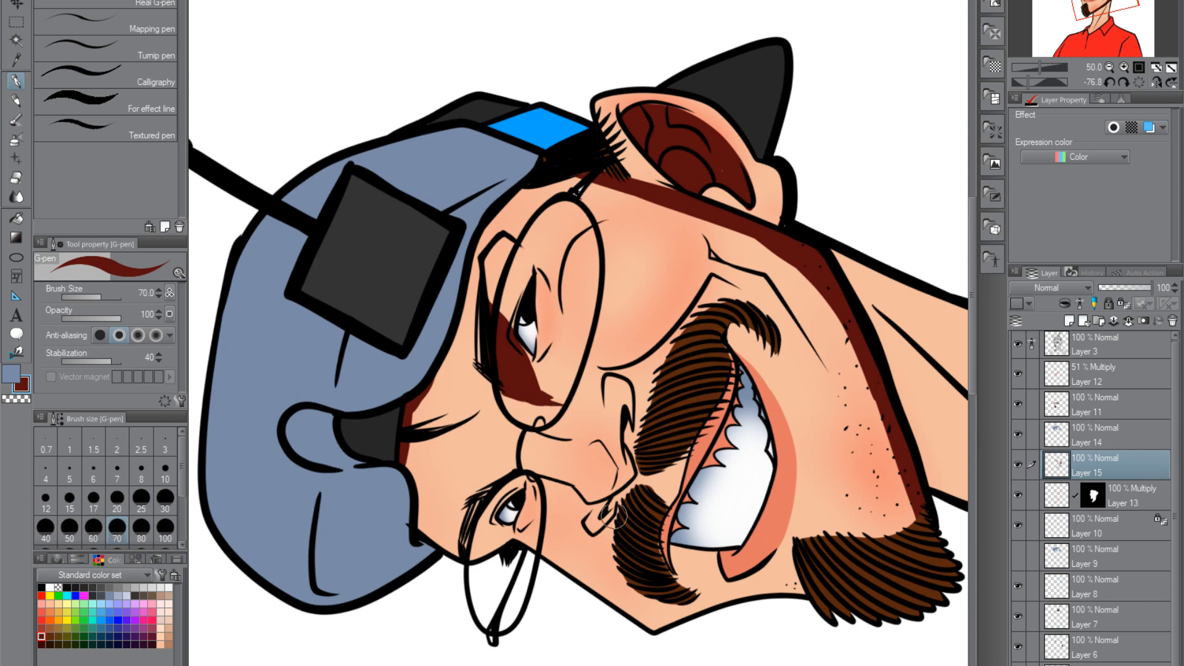
mouse_move(618, 476)
left_mouse_down()
mouse_move(616, 425)
mouse_move(620, 483)
mouse_move(621, 385)
mouse_move(631, 429)
mouse_move(624, 398)
mouse_move(618, 485)
mouse_move(601, 523)
mouse_move(643, 484)
mouse_move(623, 415)
mouse_move(632, 442)
mouse_move(621, 496)
mouse_move(637, 463)
mouse_move(628, 389)
mouse_move(649, 477)
mouse_move(612, 509)
left_mouse_up()
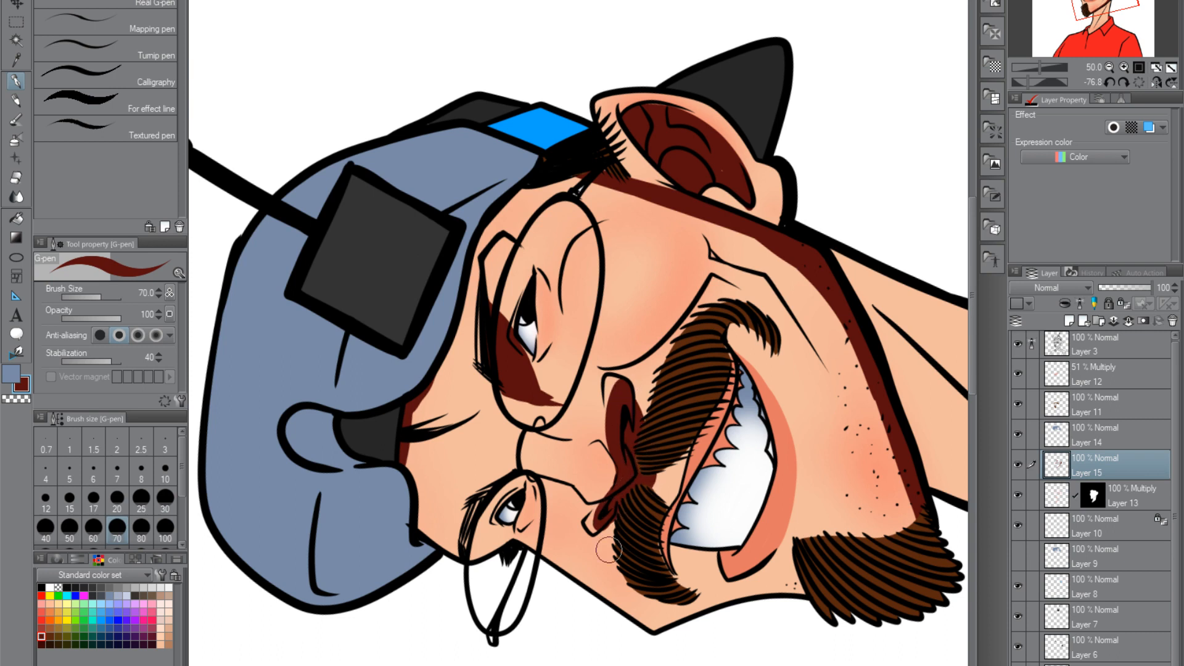
Move the shadow layer above Layer 12, directly beneath Layer 3, and check it with Layer 3 hidden and shown
left_click_drag(1122, 469, 1132, 364)
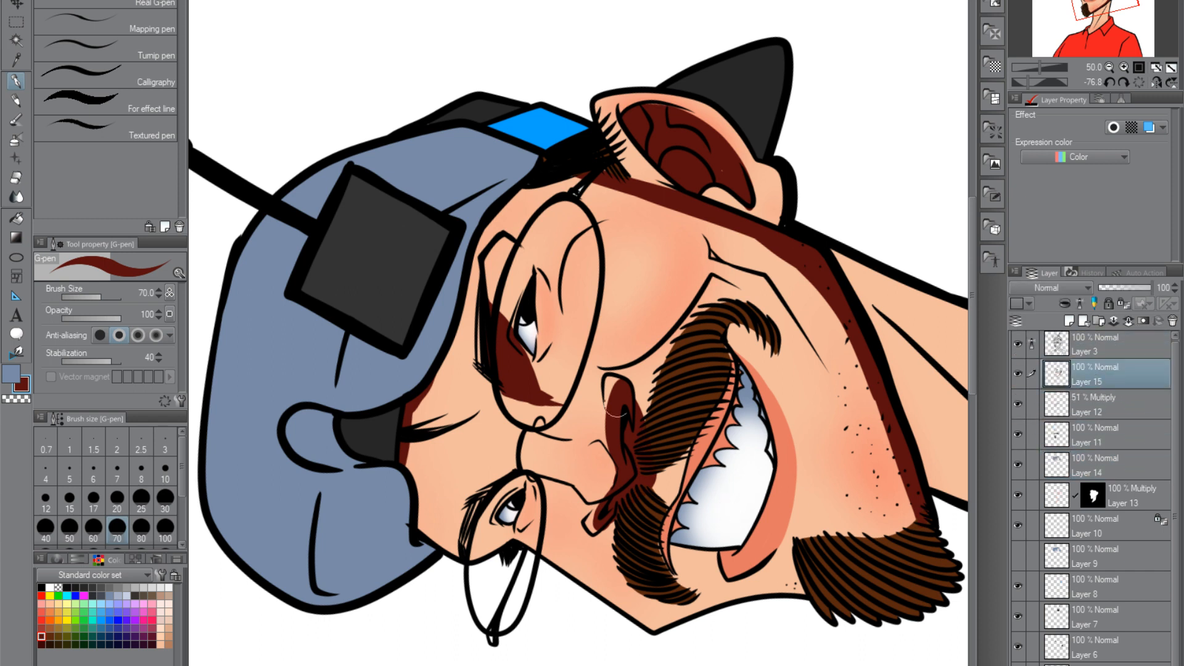
left_click(1018, 342)
left_click(1018, 343)
left_click(1019, 342)
left_click(1020, 341)
Undo the last shadow stroke and paint a dark red shadow along the lower lip with a size 50 pen
mouse_move(617, 579)
left_mouse_down()
mouse_move(543, 568)
mouse_move(617, 123)
mouse_move(673, 234)
mouse_move(661, 286)
left_mouse_up()
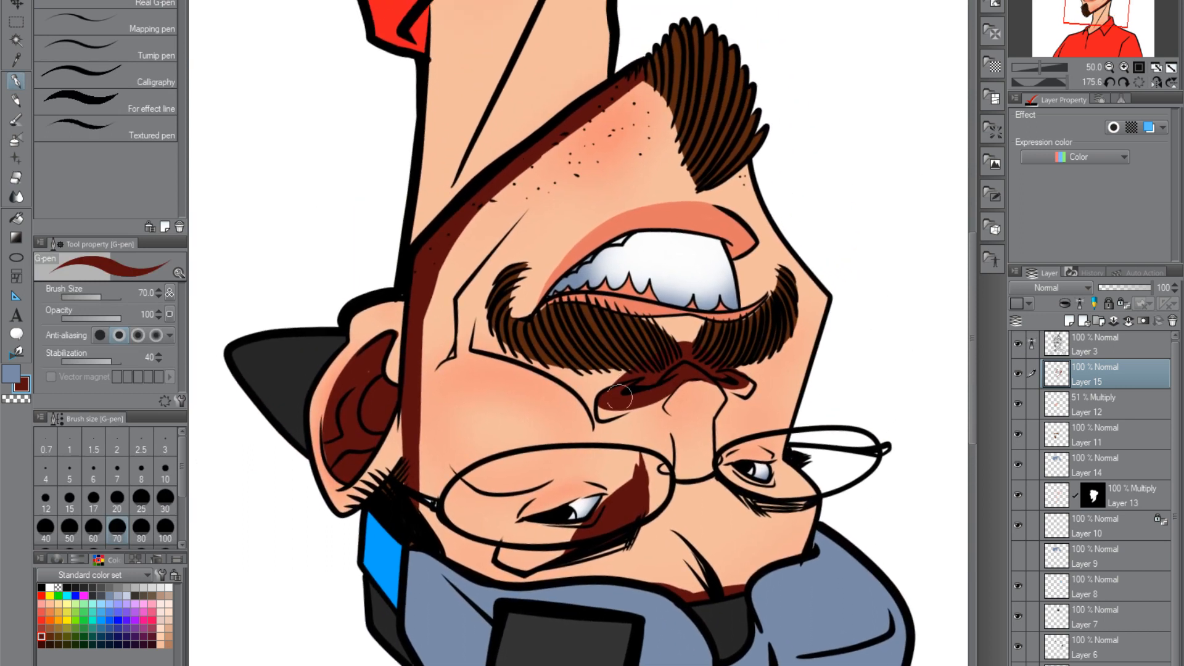
mouse_move(546, 476)
left_mouse_down()
mouse_move(530, 320)
mouse_move(586, 174)
mouse_move(544, 153)
mouse_move(506, 251)
mouse_move(514, 307)
left_mouse_up()
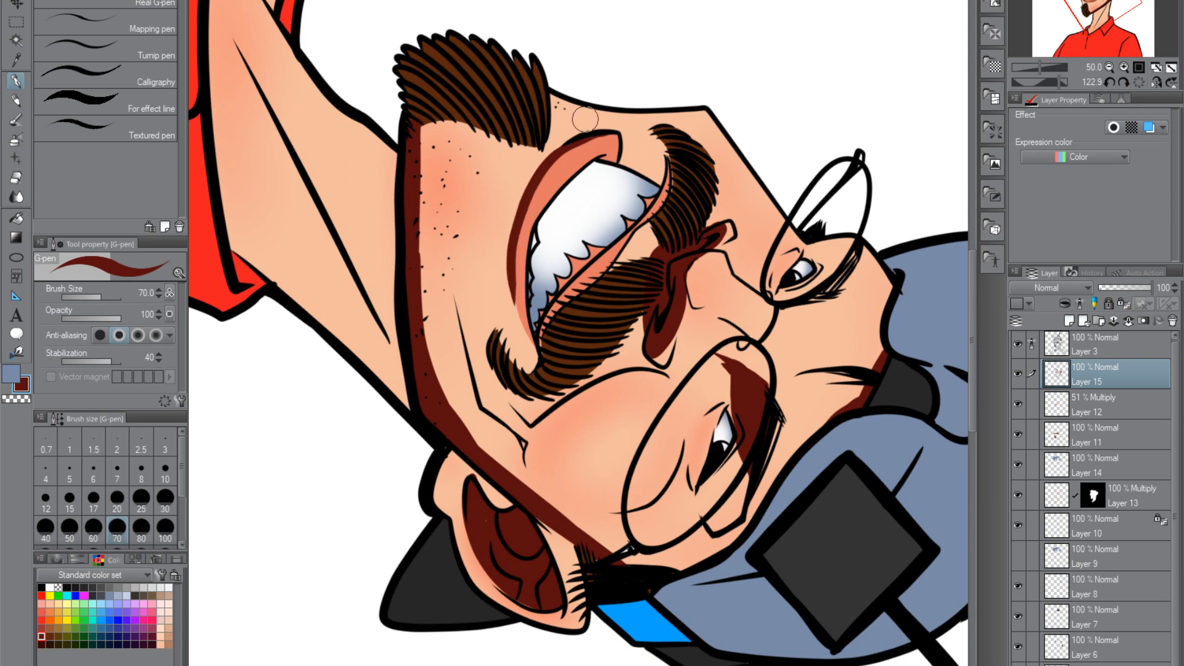
key("ctrl+z")
key("bracketleft")
key("bracketleft")
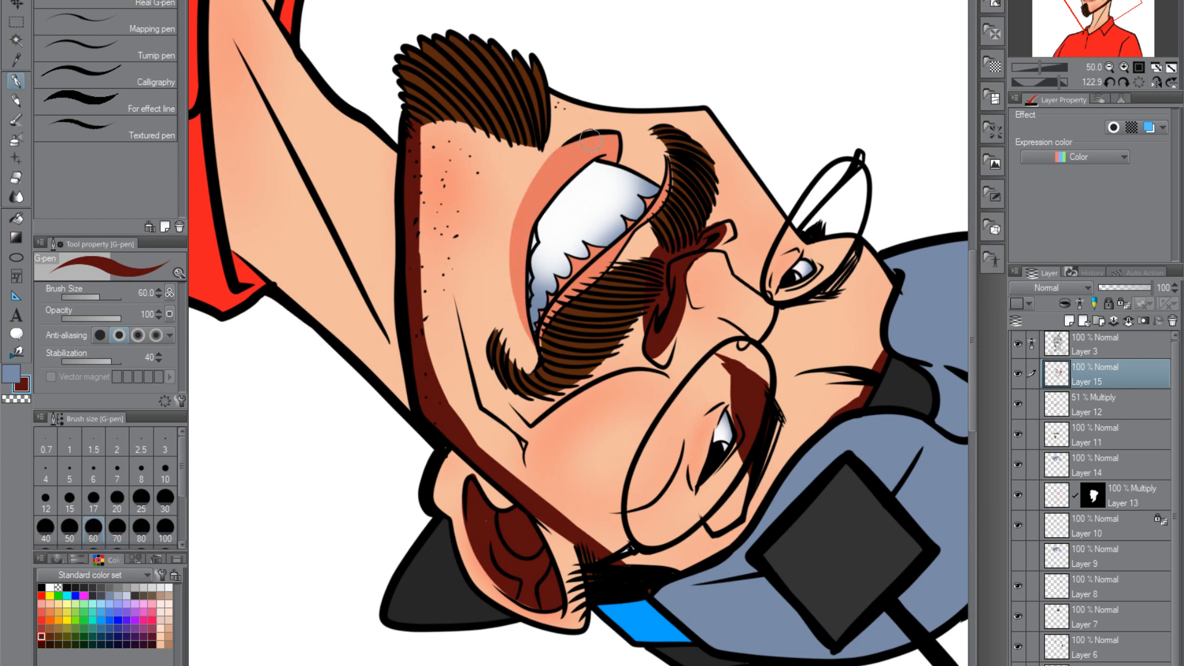
mouse_move(548, 158)
left_mouse_down()
mouse_move(515, 219)
mouse_move(510, 296)
left_mouse_up()
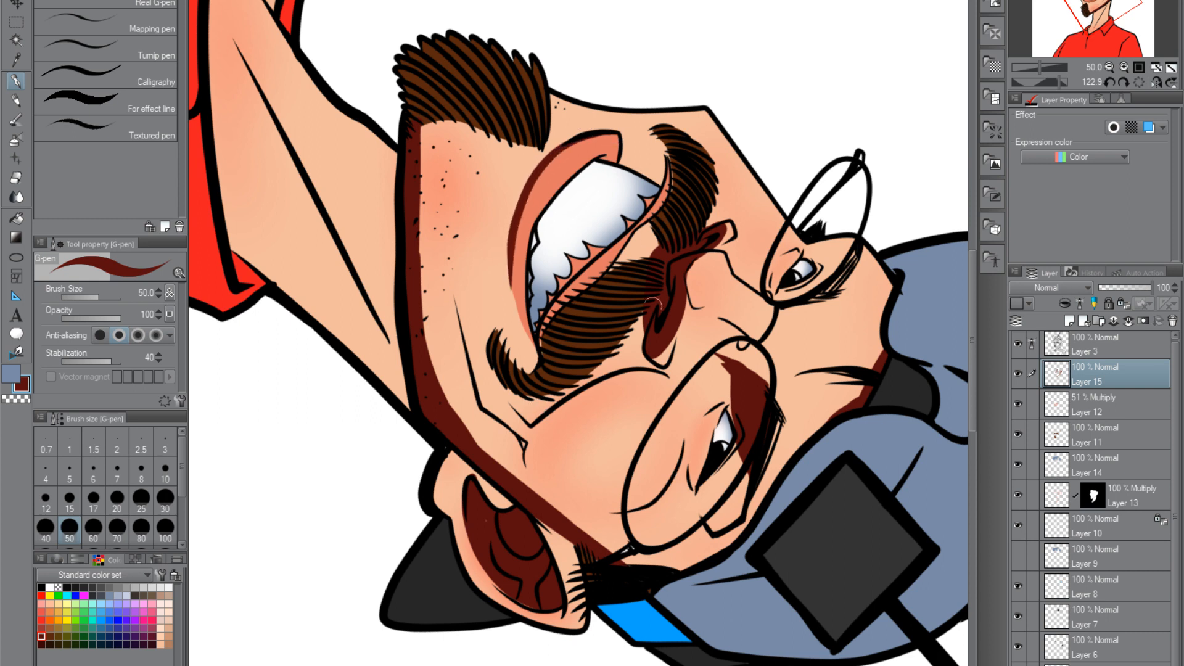
Paint dark red shadows along the upper lip and the gums above the teeth
mouse_move(605, 412)
left_mouse_down()
mouse_move(488, 463)
mouse_move(521, 430)
left_mouse_up()
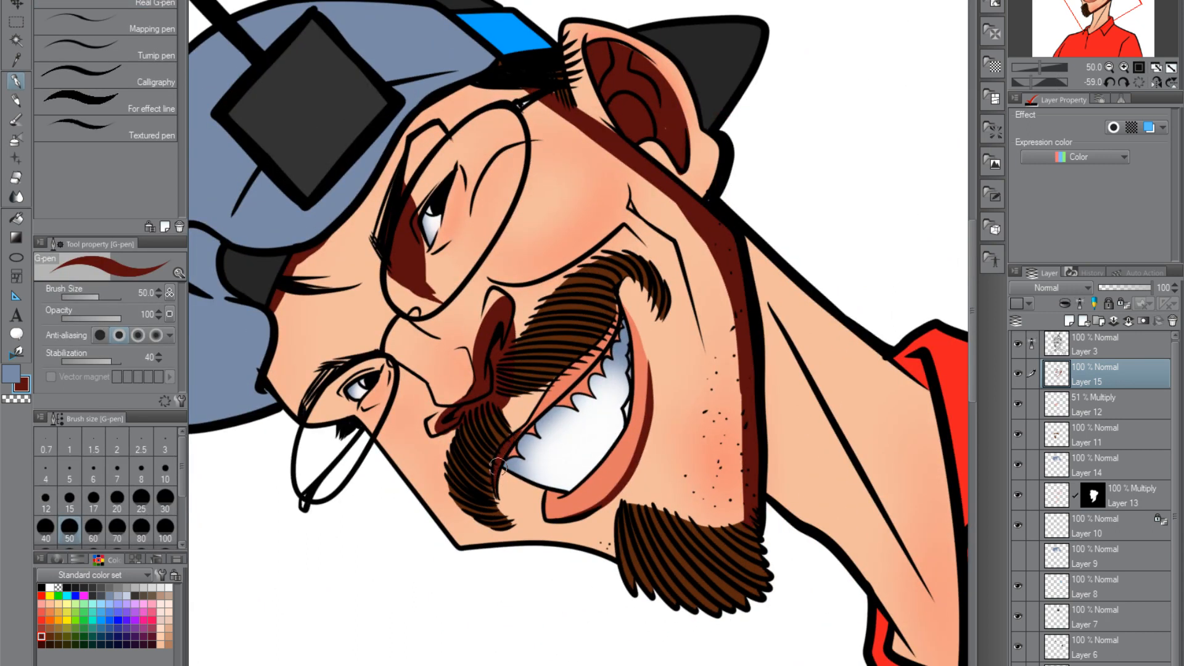
mouse_move(552, 386)
left_mouse_down()
mouse_move(583, 354)
mouse_move(552, 397)
mouse_move(588, 359)
mouse_move(538, 412)
mouse_move(614, 325)
left_mouse_up()
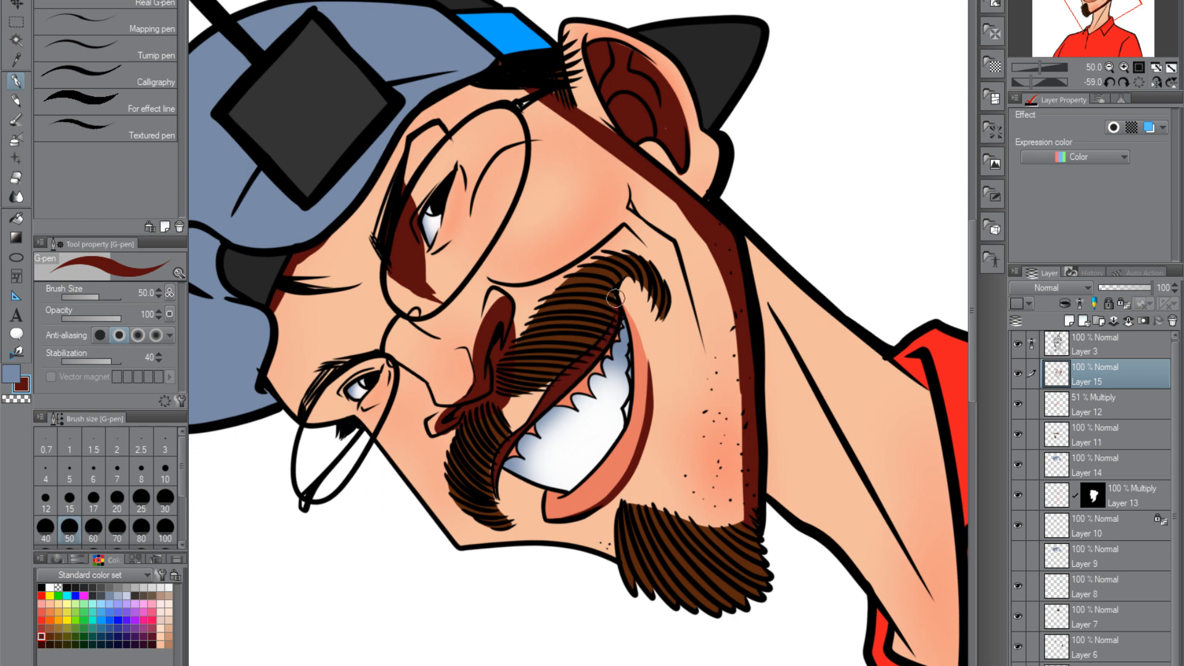
left_click_drag(507, 467, 584, 381)
mouse_move(521, 446)
left_mouse_down()
mouse_move(597, 376)
mouse_move(577, 387)
left_mouse_up()
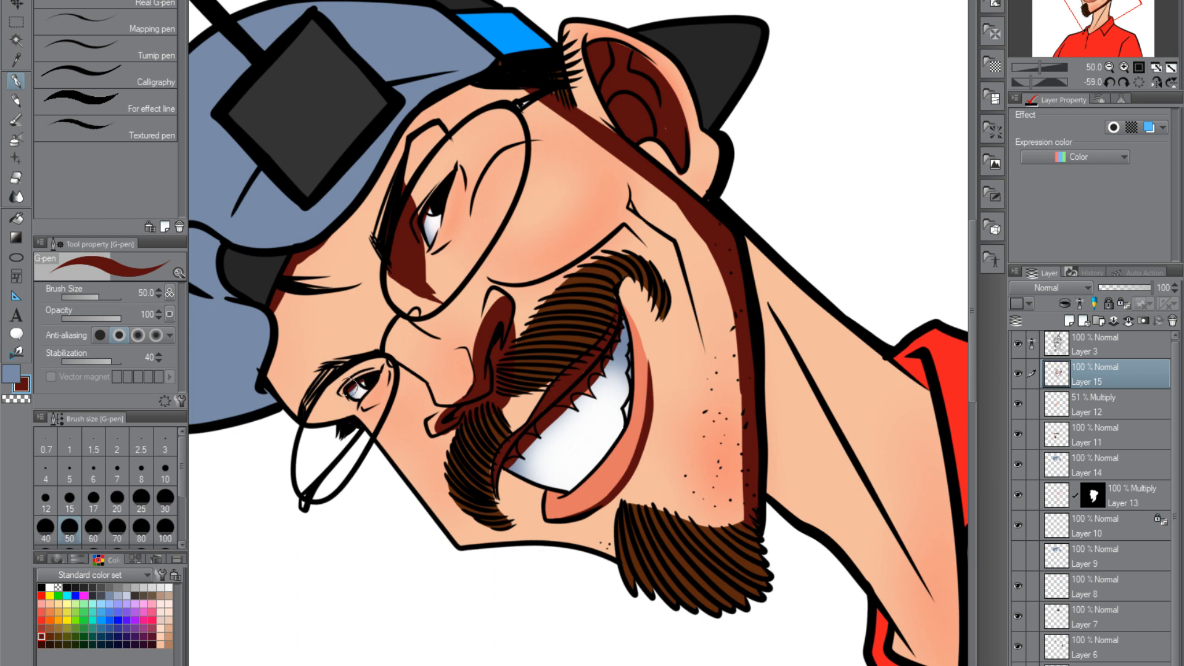
left_click_drag(508, 473, 607, 527)
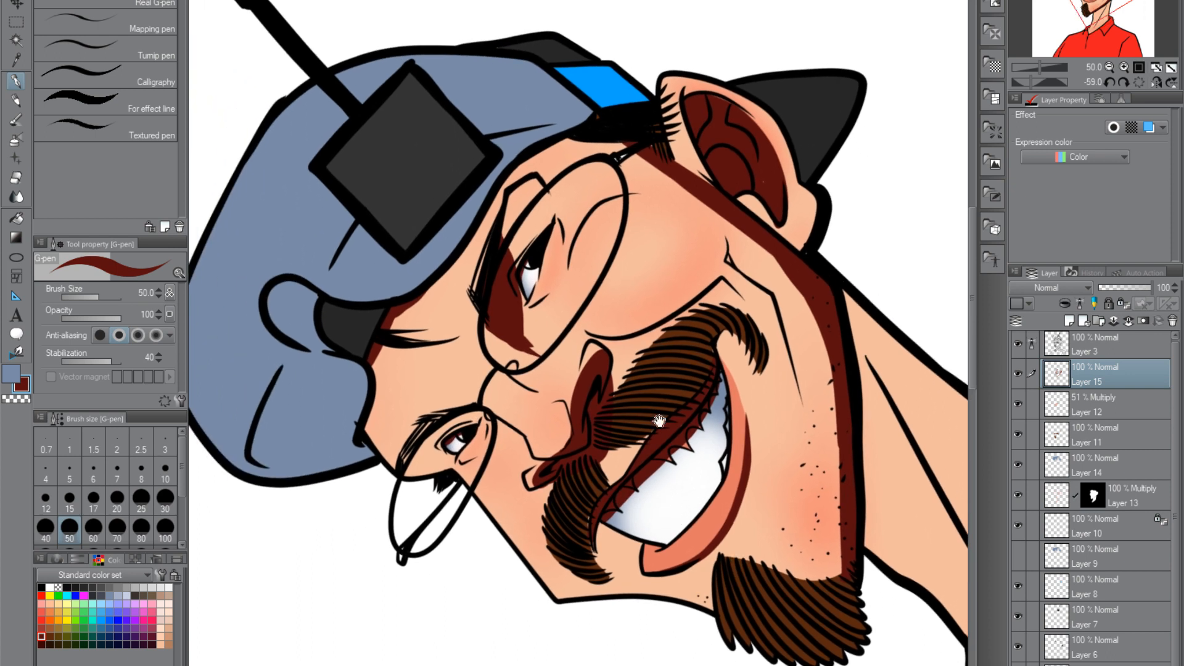
Paint a dark red shadow along the underside and outer edge of the cheek with a size 100 pen
key("bracketright")
key("bracketright")
key("bracketright")
mouse_move(614, 333)
left_mouse_down()
mouse_move(646, 322)
mouse_move(629, 313)
mouse_move(646, 314)
mouse_move(611, 332)
mouse_move(653, 322)
mouse_move(691, 287)
mouse_move(709, 197)
mouse_move(717, 253)
mouse_move(700, 277)
mouse_move(717, 212)
mouse_move(702, 279)
mouse_move(630, 325)
mouse_move(600, 329)
mouse_move(682, 295)
left_mouse_up()
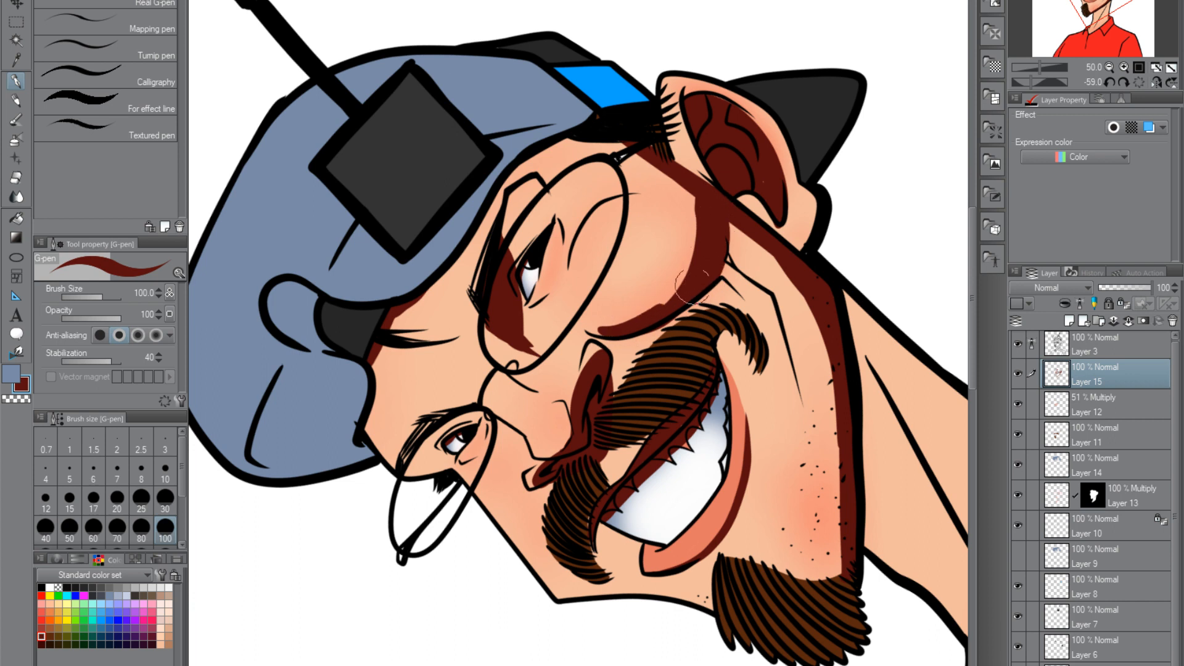
Widen the dark red shadow along the jaw, from the goatee up towards the ear
key("r")
mouse_move(620, 441)
left_mouse_down()
mouse_move(775, 446)
mouse_move(718, 155)
left_mouse_up()
mouse_move(500, 154)
left_mouse_down()
mouse_move(555, 111)
mouse_move(513, 165)
mouse_move(558, 127)
mouse_move(555, 136)
mouse_move(608, 111)
mouse_move(730, 97)
left_mouse_up()
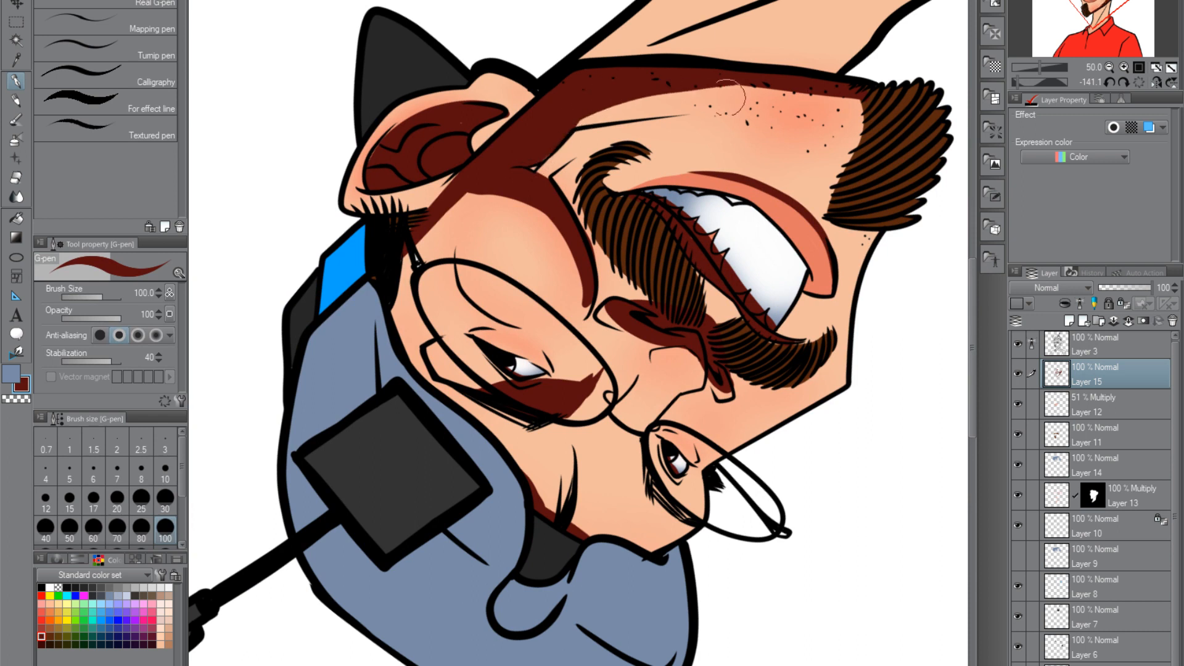
mouse_move(839, 90)
left_mouse_down()
mouse_move(711, 81)
mouse_move(571, 125)
left_mouse_up()
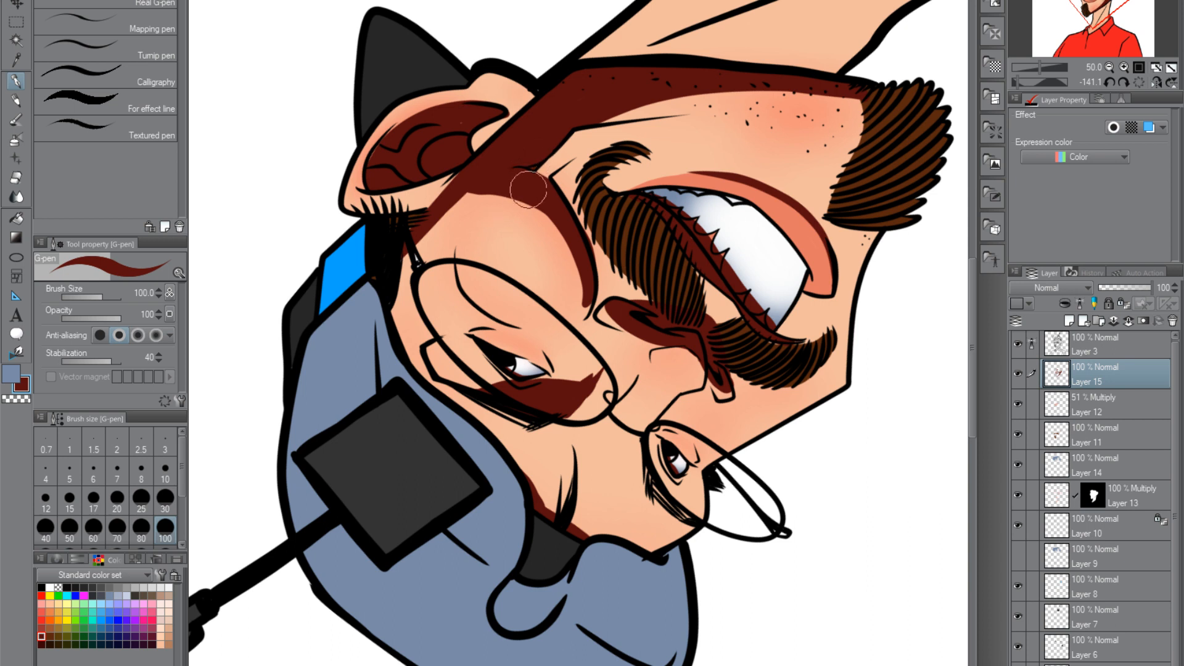
left_click_drag(567, 412, 713, 397)
mouse_move(576, 194)
left_mouse_down()
mouse_move(638, 177)
mouse_move(703, 202)
left_mouse_up()
mouse_move(586, 219)
left_mouse_down()
mouse_move(543, 310)
mouse_move(542, 279)
mouse_move(541, 314)
mouse_move(539, 283)
mouse_move(561, 354)
mouse_move(546, 321)
mouse_move(549, 262)
mouse_move(607, 188)
mouse_move(644, 178)
mouse_move(544, 256)
mouse_move(618, 179)
mouse_move(555, 231)
mouse_move(597, 198)
left_mouse_up()
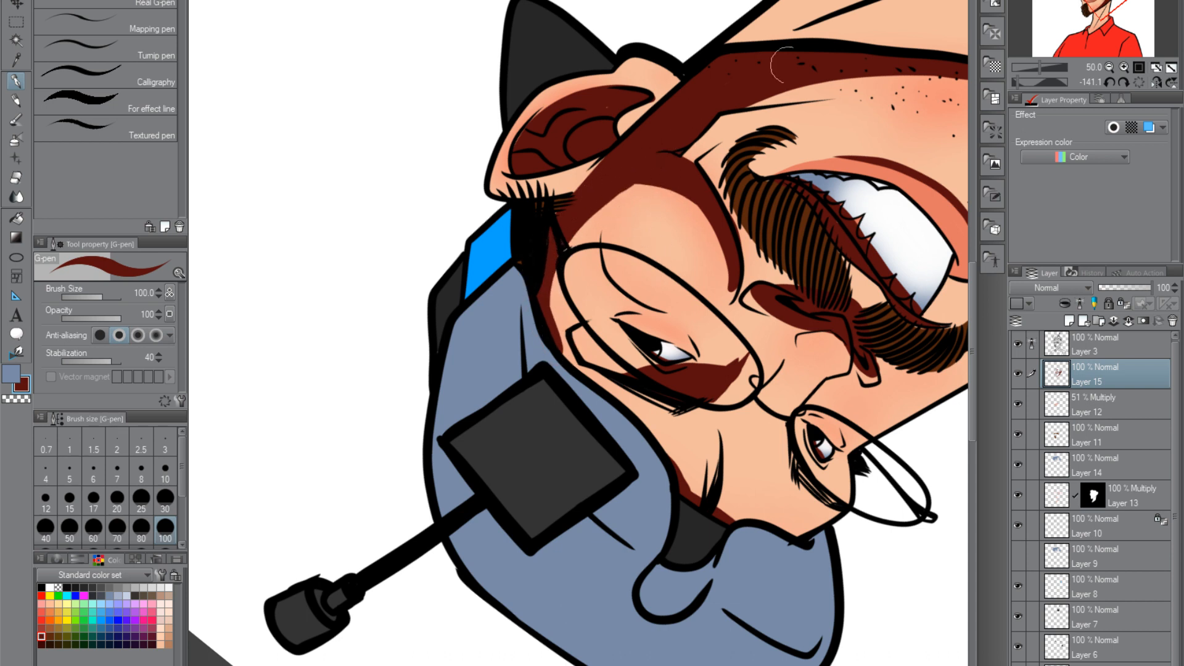
Extend the dark red cheek shadow up the side of the face towards the temple beside the glasses
key("r")
left_click_drag(846, 315, 650, 462)
key("p")
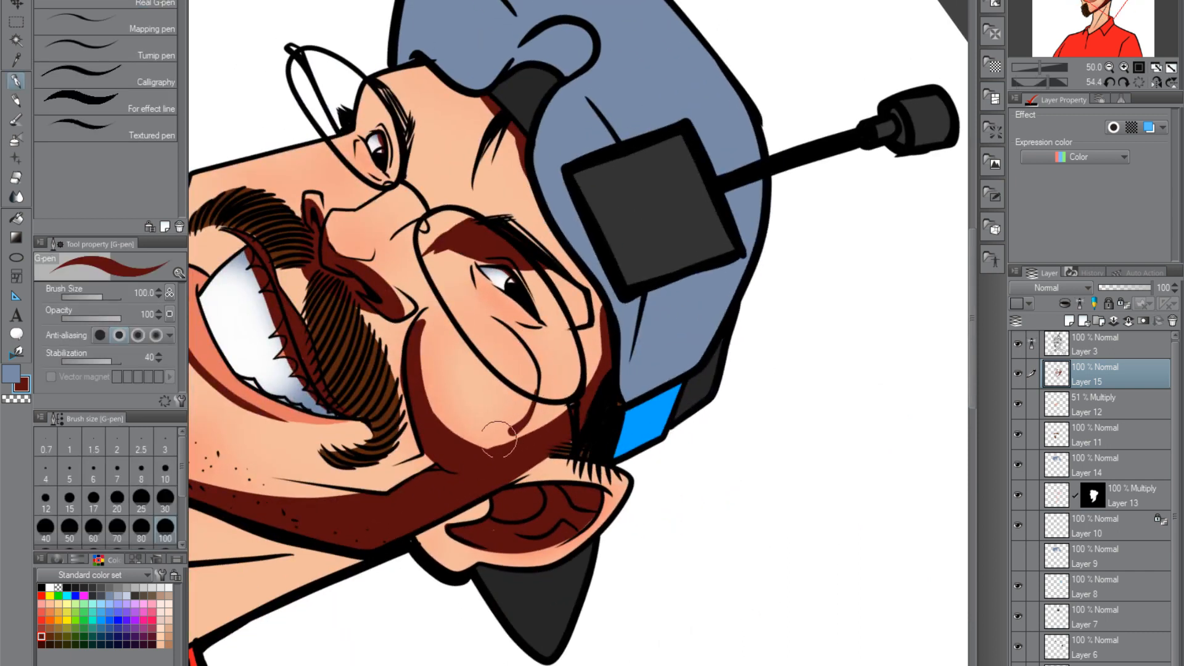
mouse_move(424, 407)
left_mouse_down()
mouse_move(493, 438)
mouse_move(467, 458)
mouse_move(510, 445)
mouse_move(488, 441)
mouse_move(560, 417)
mouse_move(518, 433)
mouse_move(585, 390)
left_mouse_up()
mouse_move(481, 595)
left_mouse_down()
mouse_move(778, 493)
mouse_move(671, 553)
mouse_move(851, 423)
mouse_move(654, 346)
mouse_move(668, 264)
mouse_move(672, 282)
mouse_move(611, 390)
left_mouse_up()
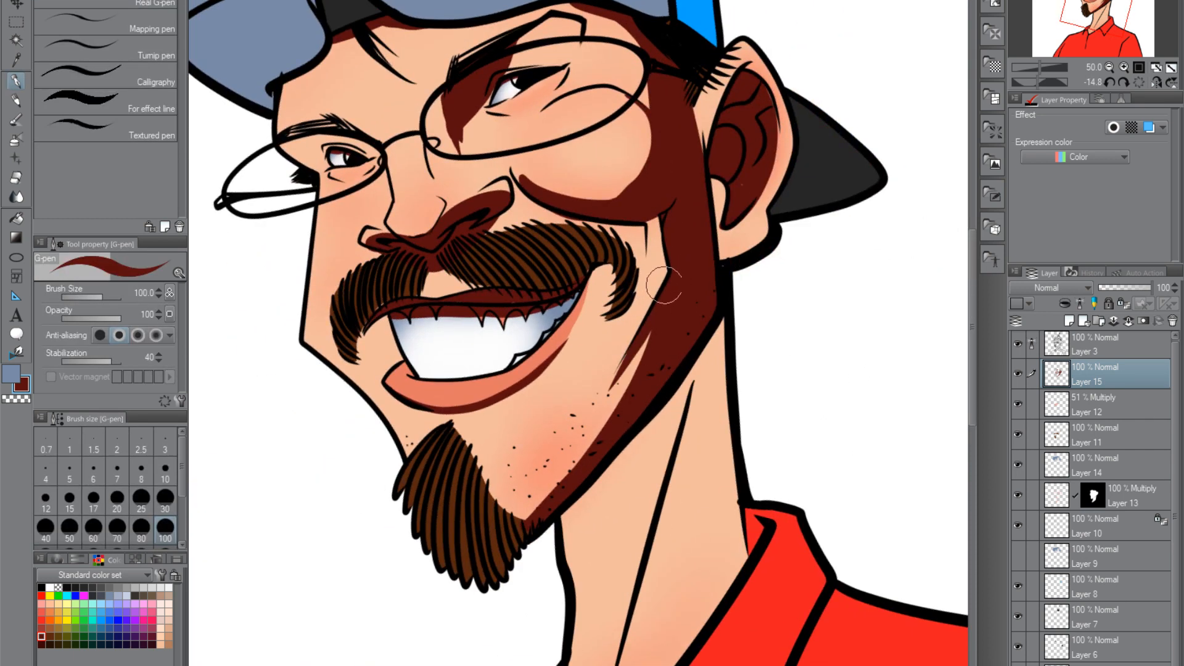
Paint dark red shadows on the neck beneath the jaw, down its back edge and along the collar
left_click_drag(767, 393, 882, 444)
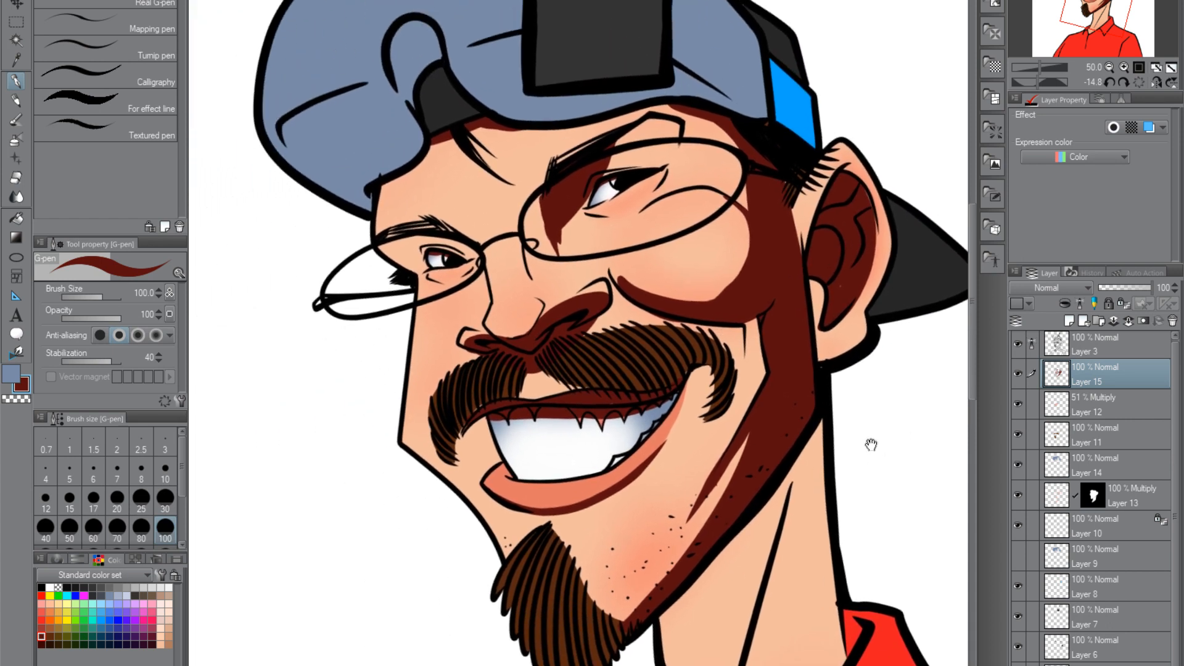
left_click_drag(542, 555, 525, 326)
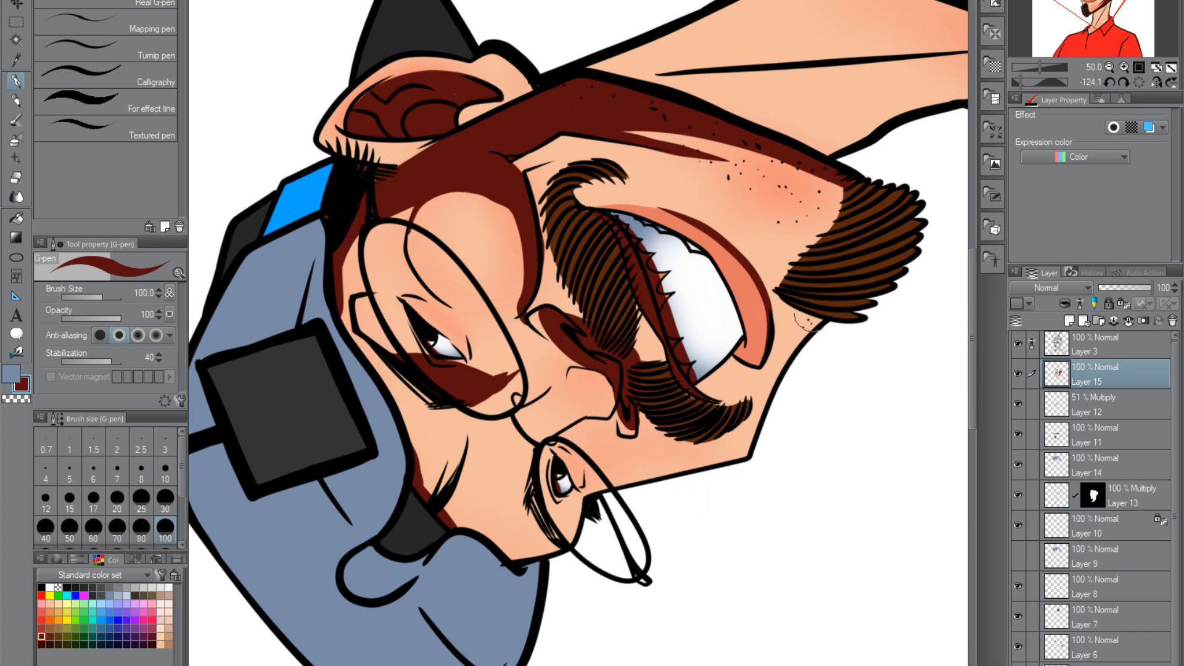
mouse_move(853, 301)
left_mouse_down()
mouse_move(848, 387)
mouse_move(608, 563)
left_mouse_up()
left_click_drag(673, 282, 619, 506)
mouse_move(683, 314)
left_mouse_down()
mouse_move(598, 528)
mouse_move(627, 423)
left_mouse_up()
mouse_move(648, 259)
left_mouse_down()
mouse_move(656, 327)
mouse_move(666, 274)
mouse_move(697, 335)
mouse_move(610, 551)
mouse_move(615, 498)
mouse_move(606, 555)
left_mouse_up()
mouse_move(709, 399)
left_mouse_down()
mouse_move(780, 498)
mouse_move(749, 409)
mouse_move(734, 224)
mouse_move(691, 439)
left_mouse_up()
left_click_drag(738, 289, 695, 445)
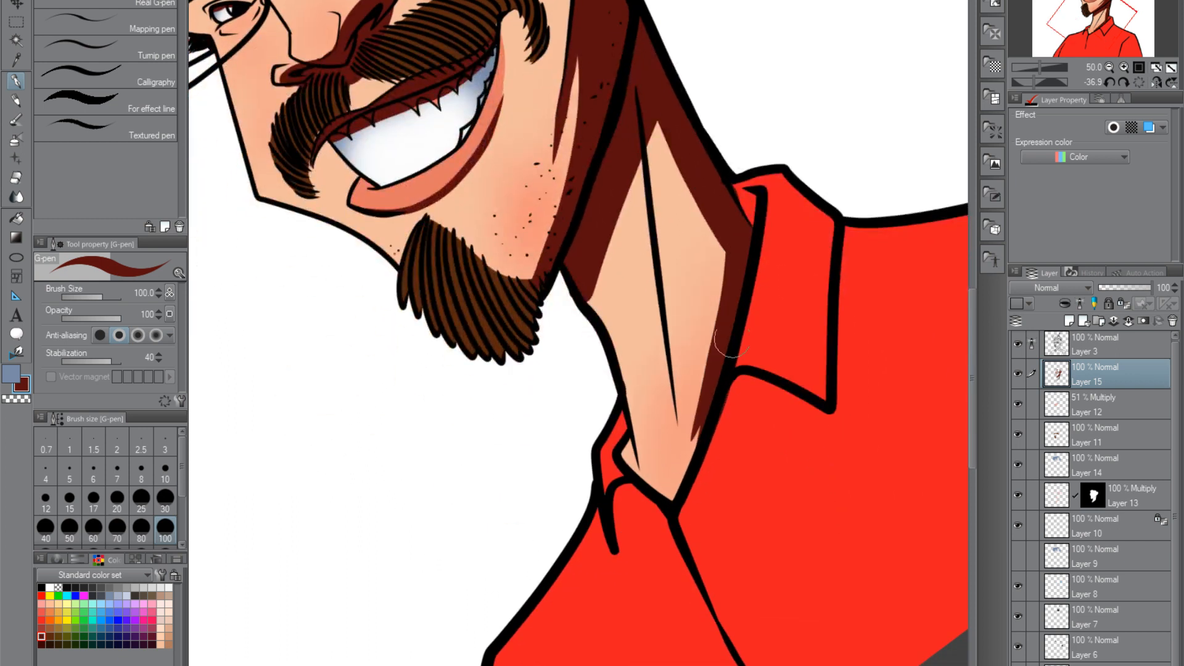
left_click_drag(734, 321, 688, 488)
Paint a dark red shadow over the back part of the red shirt collar
mouse_move(523, 540)
left_mouse_down()
mouse_move(606, 564)
mouse_move(851, 416)
mouse_move(645, 314)
mouse_move(816, 400)
left_mouse_up()
mouse_move(642, 345)
left_mouse_down()
mouse_move(609, 332)
mouse_move(603, 315)
mouse_move(619, 347)
mouse_move(615, 312)
mouse_move(657, 276)
left_mouse_up()
mouse_move(627, 318)
left_mouse_down()
mouse_move(633, 284)
mouse_move(597, 310)
mouse_move(630, 232)
mouse_move(658, 226)
left_mouse_up()
left_click_drag(630, 267, 644, 249)
left_click_drag(647, 307, 668, 223)
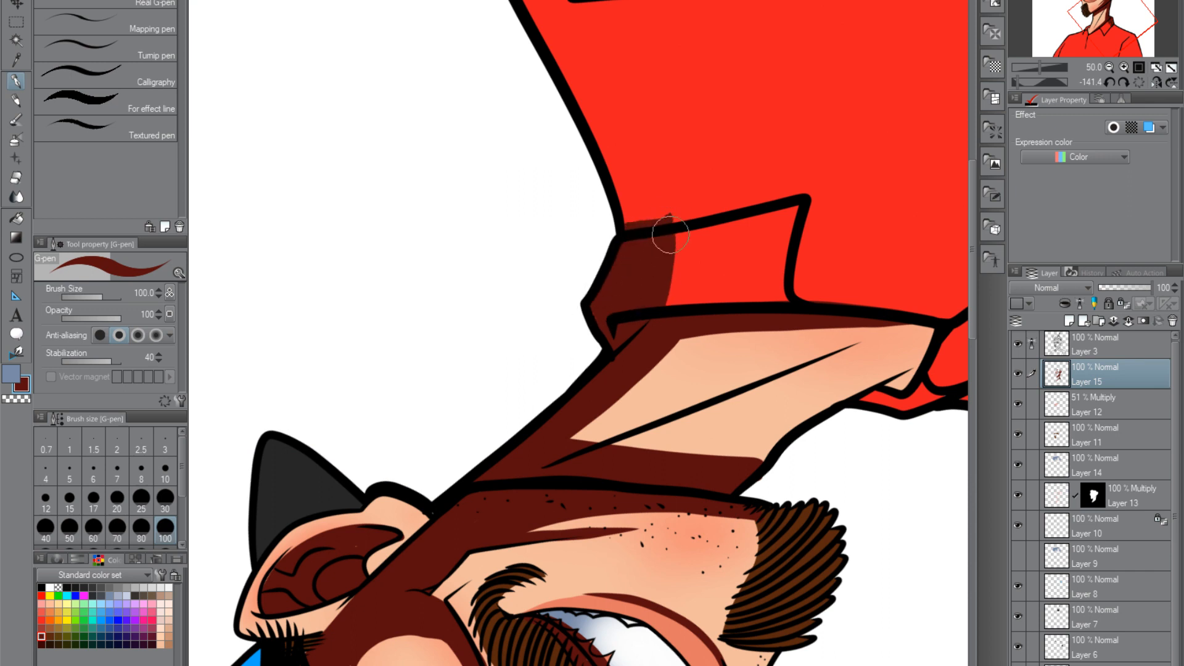
Paint dark red shadows on the shirt beneath the collar's outer edge and below its front edge beside the neck opening
mouse_move(834, 248)
left_mouse_down()
mouse_move(666, 237)
mouse_move(589, 288)
mouse_move(680, 528)
left_mouse_up()
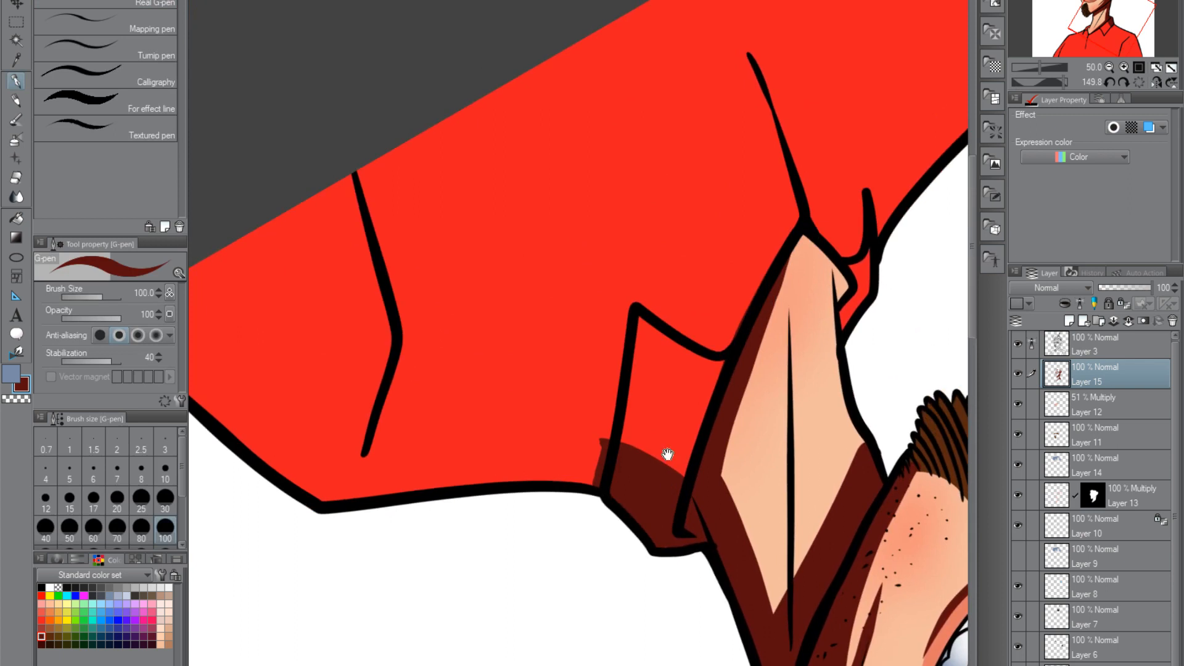
left_click_drag(630, 303, 592, 489)
left_click_drag(621, 377, 612, 449)
mouse_move(552, 526)
left_mouse_down()
mouse_move(660, 542)
mouse_move(768, 417)
left_mouse_up()
left_click_drag(627, 213, 701, 244)
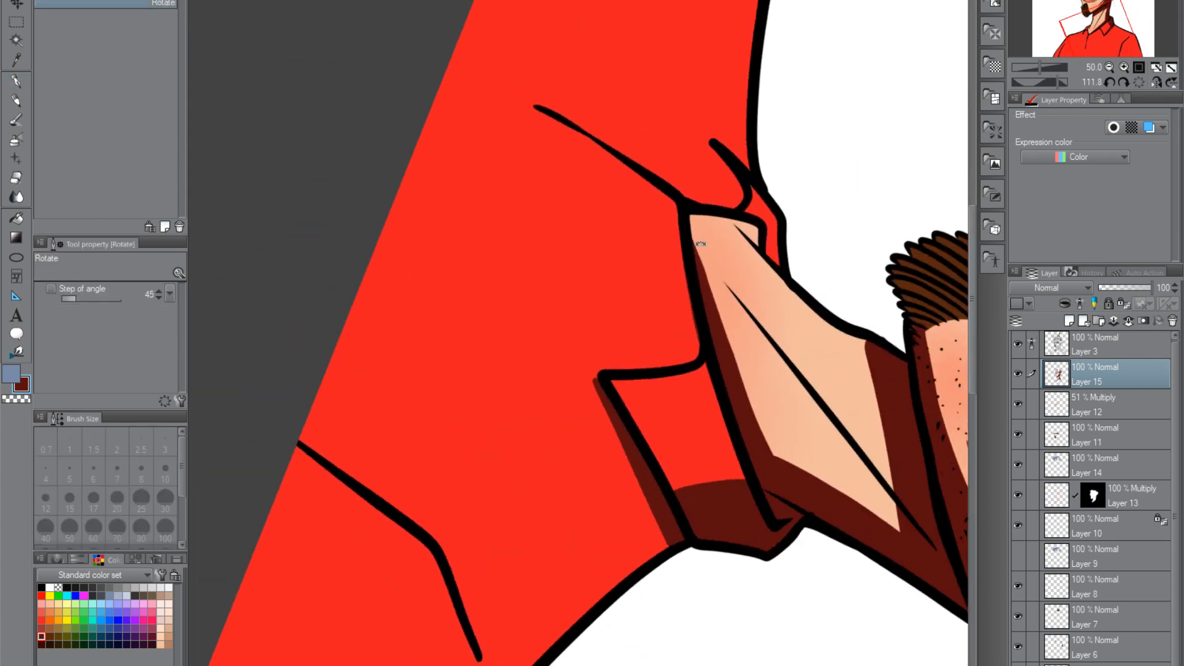
left_click(16, 81)
mouse_move(686, 271)
left_mouse_down()
mouse_move(690, 302)
mouse_move(660, 352)
mouse_move(603, 372)
mouse_move(678, 312)
mouse_move(685, 250)
mouse_move(695, 346)
left_mouse_up()
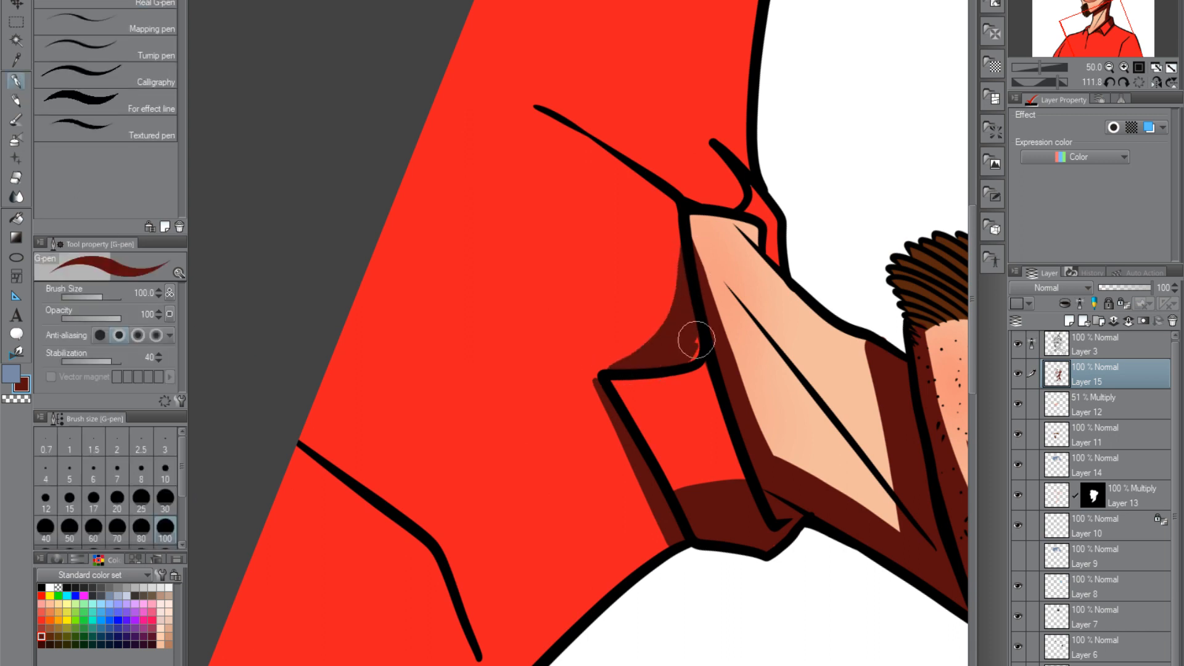
mouse_move(709, 203)
left_mouse_down()
mouse_move(716, 151)
mouse_move(733, 198)
left_mouse_up()
left_click_drag(543, 571, 720, 468)
Cover the dark flap behind the ear and the cap's back panel with its blue patch in dark red shadow
scroll(721, 468, "down", 2)
left_click_drag(820, 304, 825, 490)
left_click_drag(792, 531, 780, 421)
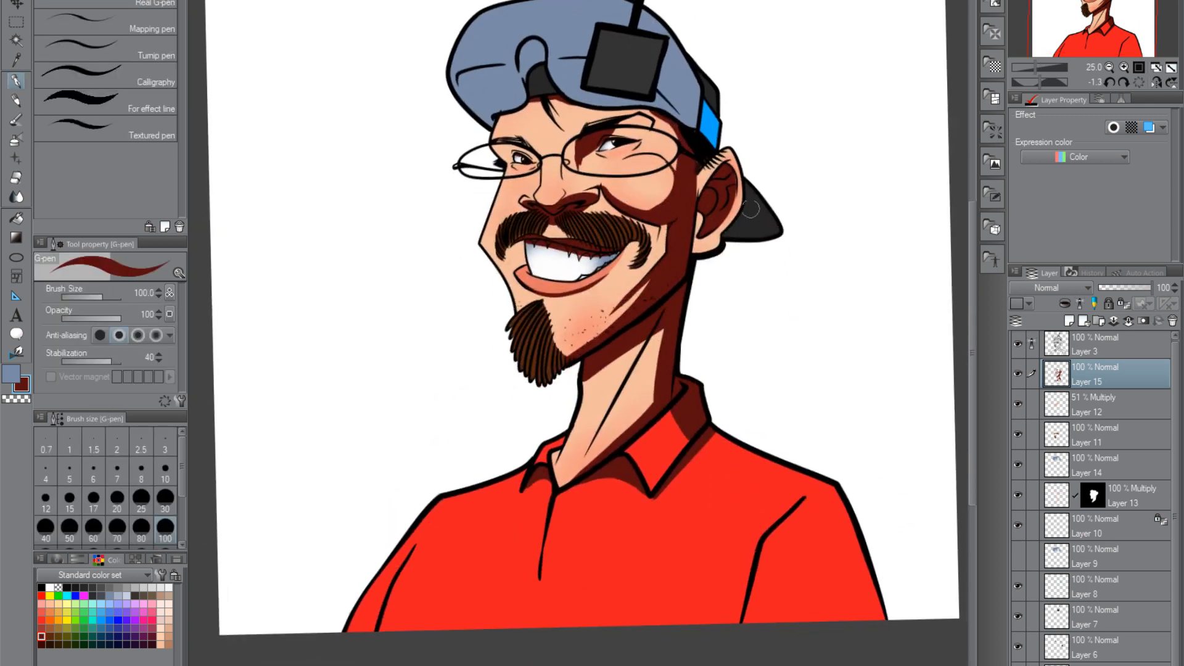
mouse_move(738, 232)
left_mouse_down()
mouse_move(765, 227)
mouse_move(748, 188)
mouse_move(734, 225)
mouse_move(755, 214)
mouse_move(756, 223)
mouse_move(750, 184)
mouse_move(759, 216)
left_mouse_up()
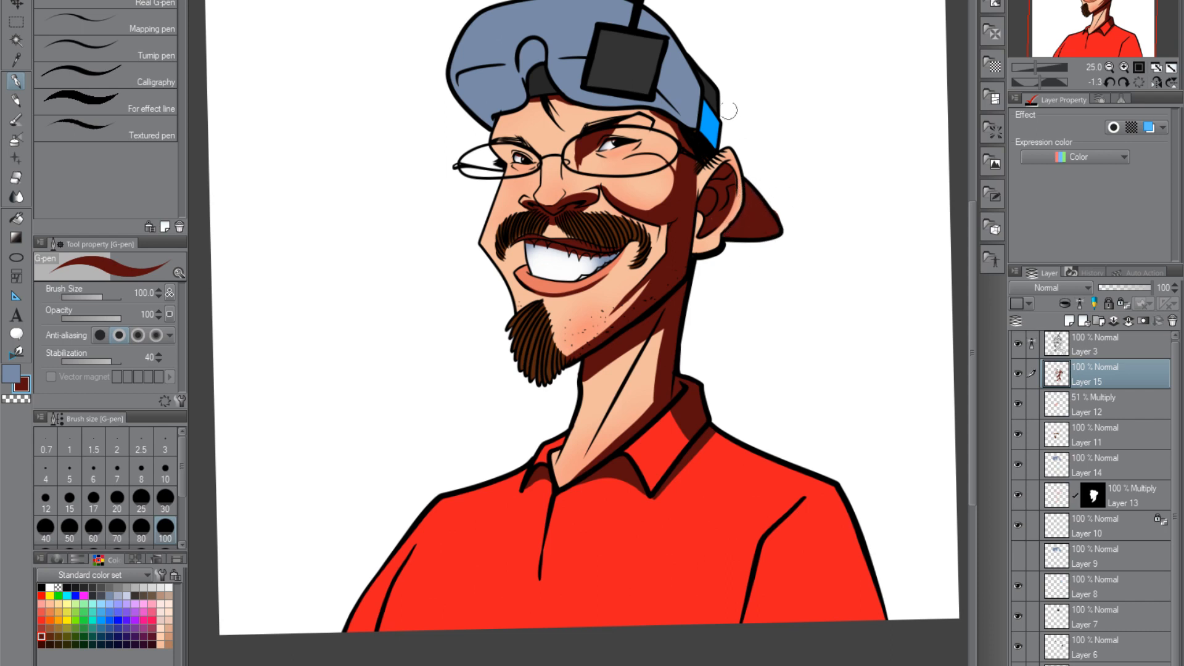
mouse_move(709, 99)
left_mouse_down()
mouse_move(705, 81)
mouse_move(712, 143)
left_mouse_up()
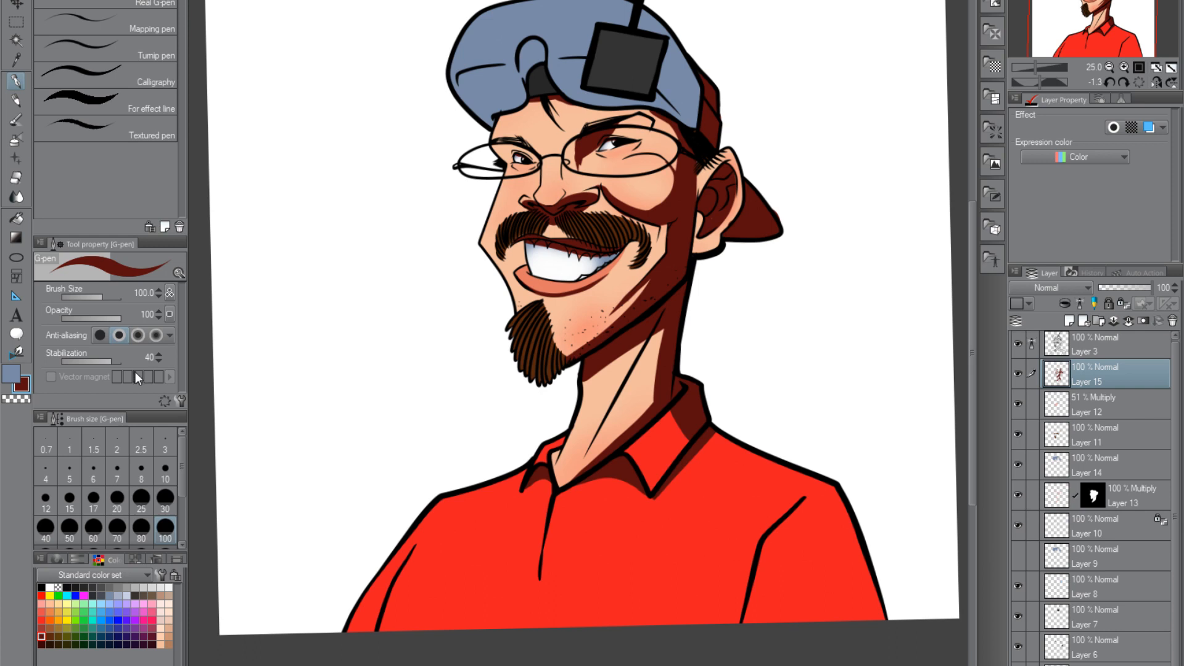
Set the Hard eraser's brush size to 40
left_click(16, 177)
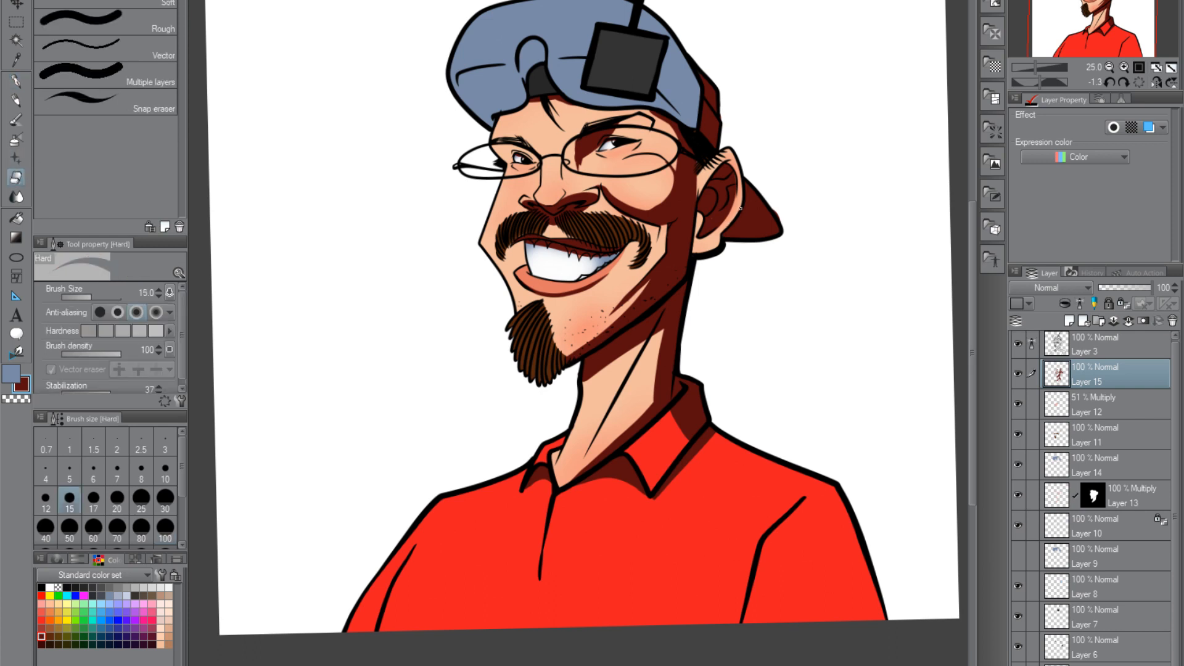
key("bracketright")
key("bracketright")
key("bracketright")
key("bracketright")
key("bracketright")
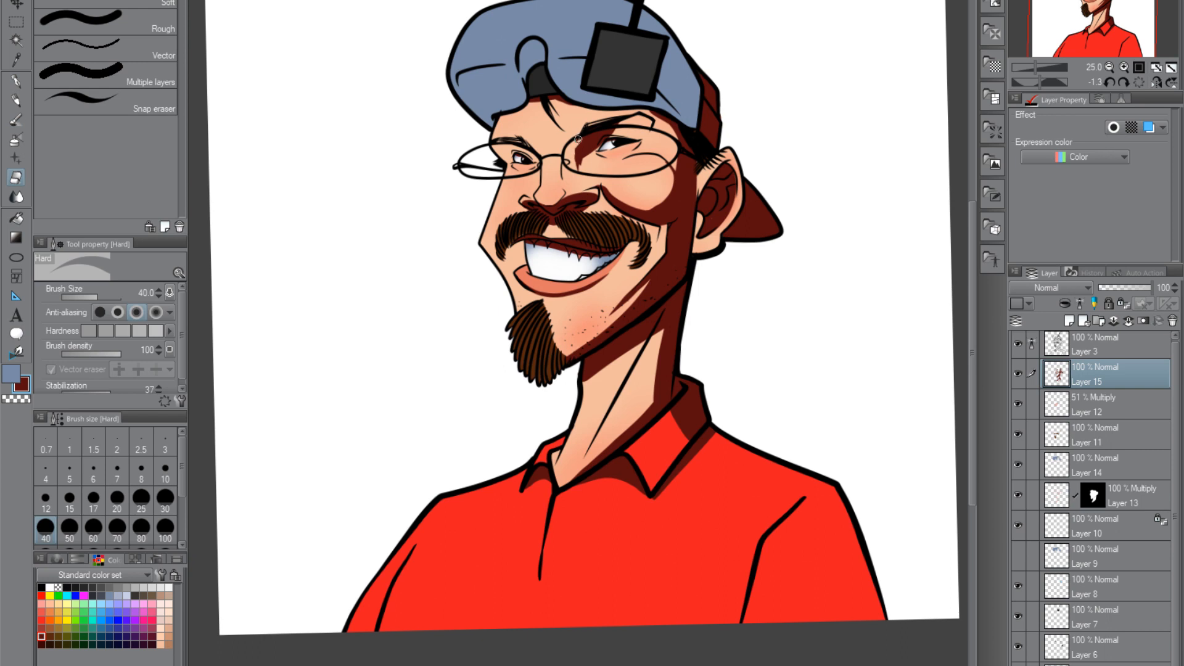
Extend the dark red eye-socket shadow down the side of the nose with the G-pen at size 70
left_click(19, 84)
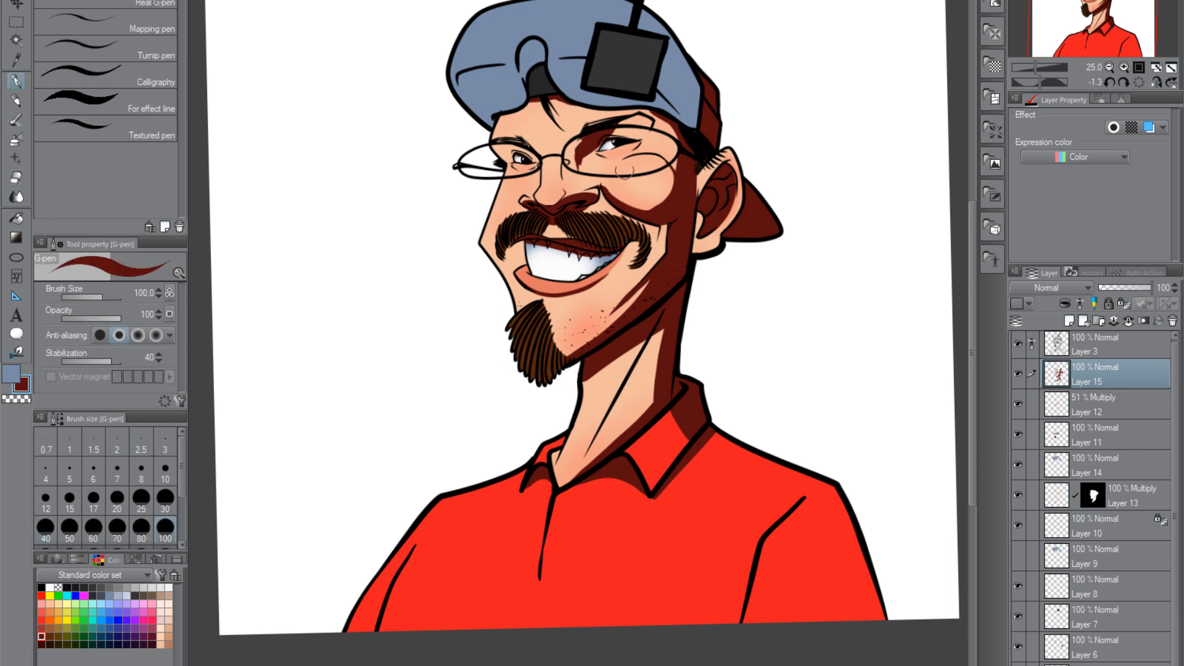
left_click_drag(569, 157, 567, 162)
key("bracketleft")
key("bracketleft")
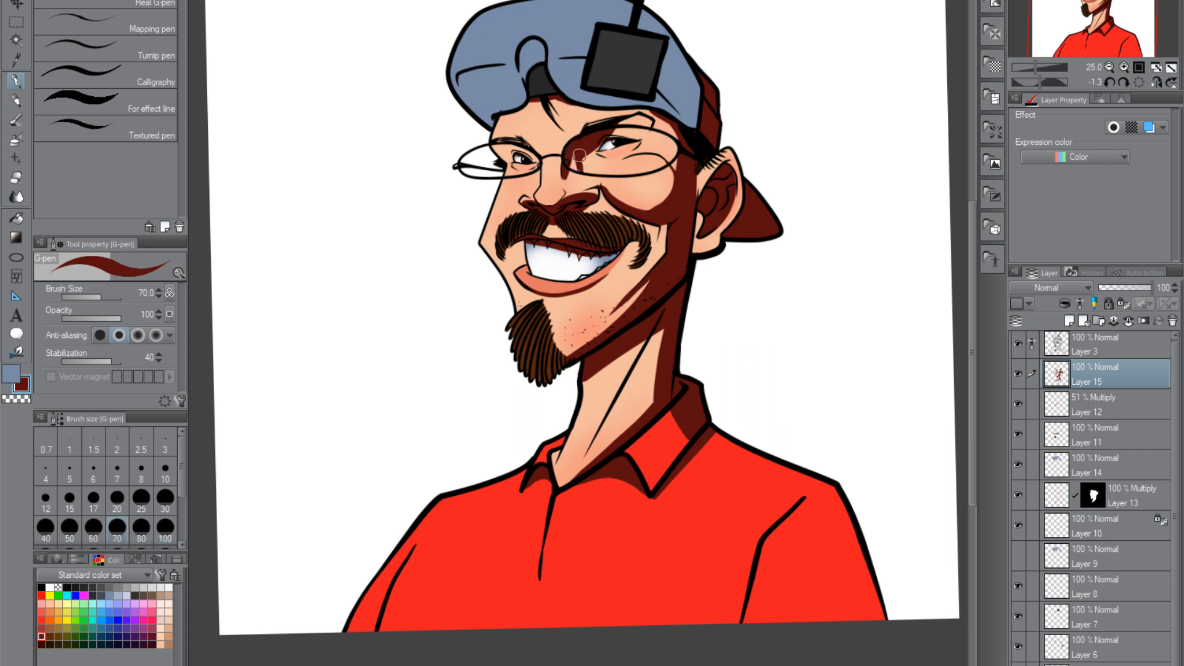
left_click_drag(567, 156, 570, 178)
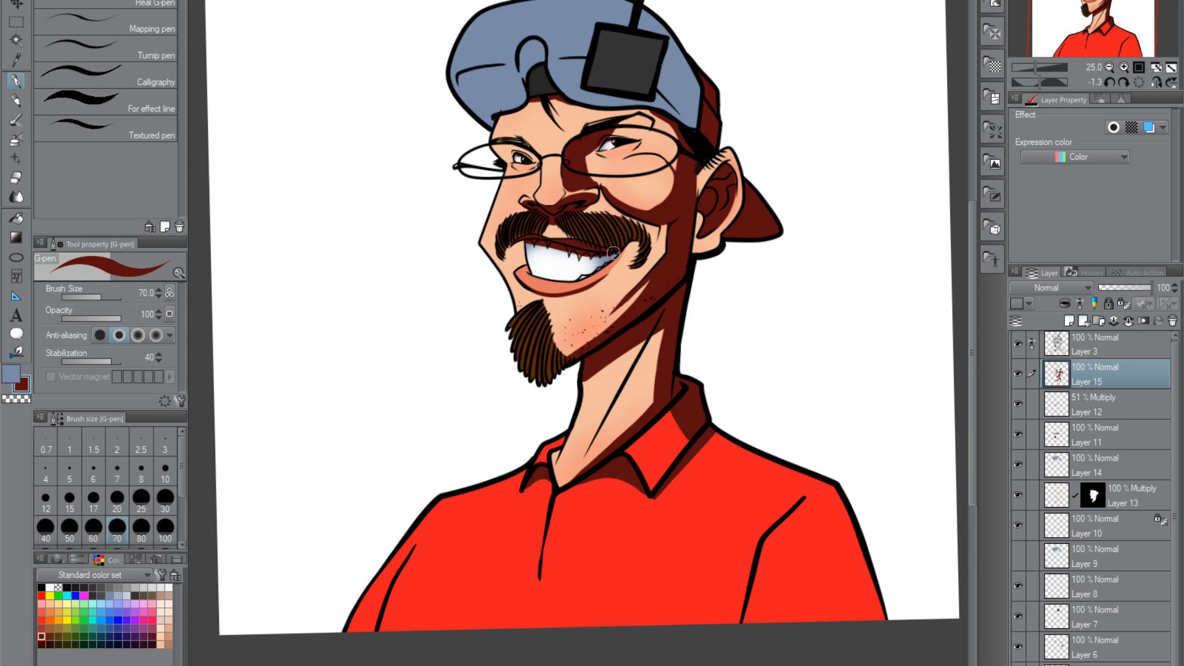
mouse_move(676, 403)
left_mouse_down()
mouse_move(696, 378)
mouse_move(676, 408)
left_mouse_up()
left_click_drag(732, 359, 731, 452)
left_click_drag(584, 542, 787, 302)
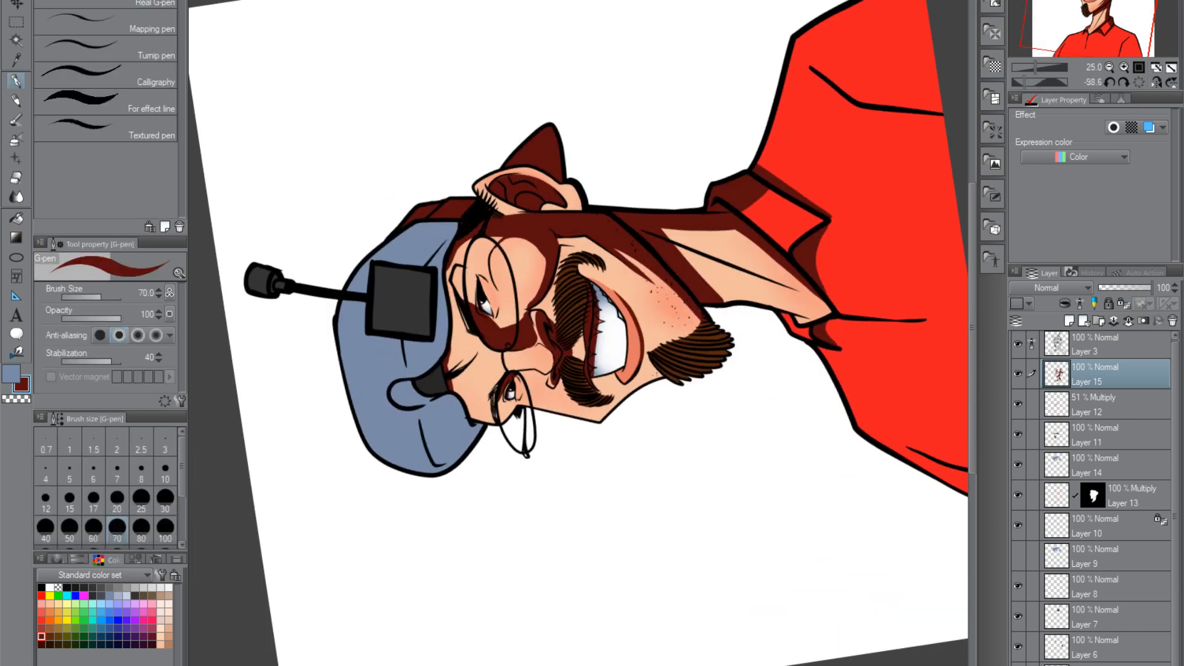
left_click_drag(792, 272, 617, 549)
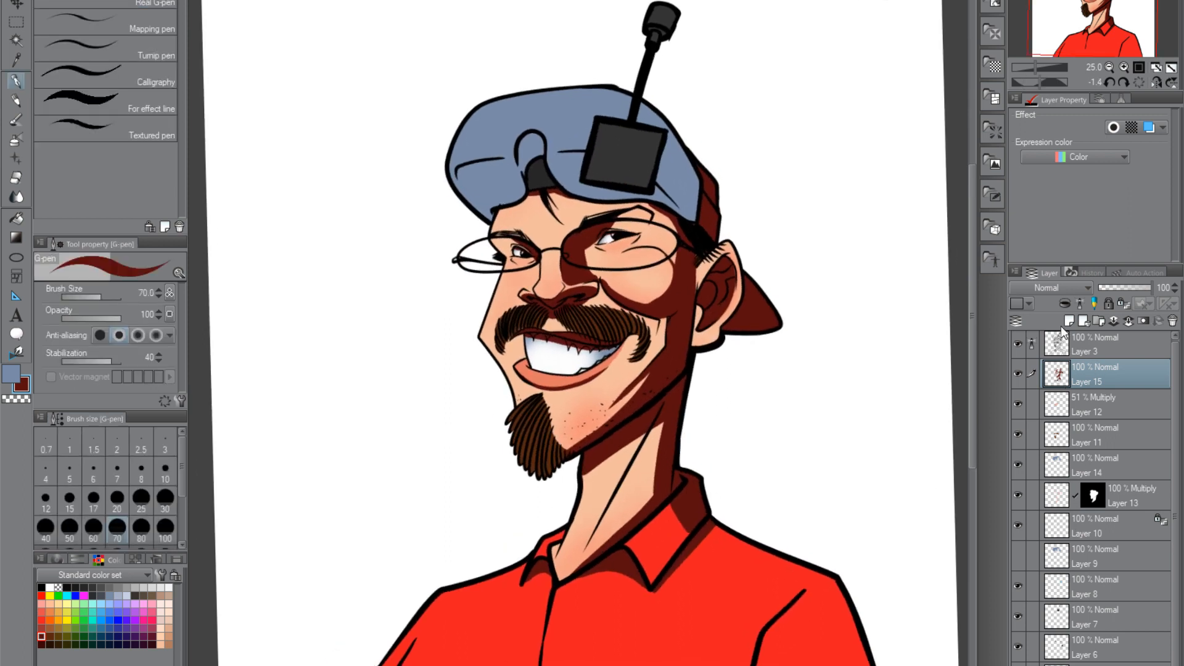
Set the shadow layer, Layer 15, to Multiply blending at 30% opacity
left_click(1051, 288)
left_click(1035, 331)
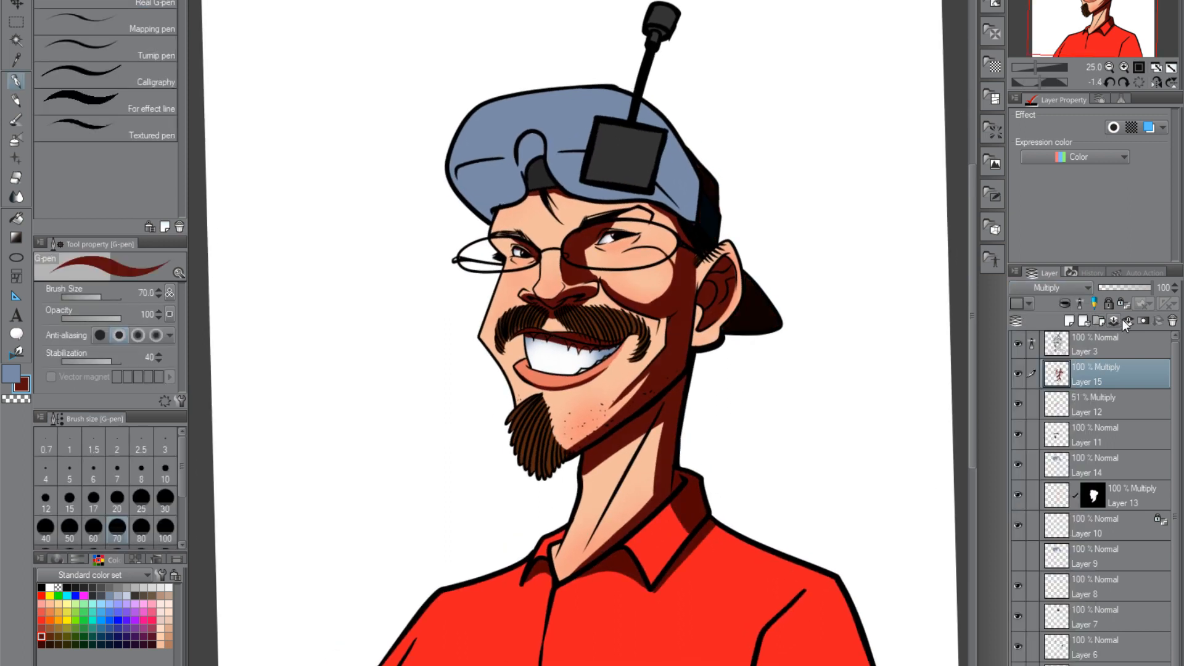
left_click_drag(1153, 290, 1117, 291)
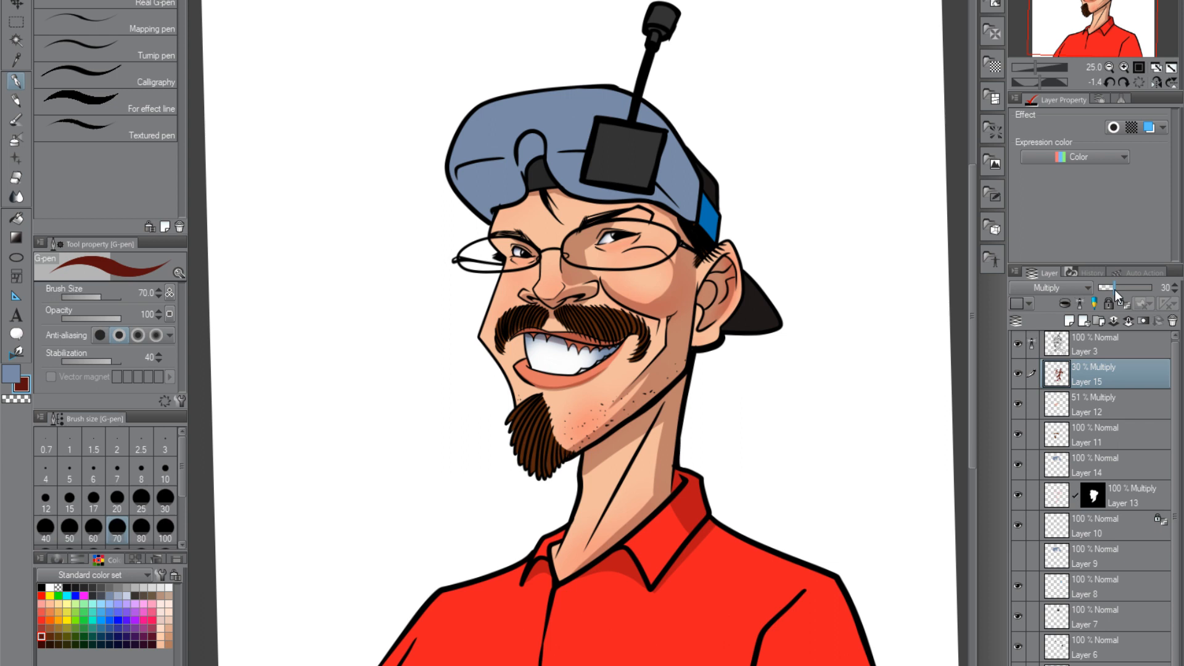
left_click_drag(1116, 295, 1118, 295)
Soften the edge of the cheek shadow on Layer 15 with the Blend tool, using brush sizes from 60 to 80
left_click(26, 195)
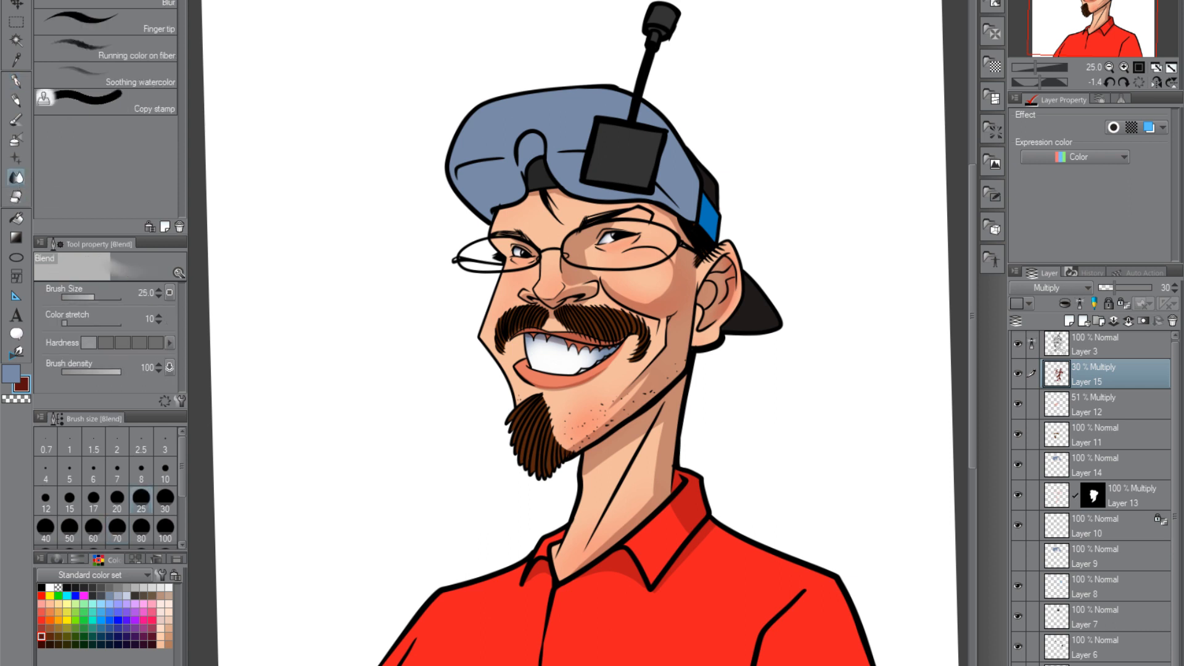
left_click(46, 529)
key("bracketright")
scroll(523, 474, "up", 4)
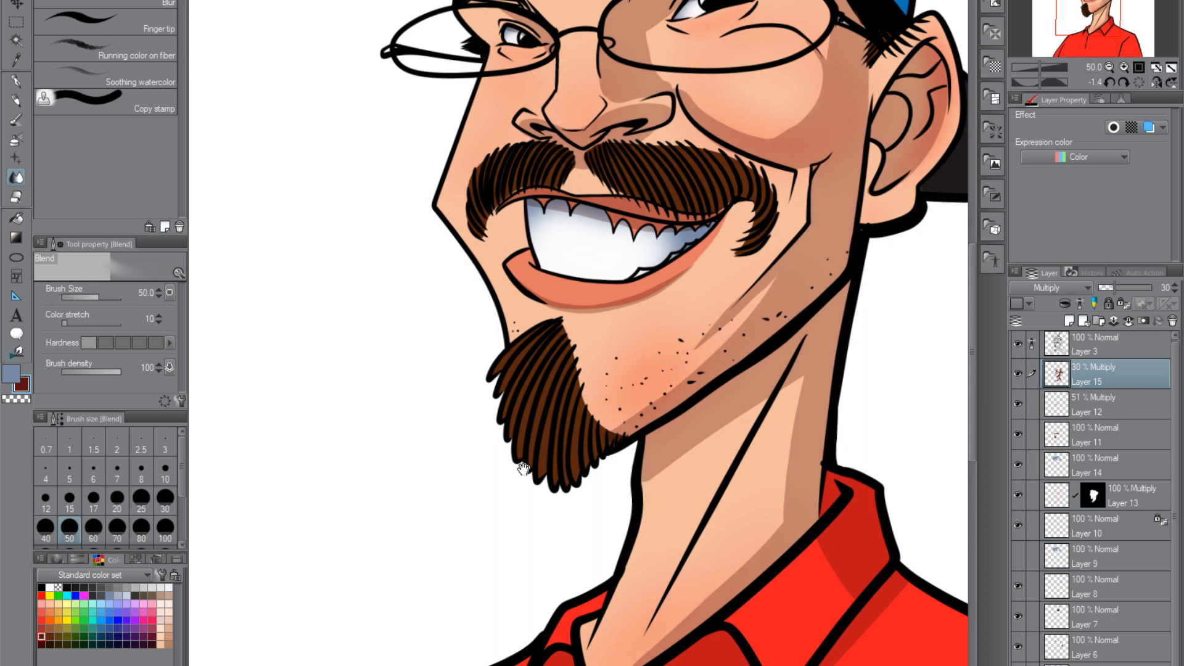
scroll(523, 469, "up", 5)
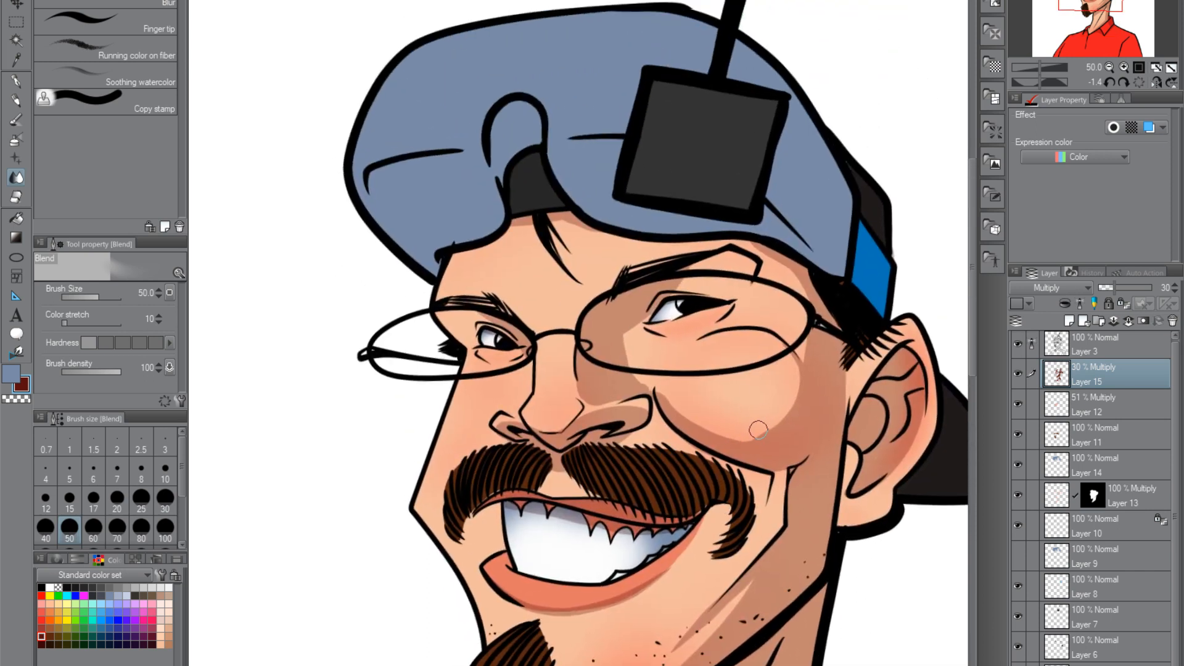
key("bracketright")
key("bracketright")
mouse_move(695, 422)
left_mouse_down()
mouse_move(727, 437)
mouse_move(714, 429)
mouse_move(777, 431)
mouse_move(744, 440)
mouse_move(769, 417)
mouse_move(744, 442)
left_mouse_up()
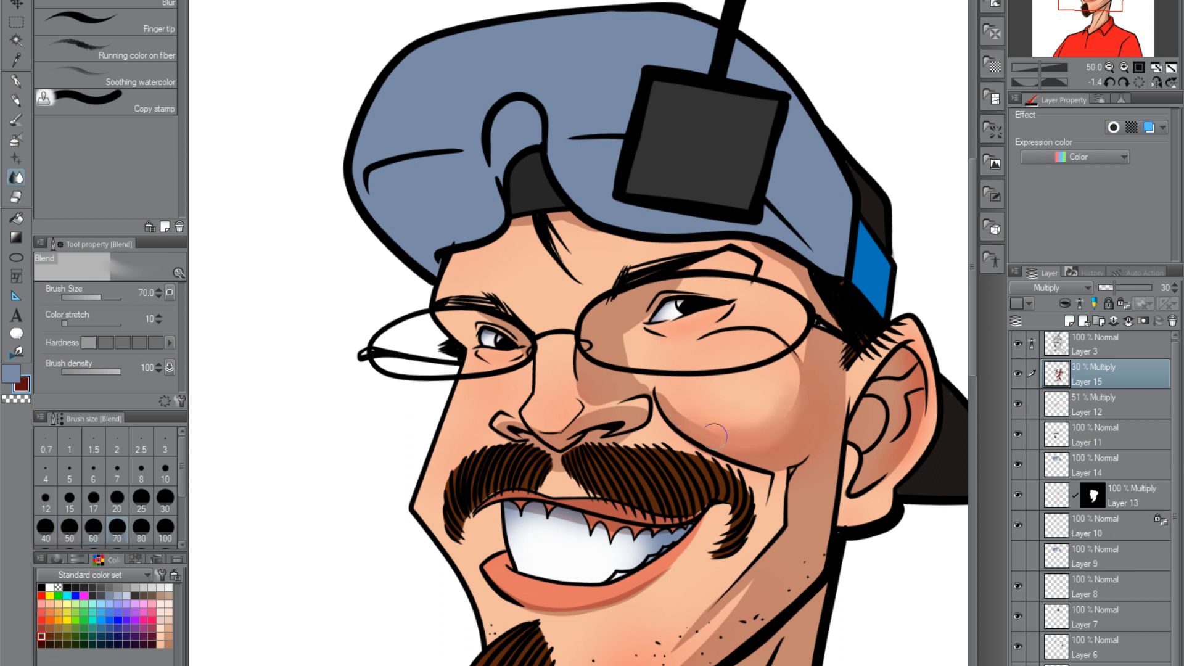
key("bracketleft")
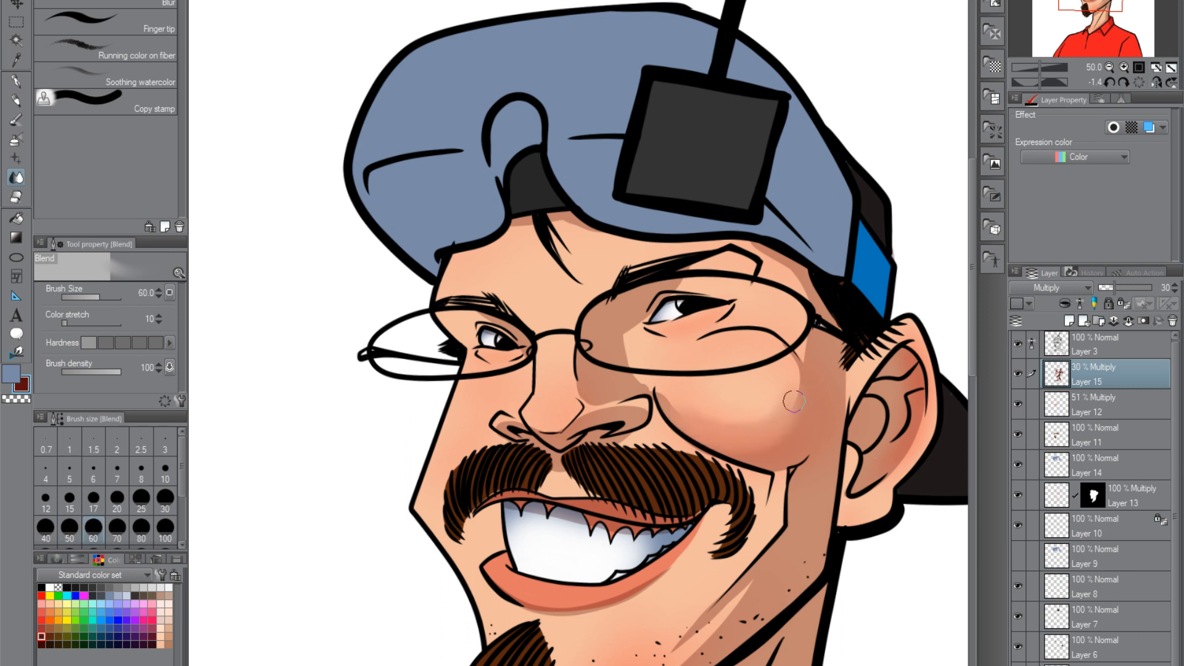
key("bracketright")
key("bracketright")
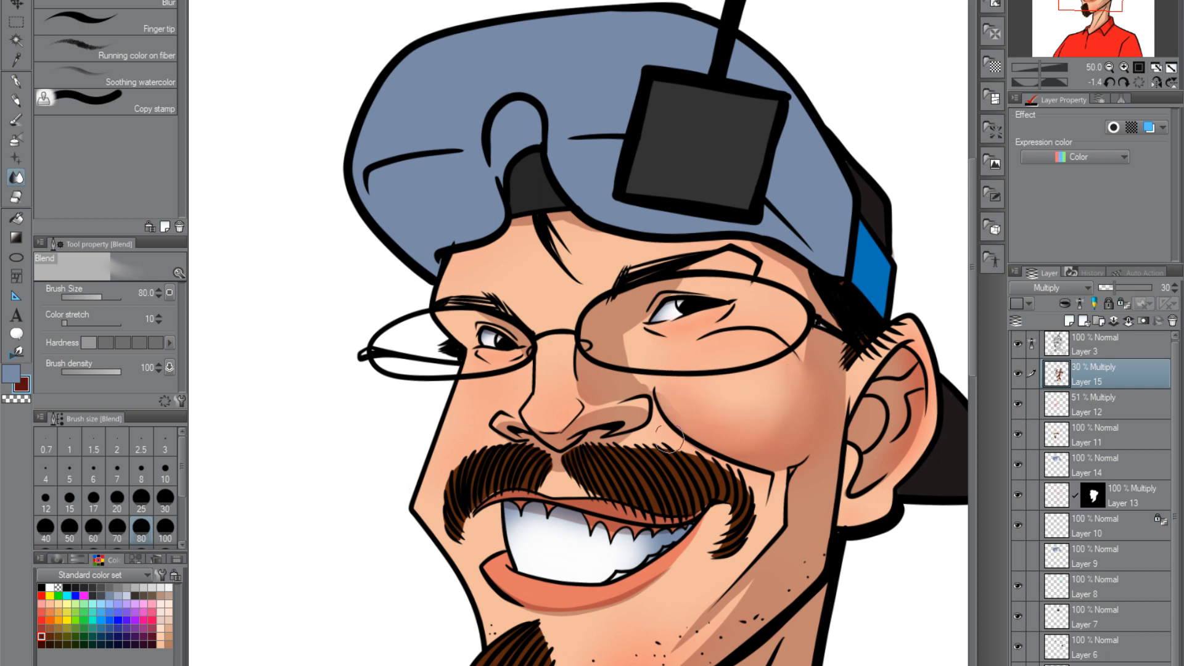
Soften the shadow edges around the eye socket and beside the nose with the Blend tool at sizes 50 and 70
key("bracketleft")
key("bracketleft")
key("bracketleft")
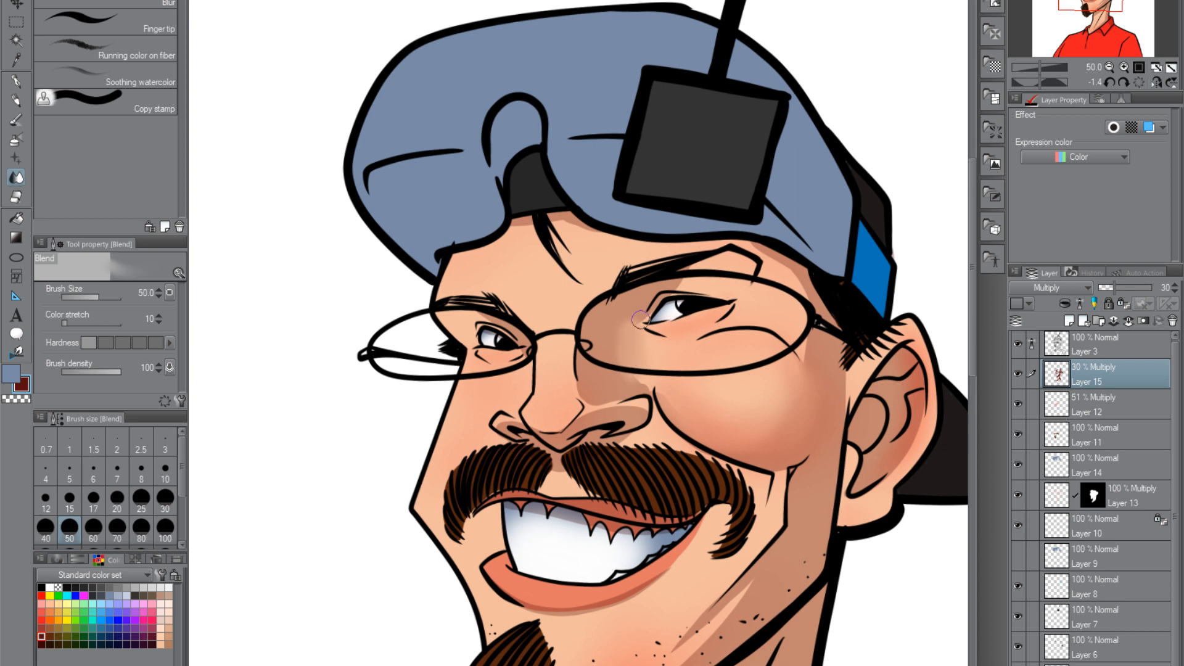
key("bracketright")
key("bracketright")
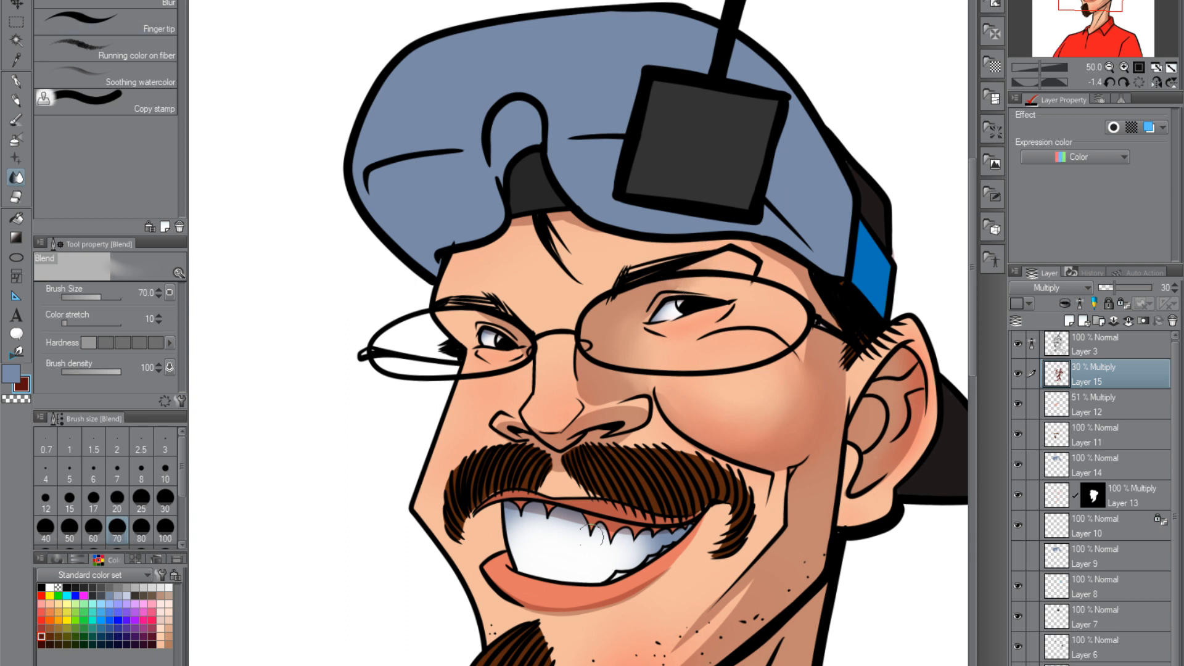
left_click_drag(777, 535, 758, 493)
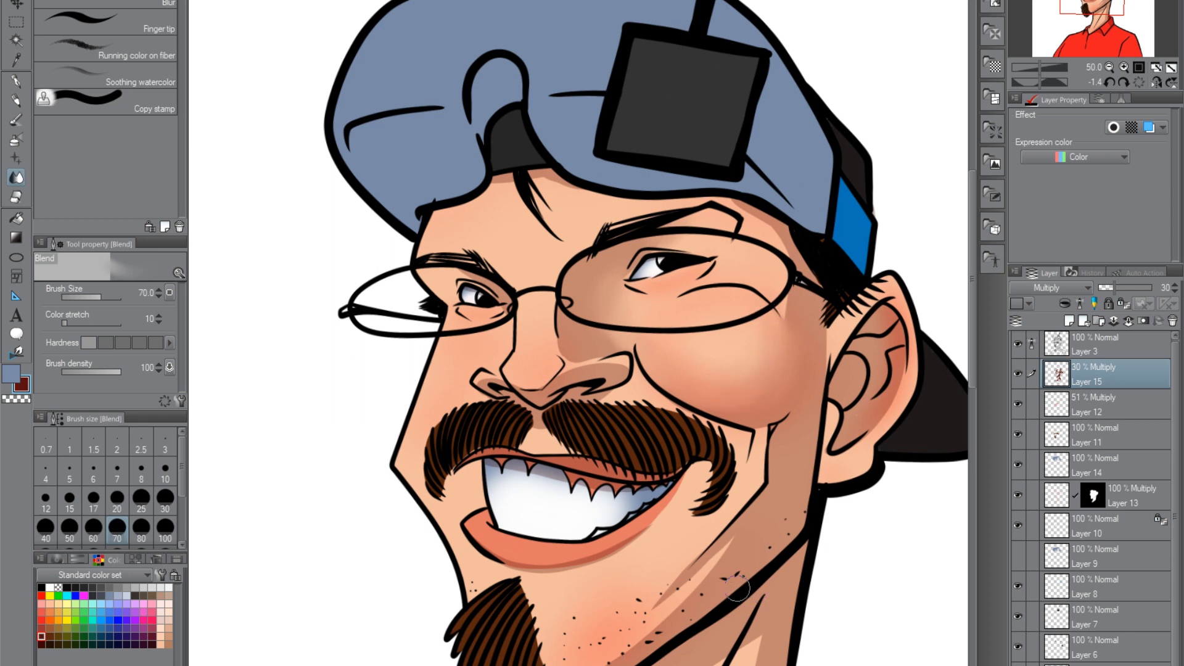
left_click_drag(745, 505, 765, 349)
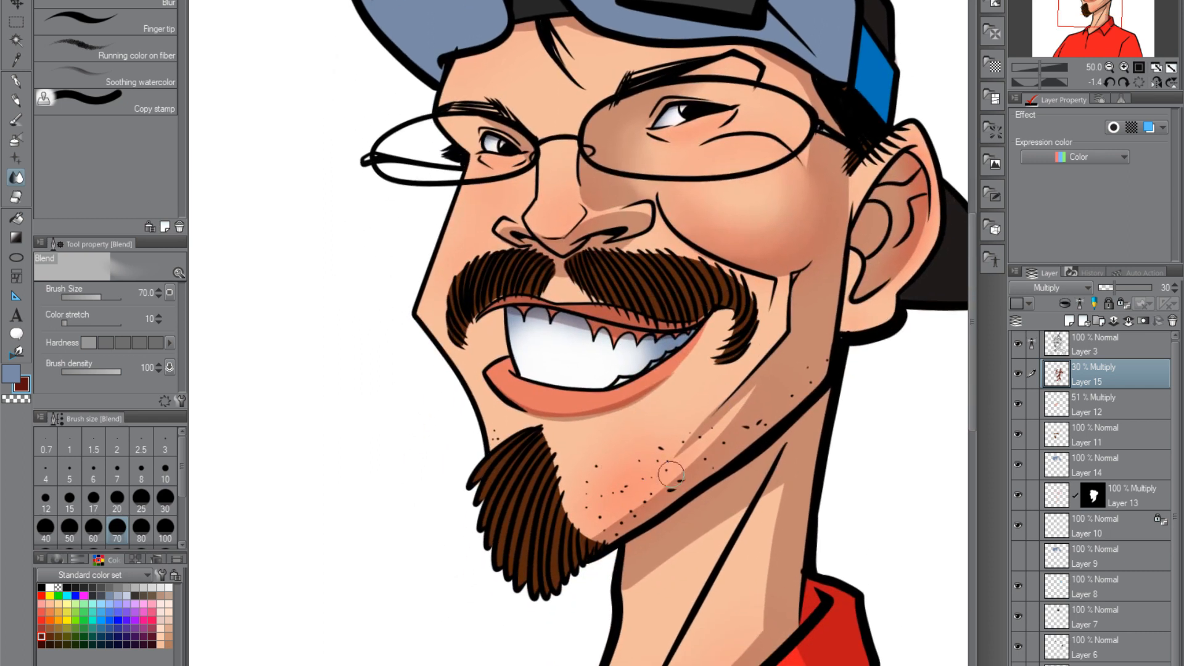
Soften the shadow edges on the jaw and neck with the Blend tool, using brush sizes from 50 to 120
key("bracketleft")
key("bracketleft")
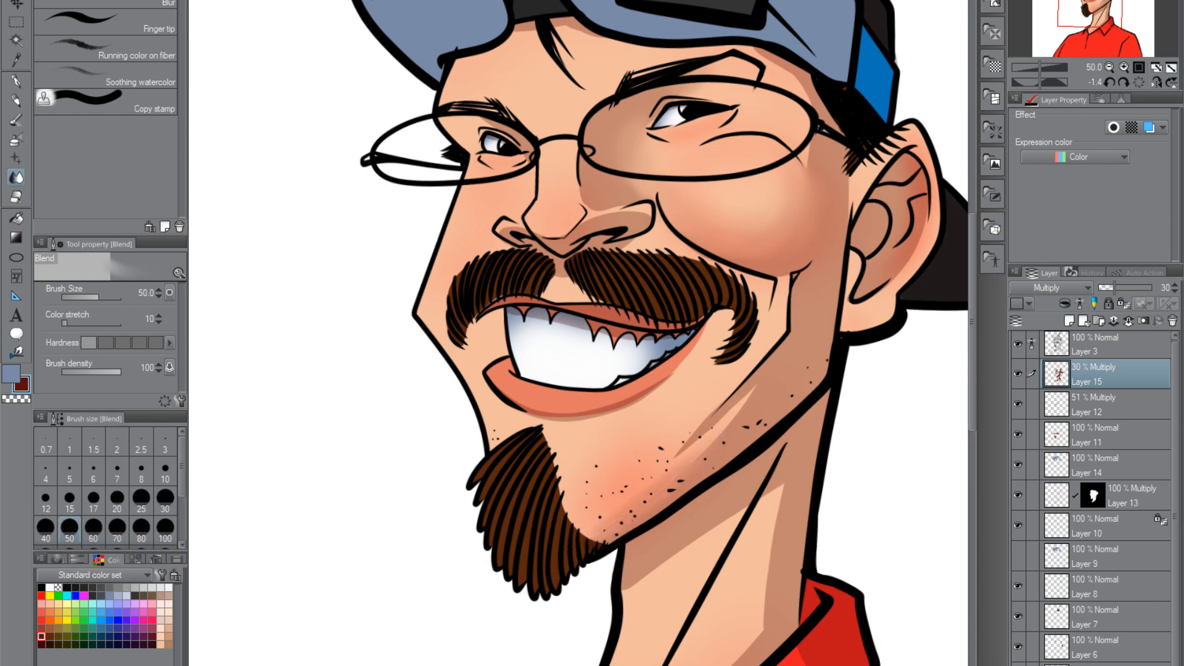
scroll(661, 563, "down", 5)
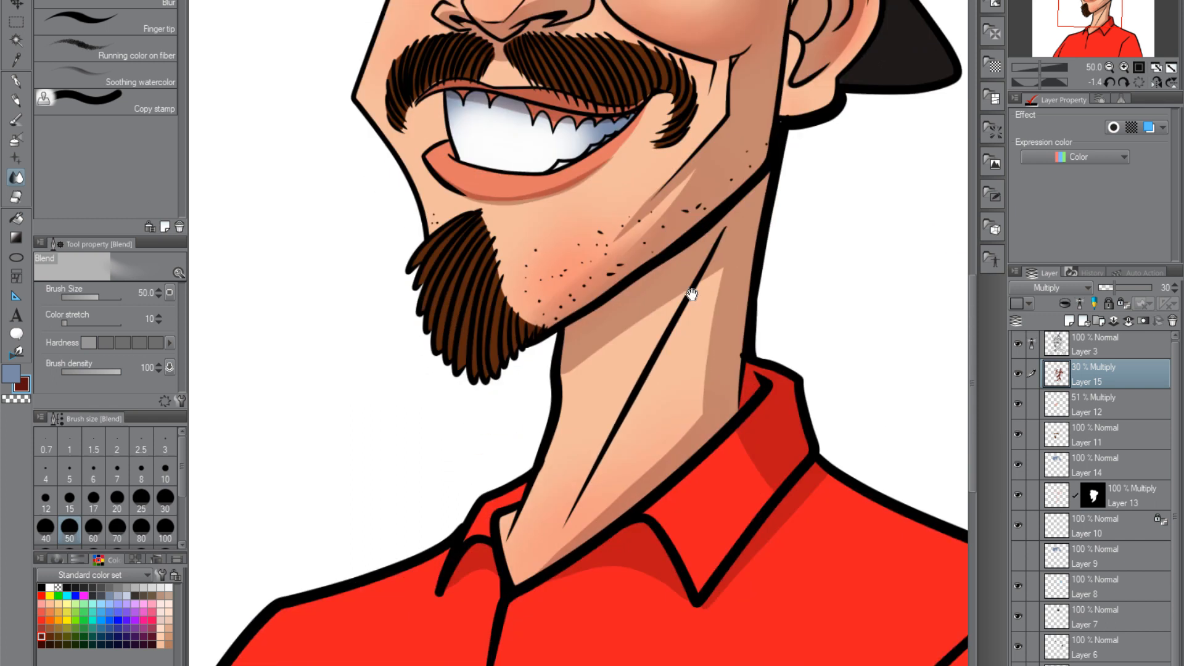
key("bracketright")
key("bracketright")
key("bracketright")
key("bracketright")
key("bracketright")
mouse_move(727, 296)
left_mouse_down()
mouse_move(714, 264)
mouse_move(693, 391)
mouse_move(710, 261)
mouse_move(695, 247)
mouse_move(682, 344)
mouse_move(696, 358)
mouse_move(645, 458)
mouse_move(704, 264)
mouse_move(643, 439)
mouse_move(555, 534)
left_mouse_up()
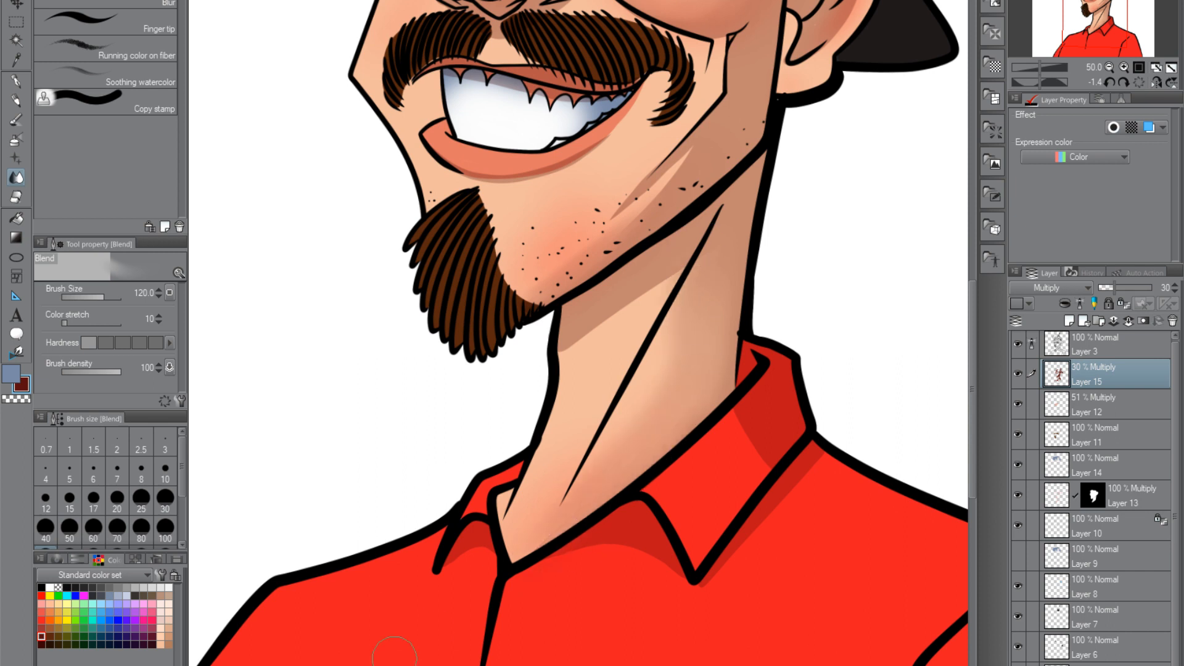
Soften the shadow edges on the red shirt collar with the Blend tool, reducing the brush size to 60
left_click_drag(789, 518, 721, 489)
key("bracketleft")
key("bracketleft")
key("bracketleft")
key("bracketleft")
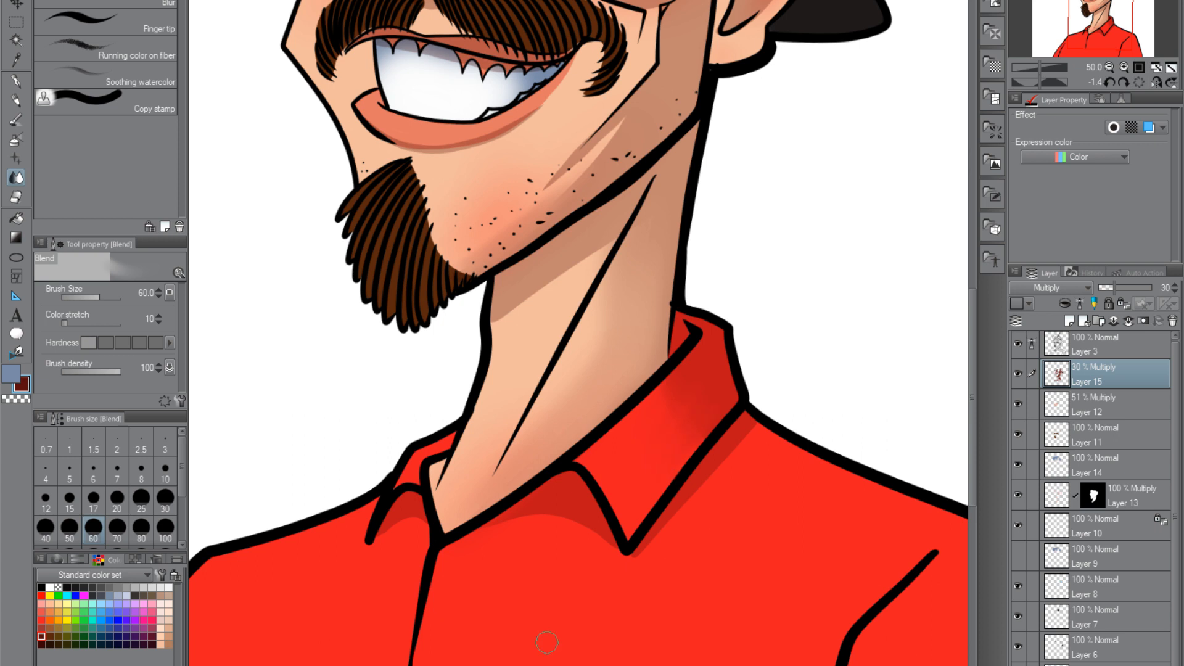
scroll(547, 642, "down", 2)
mouse_move(733, 390)
left_mouse_down()
mouse_move(801, 408)
mouse_move(788, 441)
left_mouse_up()
key("shift+space")
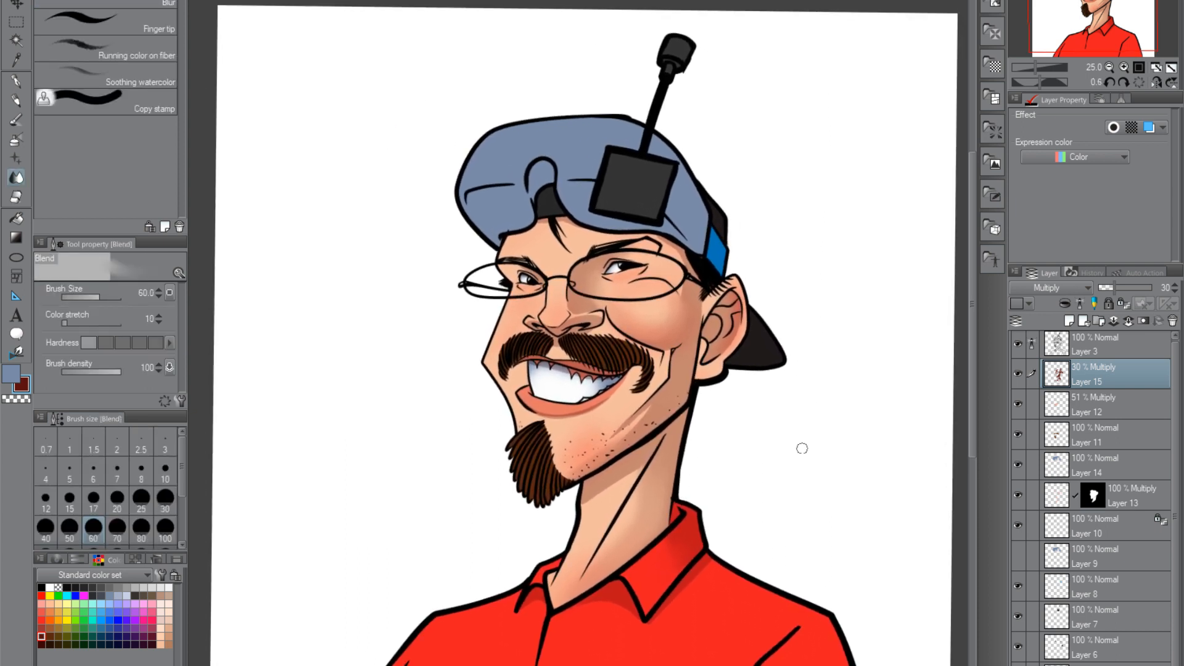
scroll(793, 468, "down", 1)
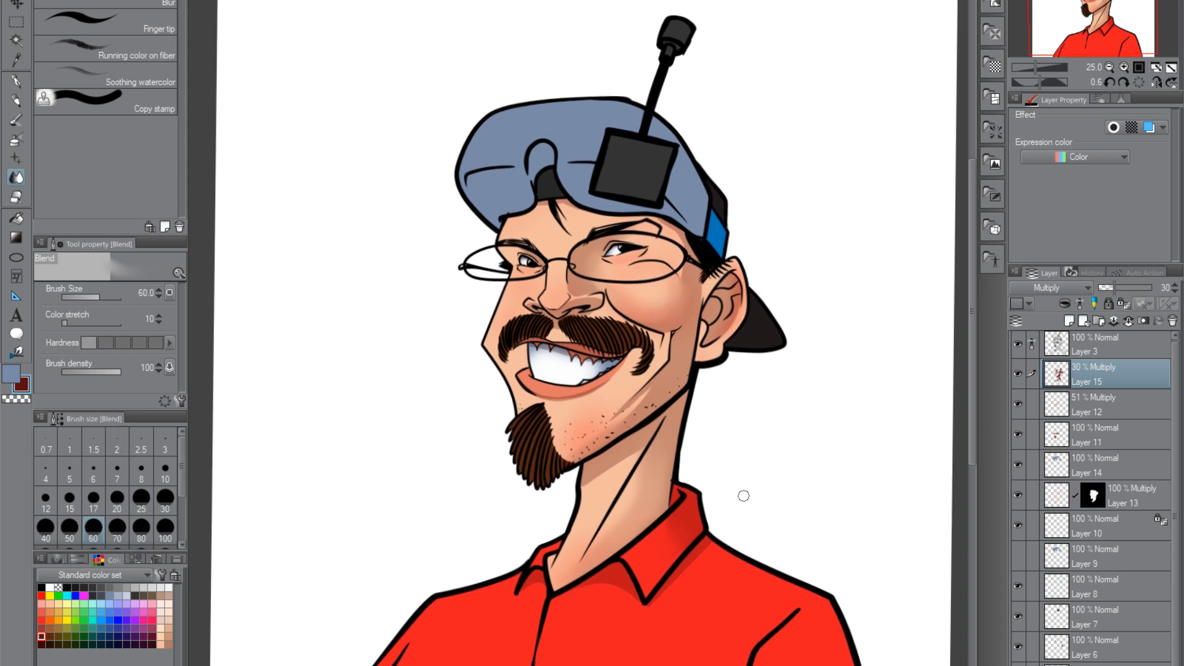
Select the cap's color layer, Layer 14, and lock its transparent pixels
scroll(748, 502, "up", 1)
left_click_drag(726, 421, 768, 488)
left_click_drag(565, 559, 765, 445)
left_click_drag(598, 544, 673, 537)
left_click(1017, 467)
left_click(1018, 467)
left_click(1057, 463)
left_click(1123, 305)
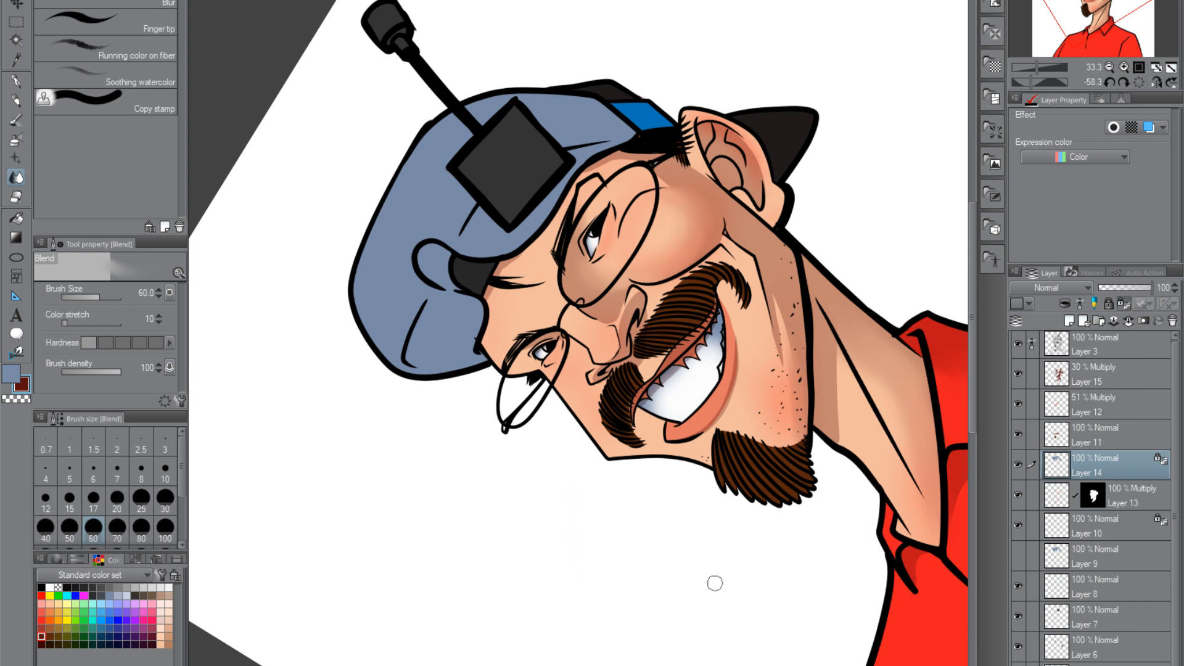
Spray white over the blue-gray cap with the Soft airbrush, enlarging the brush up to size 500
left_click(14, 141)
left_click(50, 588)
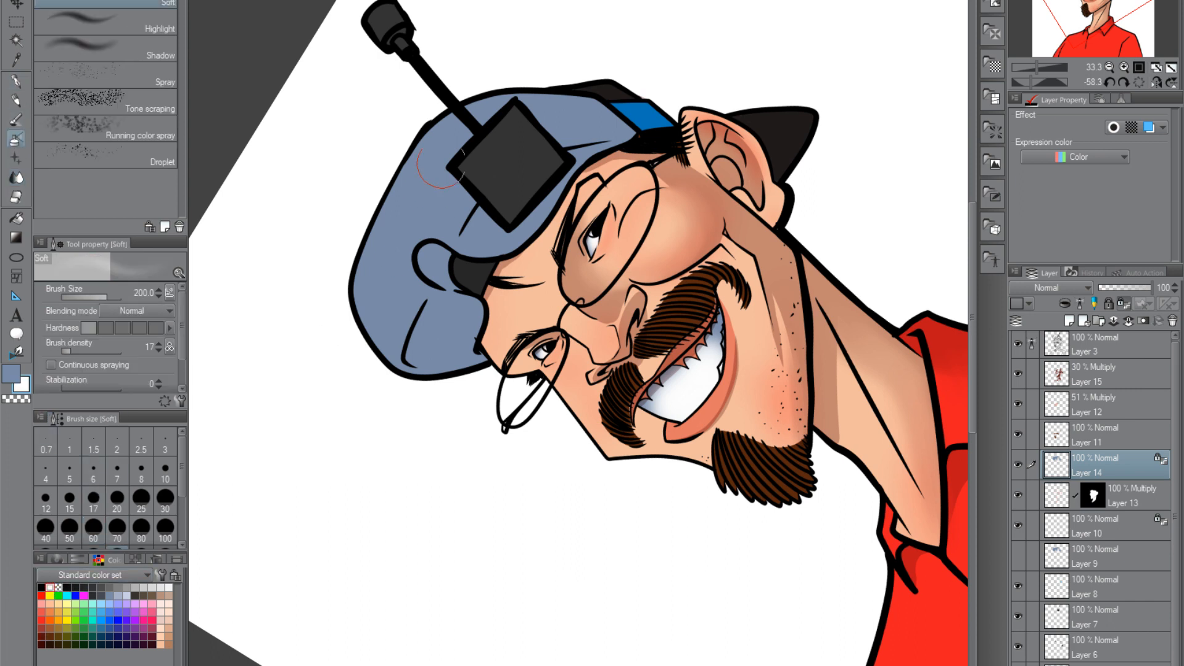
key("bracketright")
key("bracketright")
mouse_move(344, 216)
left_mouse_down()
mouse_move(432, 124)
mouse_move(370, 240)
mouse_move(392, 213)
mouse_move(384, 246)
mouse_move(448, 181)
mouse_move(443, 193)
mouse_move(461, 194)
mouse_move(465, 176)
mouse_move(415, 159)
mouse_move(447, 132)
mouse_move(372, 278)
mouse_move(364, 315)
mouse_move(381, 334)
mouse_move(405, 271)
mouse_move(391, 319)
left_mouse_up()
key("bracketright")
key("bracketright")
mouse_move(435, 134)
left_mouse_down()
mouse_move(434, 168)
mouse_move(473, 152)
left_mouse_up()
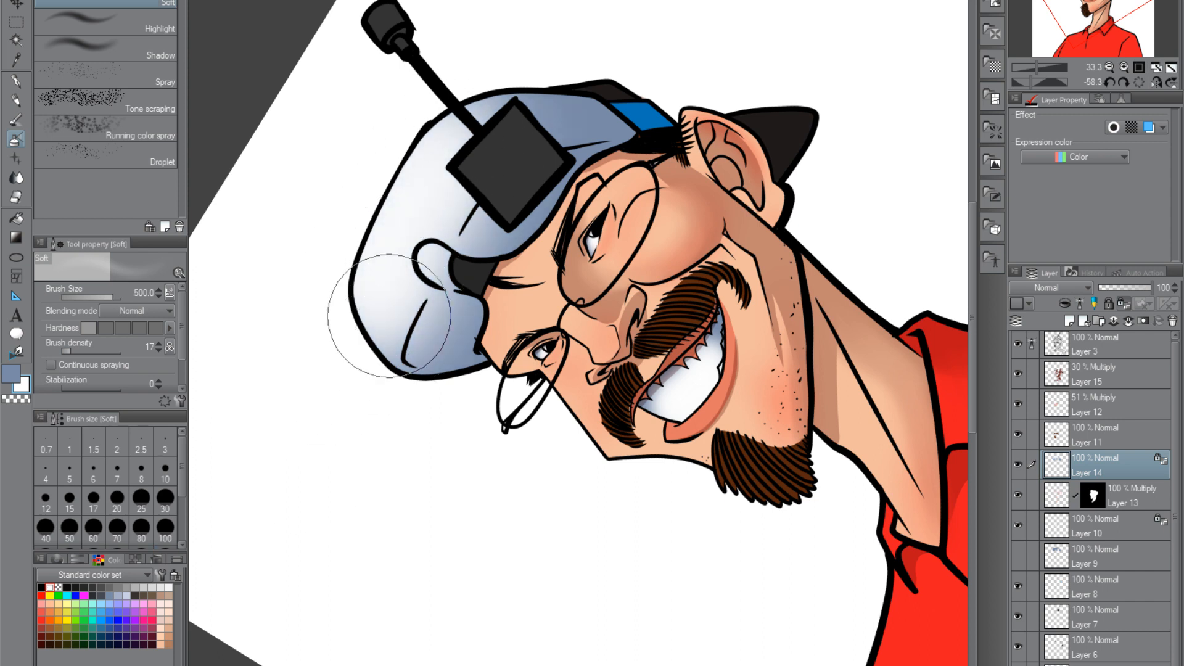
Raise the airbrush density to 45 and whiten the cap further with the brush enlarged to size 600
left_click(87, 351)
left_click_drag(370, 293, 394, 273)
key("bracketright")
left_click_drag(396, 373, 406, 396)
mouse_move(454, 148)
left_mouse_down()
mouse_move(487, 124)
mouse_move(530, 142)
mouse_move(431, 160)
mouse_move(497, 139)
left_mouse_up()
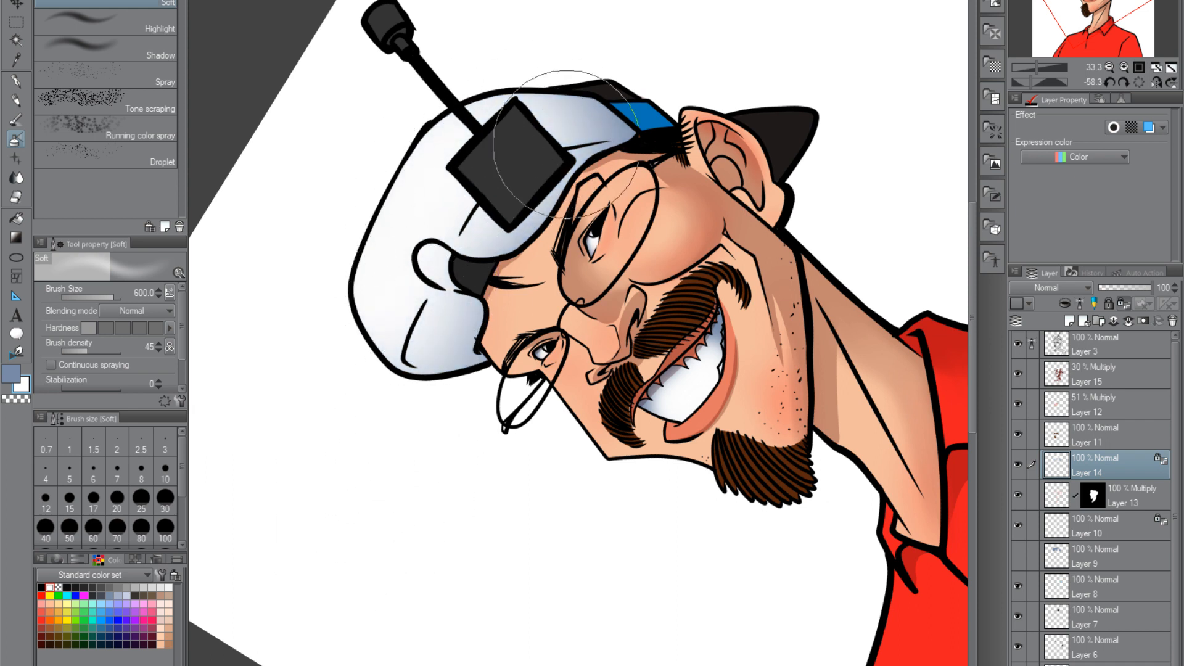
Pick blue-gray and airbrush shading into the cap's rounded strap piece at brush size 50
left_click(110, 596)
key("bracketright")
key("bracketright")
key("bracketright")
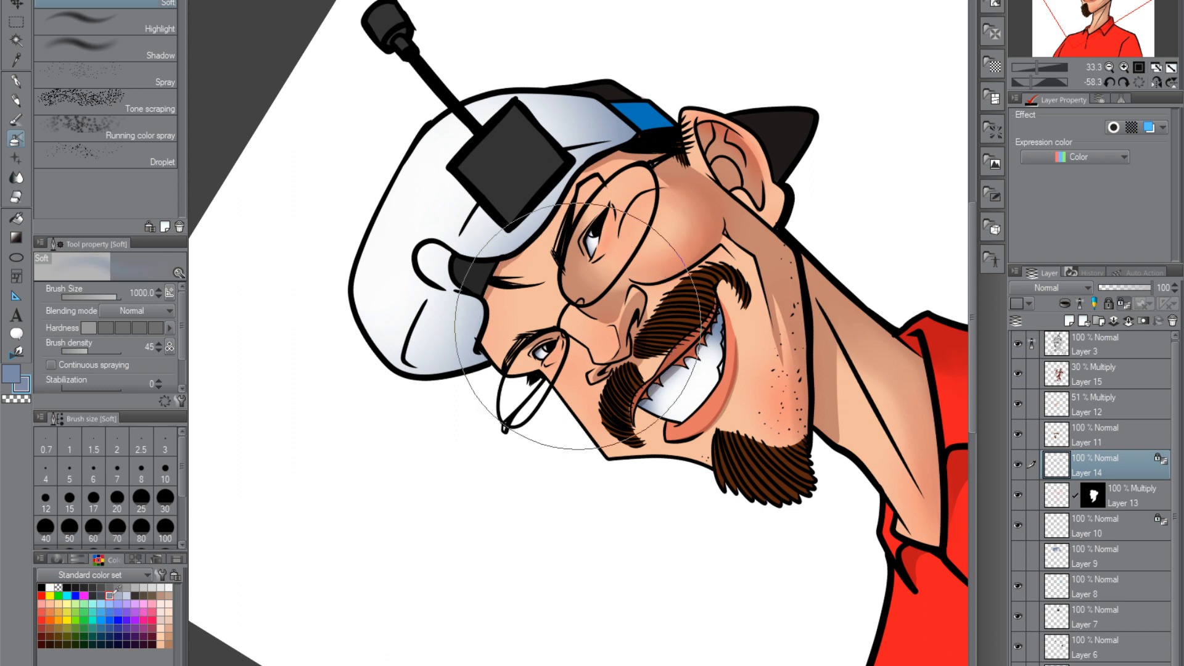
key("bracketright")
key("bracketright")
key("bracketright")
key("bracketleft")
key("bracketleft")
key("bracketleft")
key("bracketleft")
key("bracketleft")
key("bracketleft")
key("bracketleft")
key("bracketleft")
key("bracketleft")
key("bracketleft")
key("bracketleft")
key("bracketleft")
key("bracketleft")
key("bracketleft")
key("bracketleft")
key("bracketleft")
key("bracketleft")
key("bracketleft")
key("bracketleft")
mouse_move(423, 260)
left_mouse_down()
mouse_move(459, 288)
mouse_move(454, 277)
mouse_move(433, 281)
mouse_move(429, 254)
mouse_move(442, 252)
mouse_move(427, 277)
left_mouse_up()
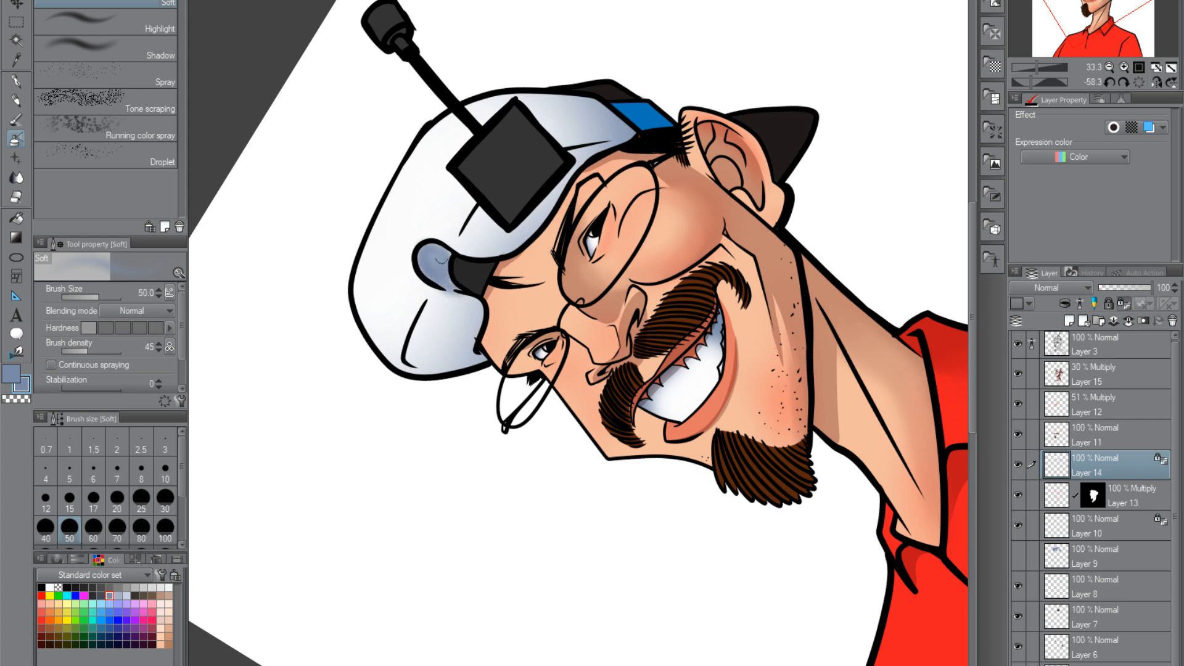
Airbrush blue-gray shading along the cap's lower edge above the forehead, using brush sizes 50 and 70
mouse_move(435, 321)
left_mouse_down()
mouse_move(475, 284)
mouse_move(486, 304)
mouse_move(469, 306)
mouse_move(452, 285)
mouse_move(434, 311)
mouse_move(560, 184)
mouse_move(493, 261)
mouse_move(520, 183)
mouse_move(464, 265)
mouse_move(563, 179)
left_mouse_up()
left_click(117, 527)
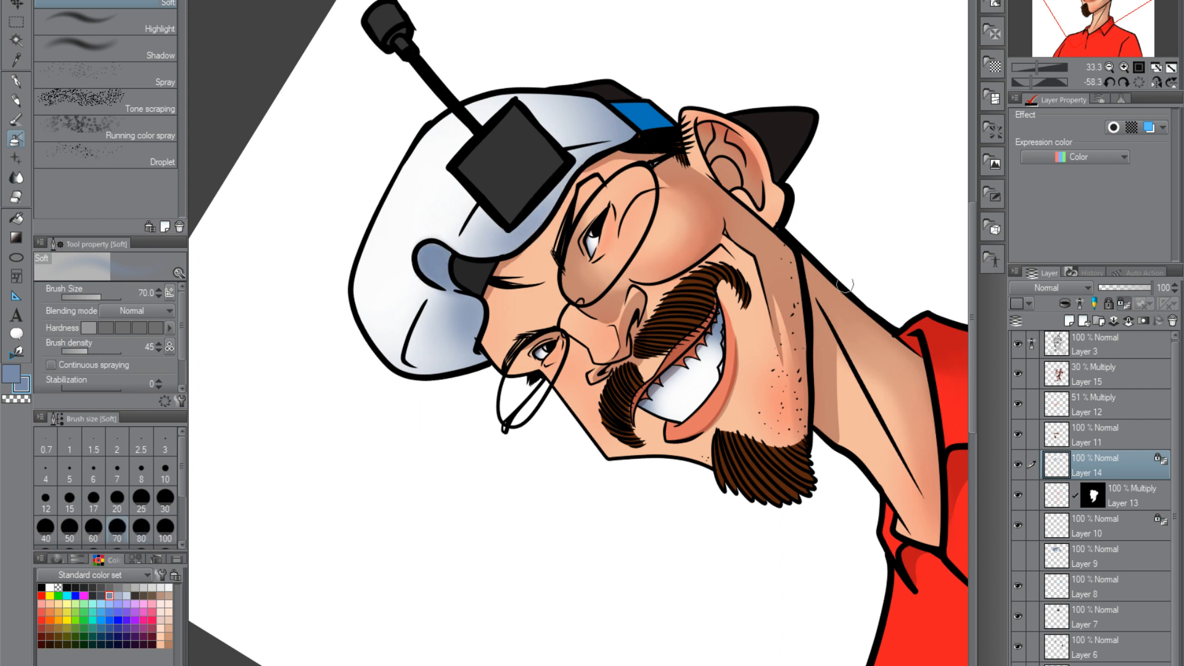
mouse_move(824, 353)
left_mouse_down()
mouse_move(790, 510)
mouse_move(767, 508)
mouse_move(737, 453)
left_mouse_up()
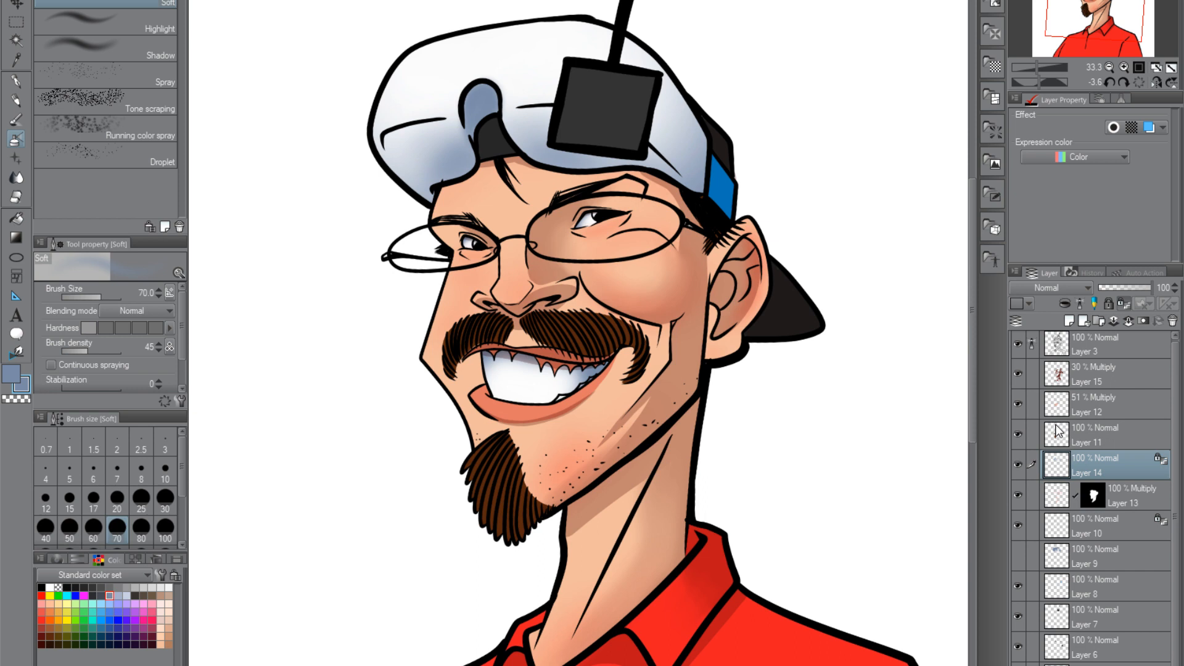
Add a new raster layer directly above the shadow layer, Layer 15
scroll(1166, 401, "down", 2)
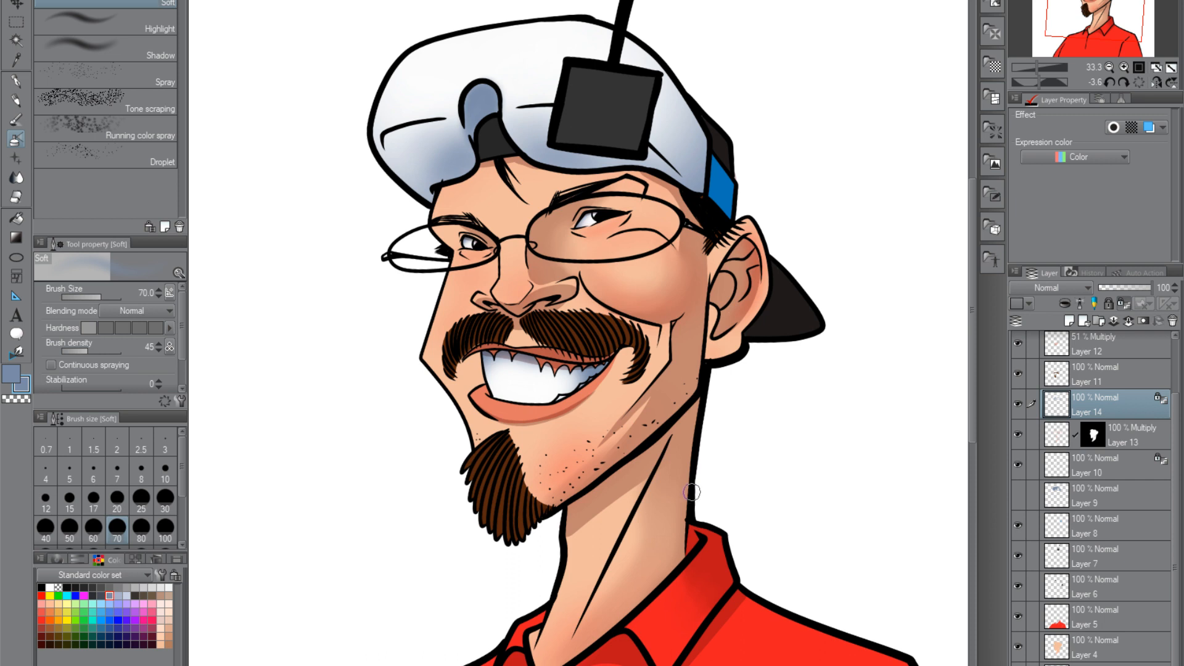
scroll(1176, 402, "up", 2)
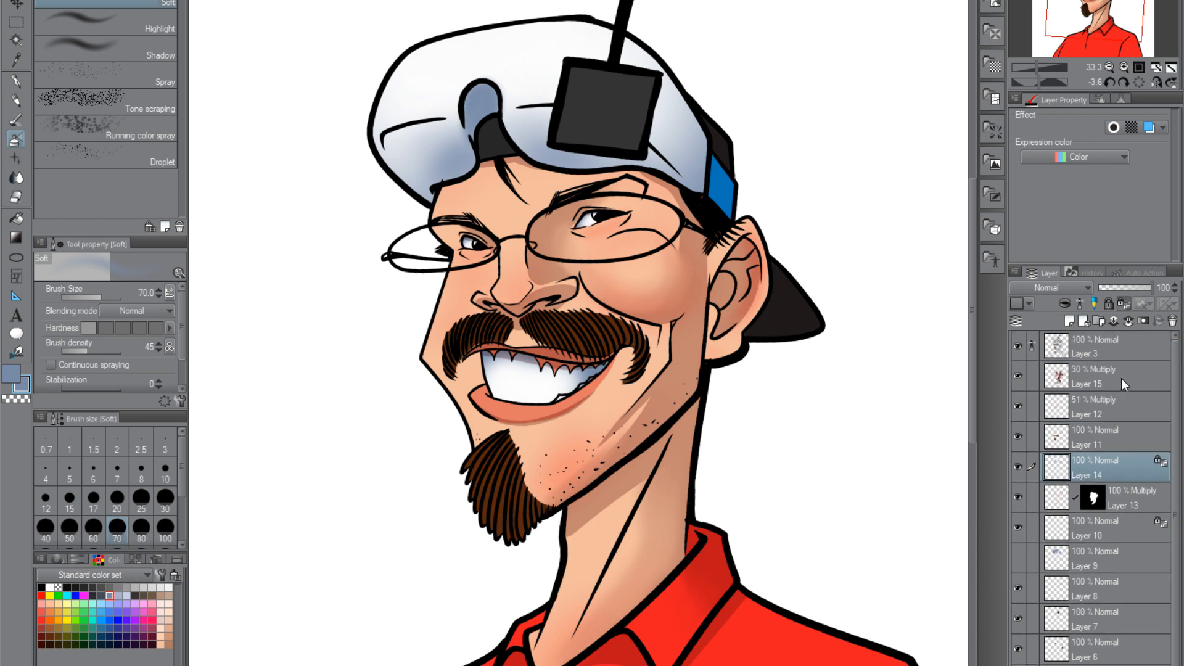
left_click(1122, 384)
key("ctrl+shift+n")
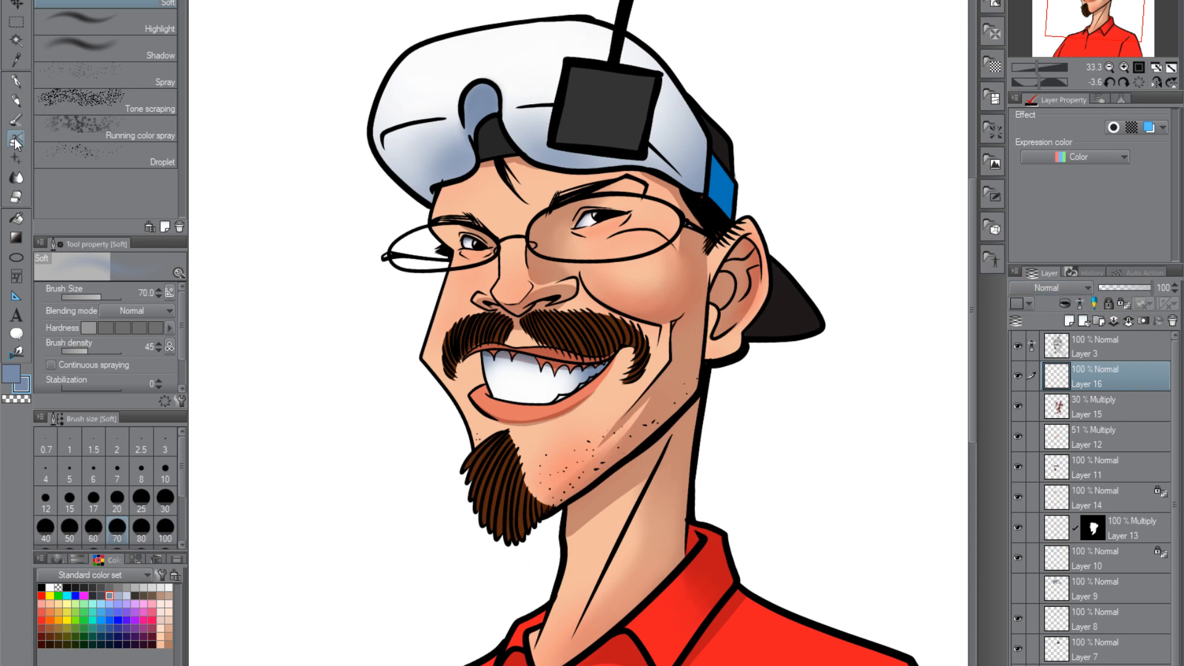
Set the drawing color to pale yellow (H 60, S 26, V 98) and the new layer's blending mode to Add (Glow)
left_click(67, 604)
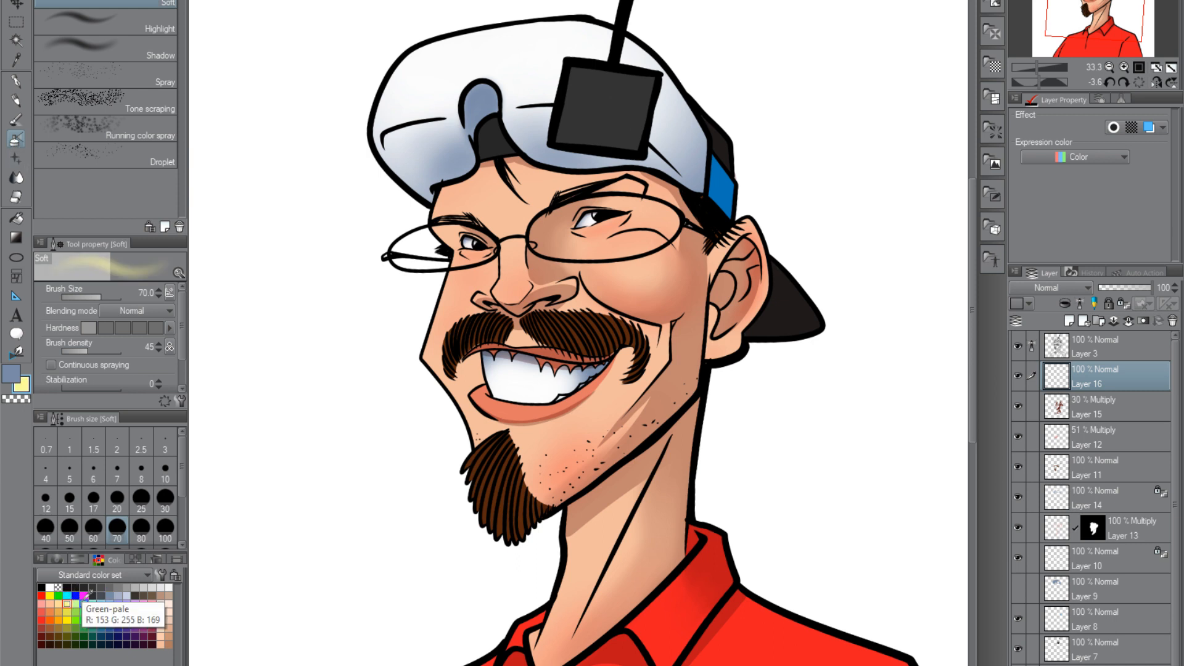
left_click(23, 388)
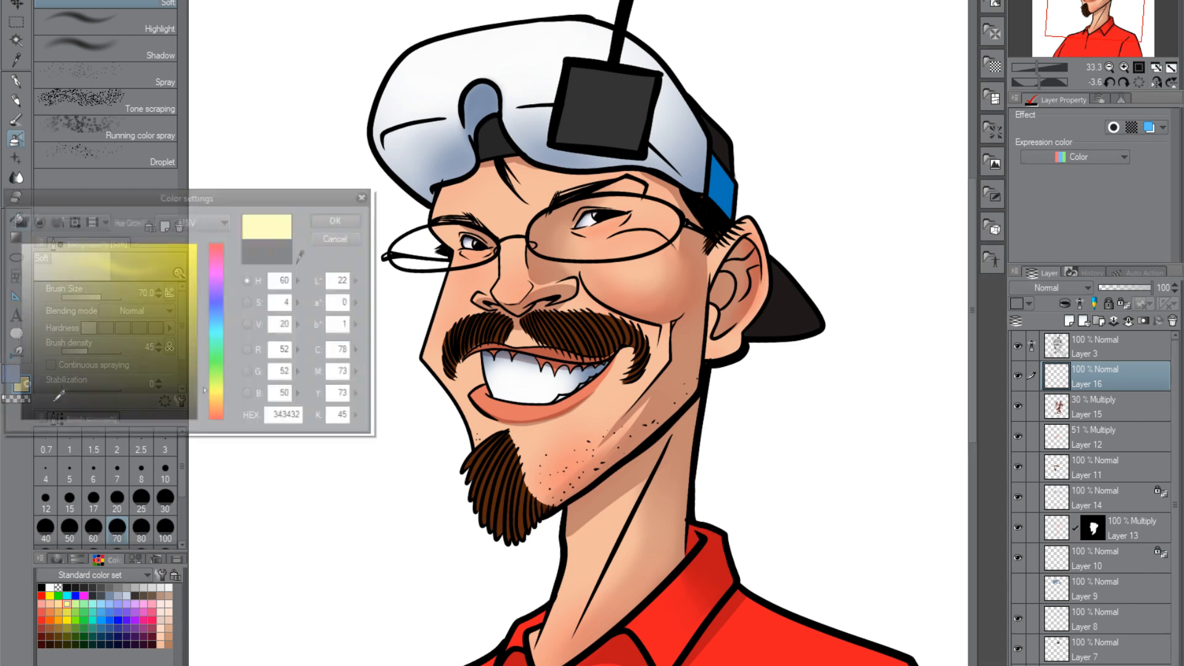
left_click_drag(295, 191, 822, 175)
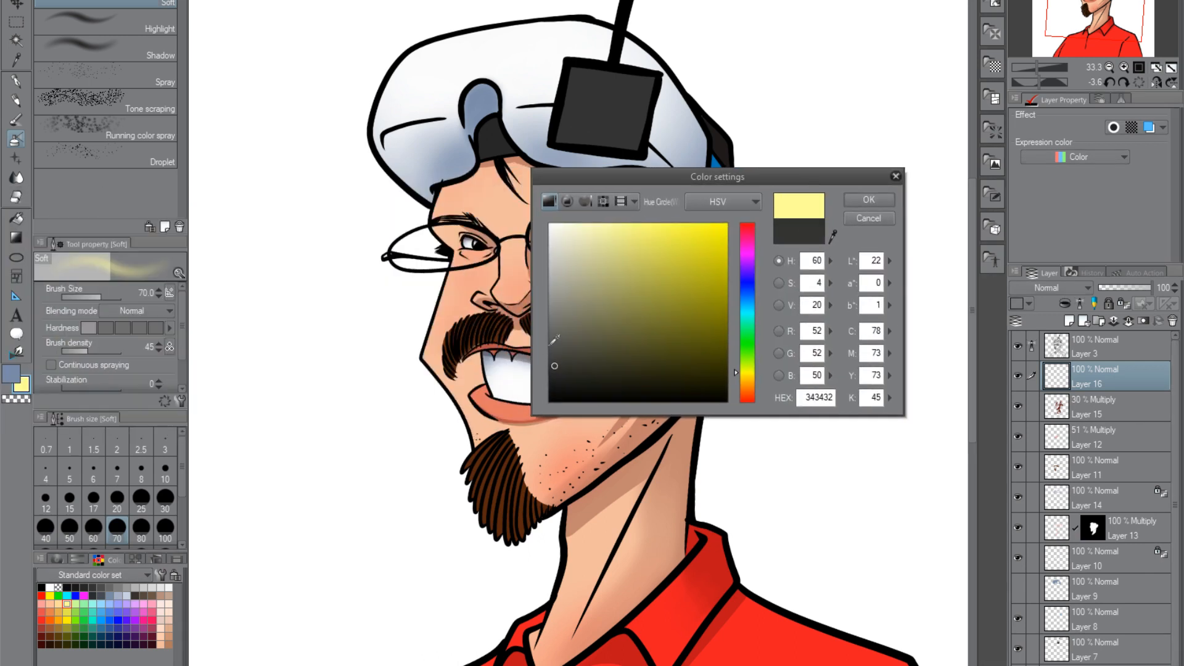
left_click_drag(596, 236, 594, 225)
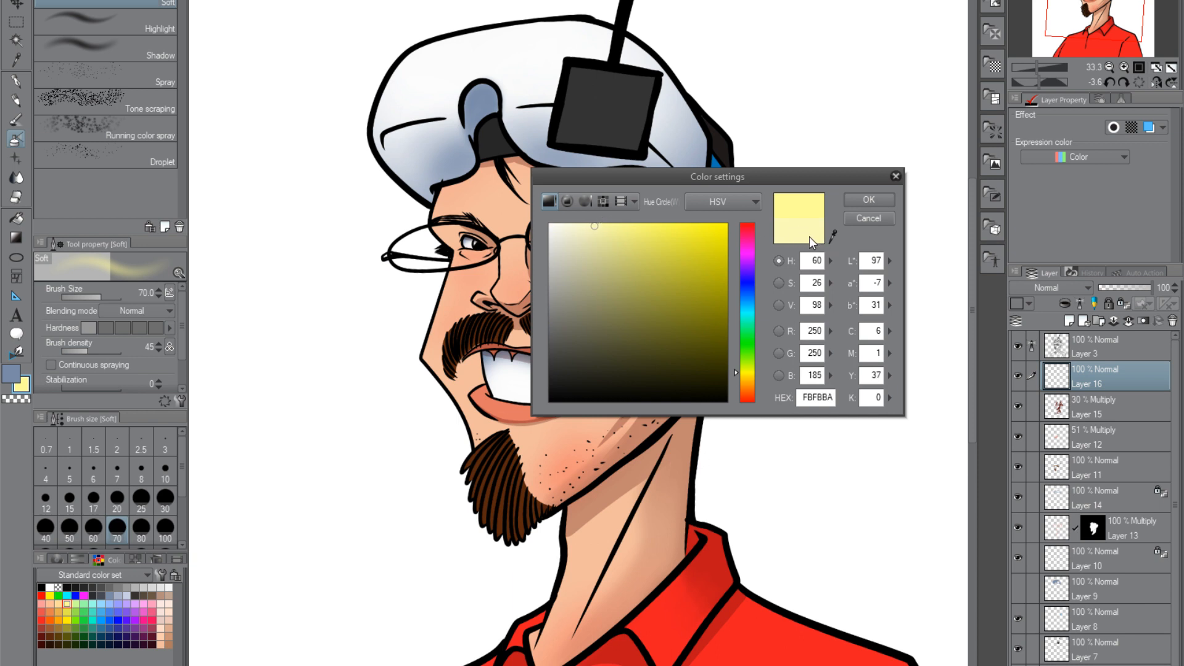
left_click(868, 199)
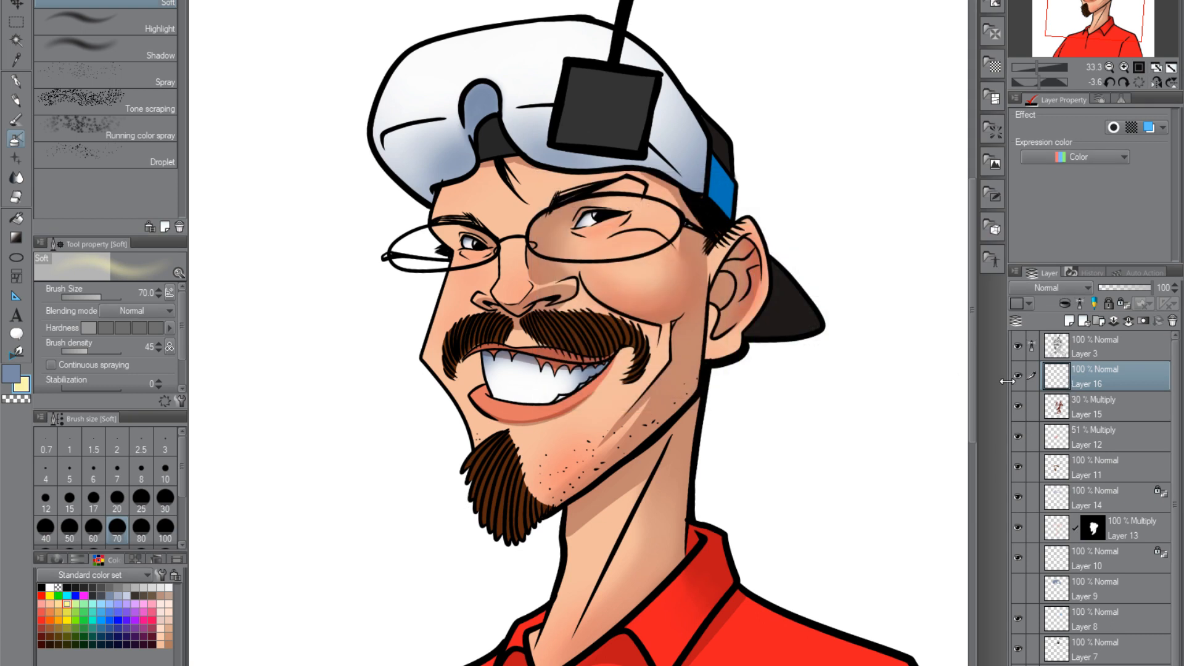
left_click(1053, 290)
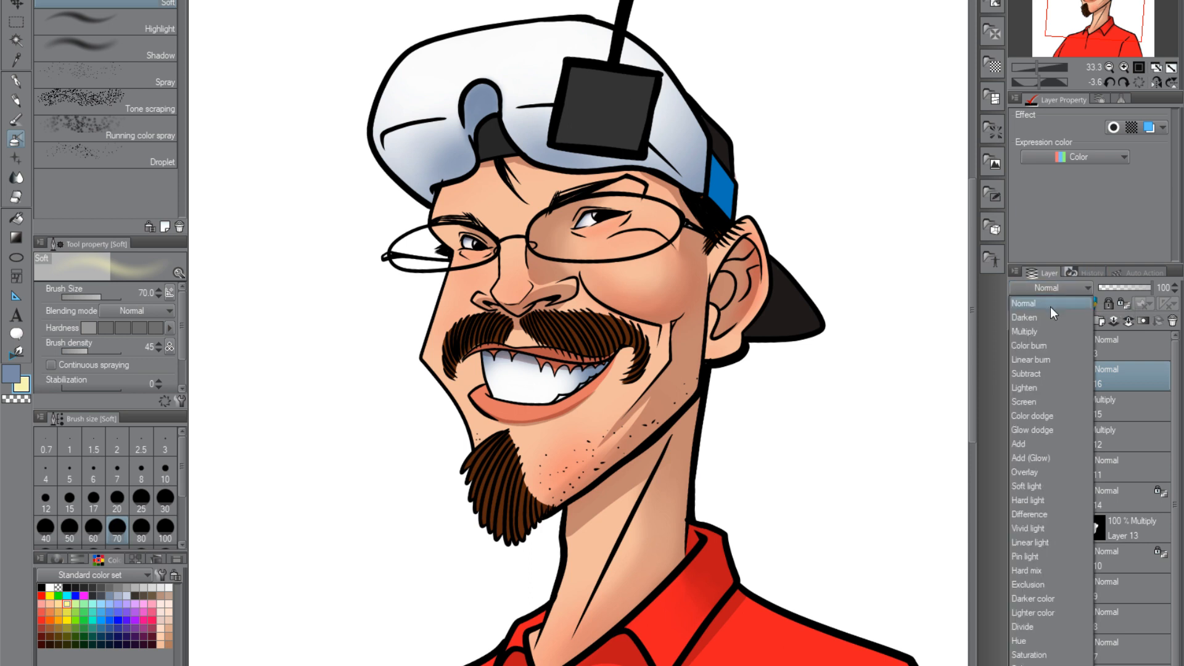
left_click(1031, 458)
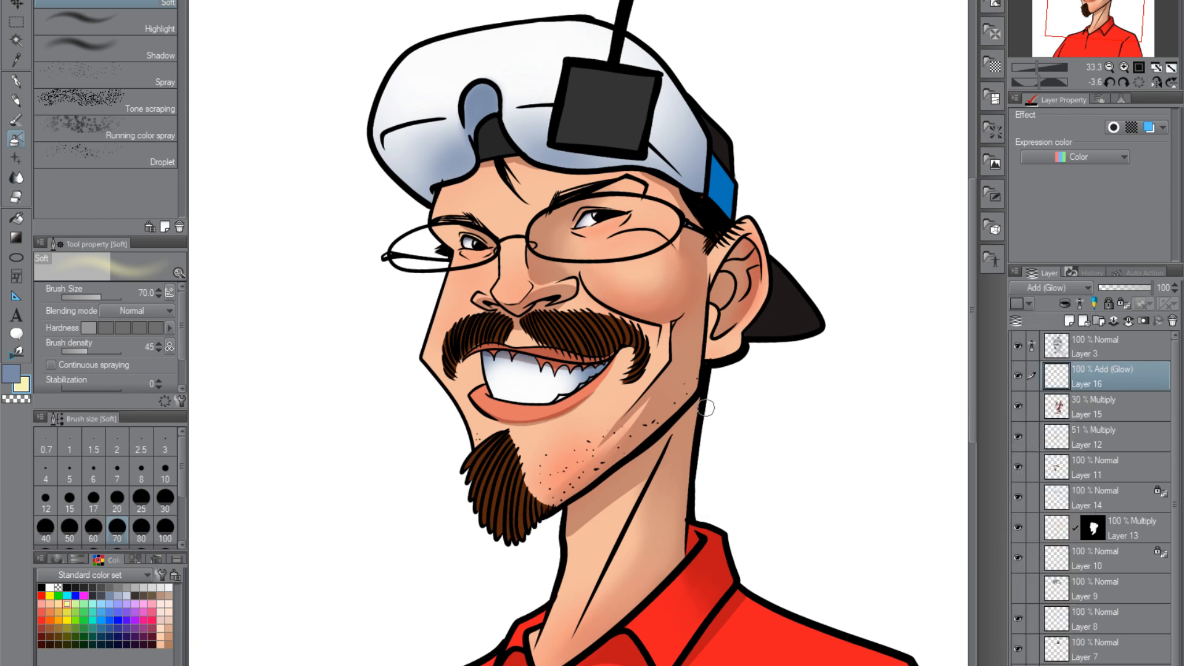
key("p")
mouse_move(647, 278)
left_mouse_down()
mouse_move(611, 282)
mouse_move(679, 287)
left_mouse_up()
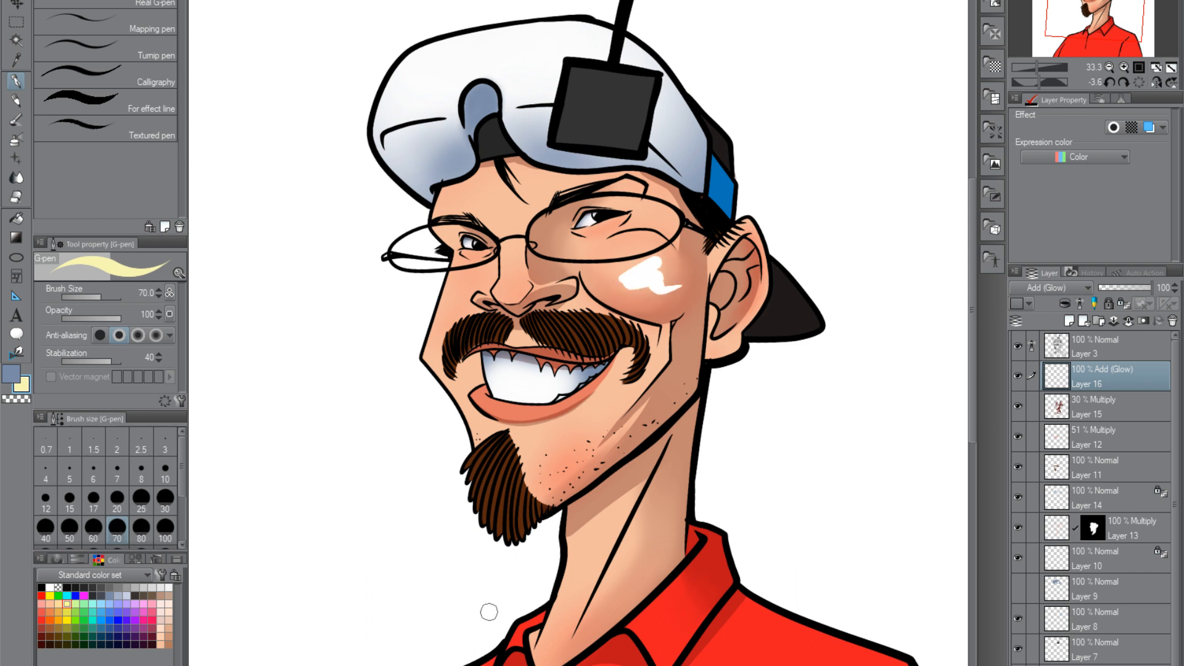
key("ctrl+z")
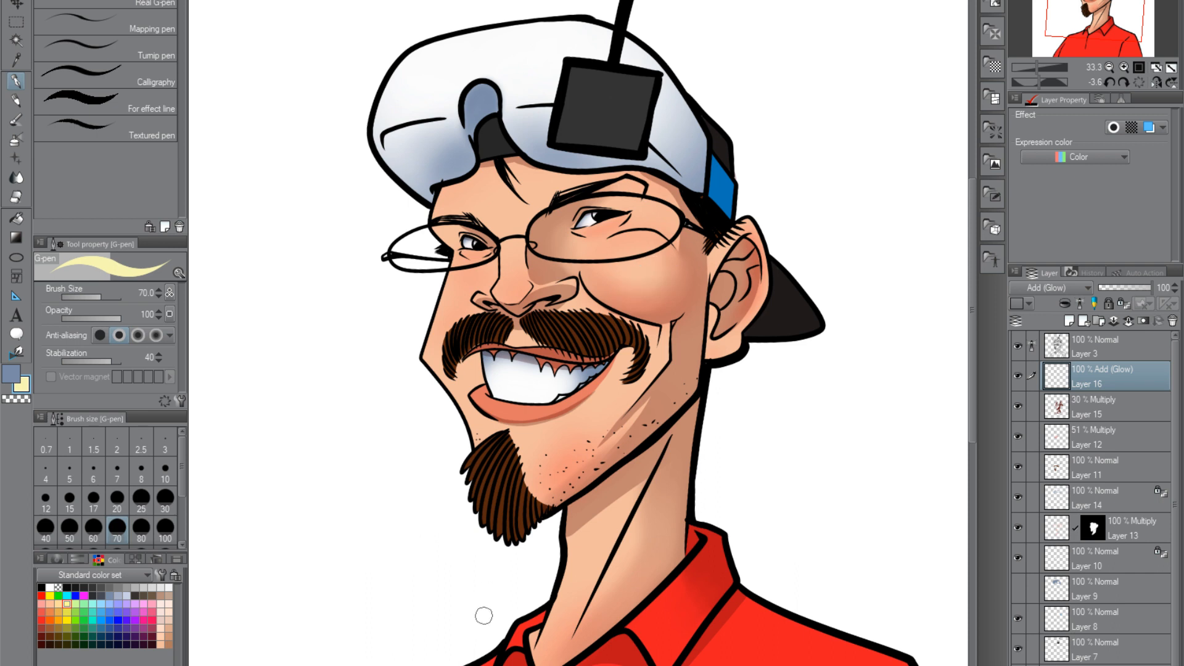
Paint a pale yellow highlight on the tip of the nose with the Soft airbrush at size 25
left_click(16, 140)
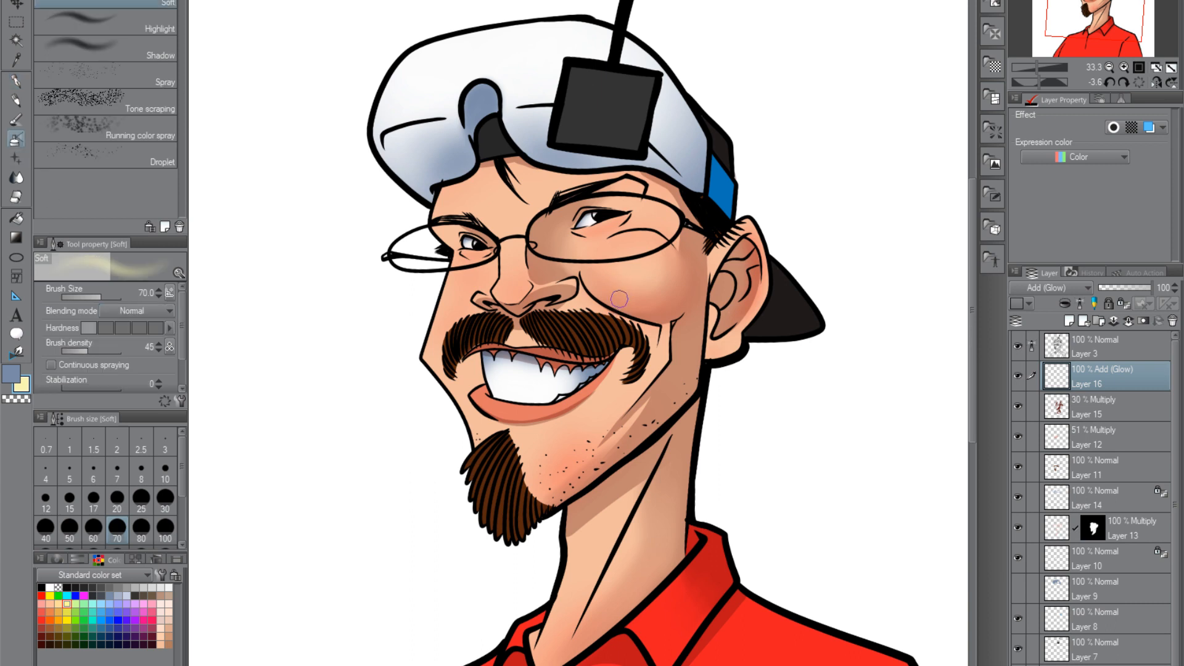
key("bracketleft")
key("bracketleft")
key("bracketleft")
key("bracketleft")
key("bracketleft")
key("bracketleft")
key("bracketleft")
key("bracketright")
key("bracketright")
key("bracketright")
scroll(504, 294, "up", 3)
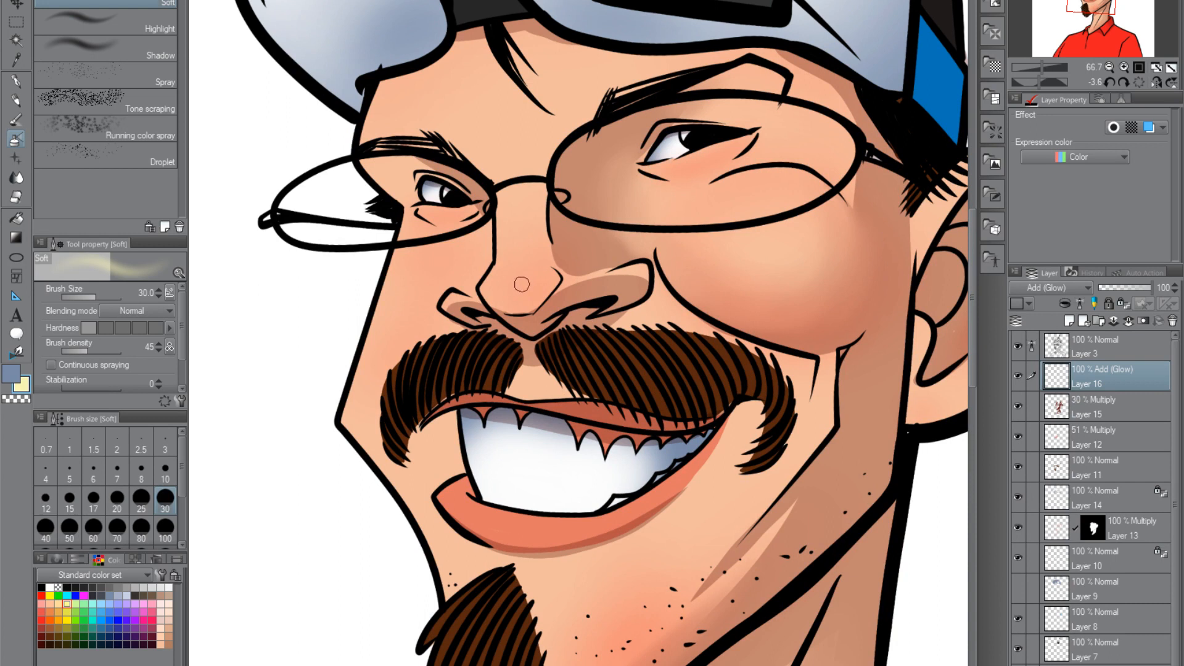
key("bracketleft")
left_click_drag(527, 282, 545, 277)
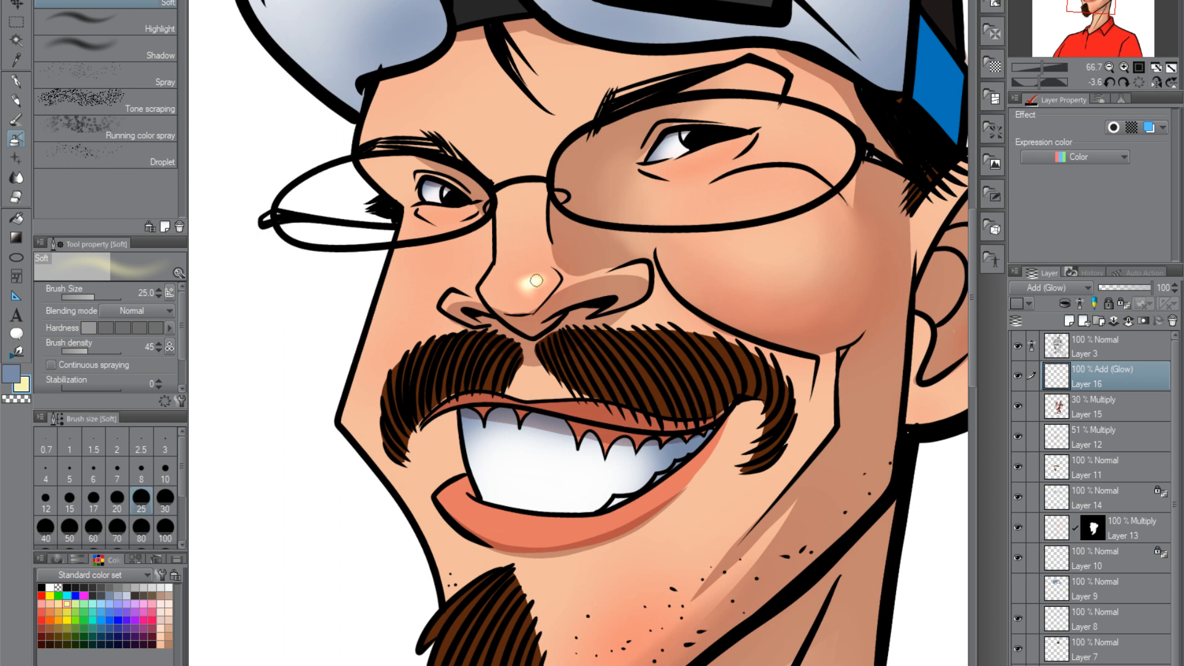
Airbrush a pale yellow glow along the bridge of the nose at brush size 60
key("bracketright")
key("bracketright")
key("bracketright")
key("bracketright")
left_click_drag(526, 256, 529, 163)
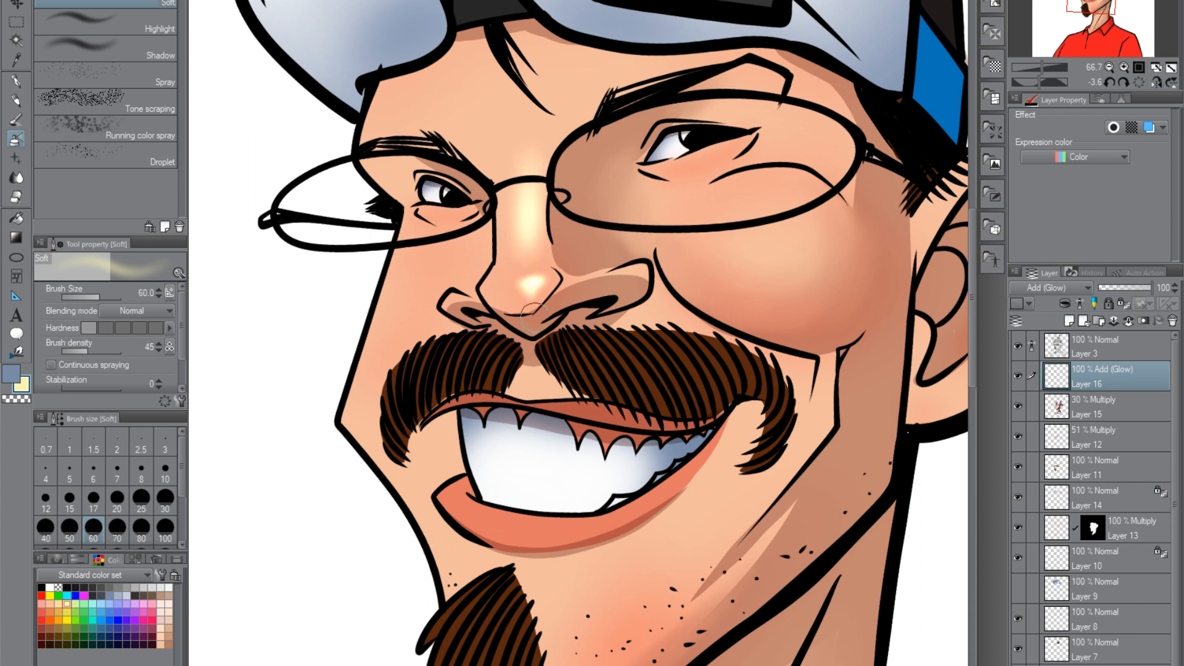
Airbrush a soft pale yellow highlight on the far cheek below the smaller lens at brush size 80
key("bracketleft")
key("bracketleft")
key("bracketleft")
key("bracketleft")
key("bracketleft")
key("bracketright")
key("bracketright")
key("bracketright")
key("bracketright")
key("bracketright")
key("bracketright")
key("bracketright")
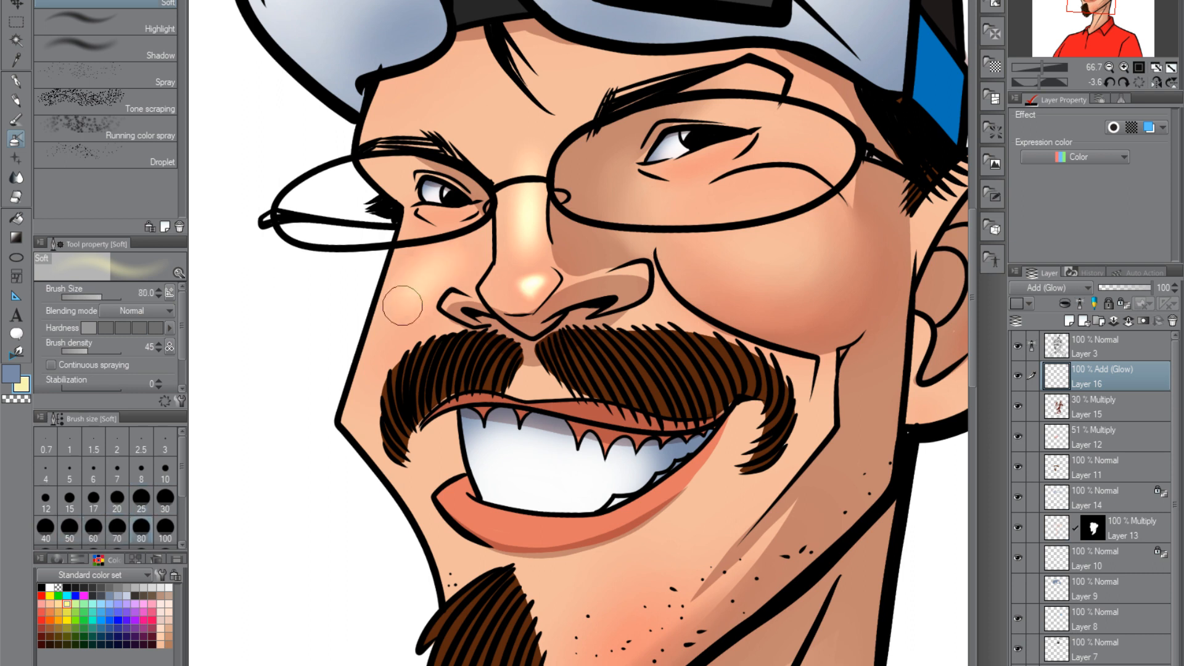
Airbrush a bright pale yellow highlight on the large near cheek under the glasses, using brush sizes from 60 to 100
key("bracketleft")
key("bracketleft")
mouse_move(767, 245)
left_mouse_down()
mouse_move(822, 250)
mouse_move(732, 256)
mouse_move(765, 265)
left_mouse_up()
key("bracketright")
key("bracketright")
key("bracketright")
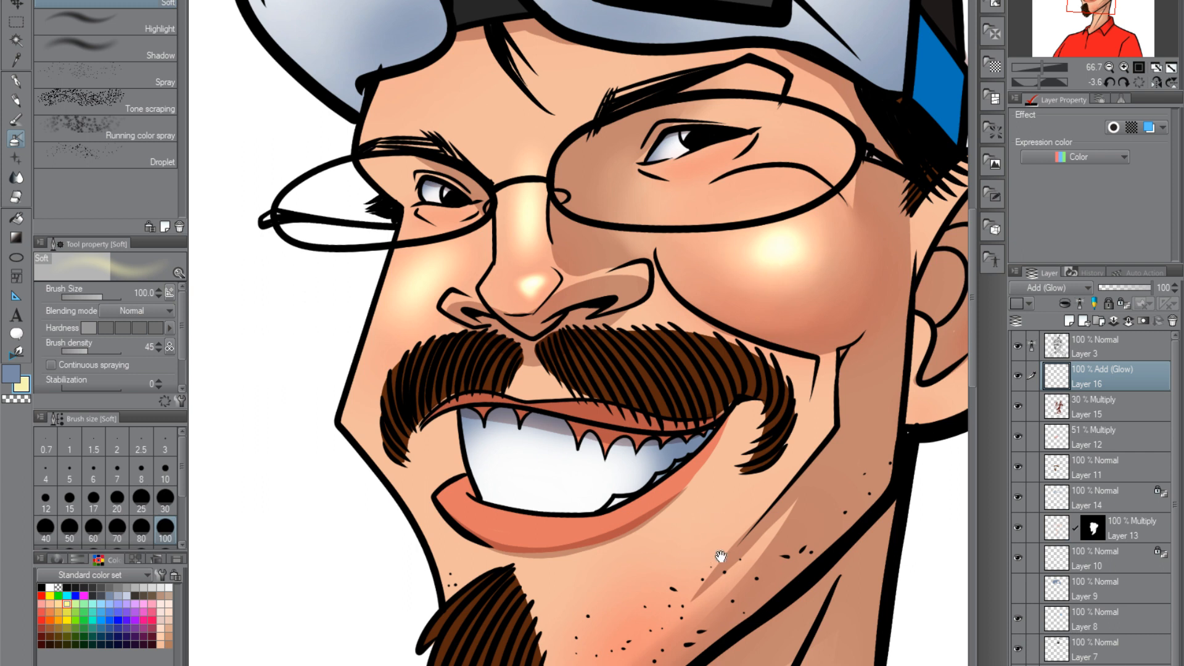
Airbrush a broad pale yellow highlight across the forehead below the cap at brush size 100
left_click_drag(719, 555, 769, 571)
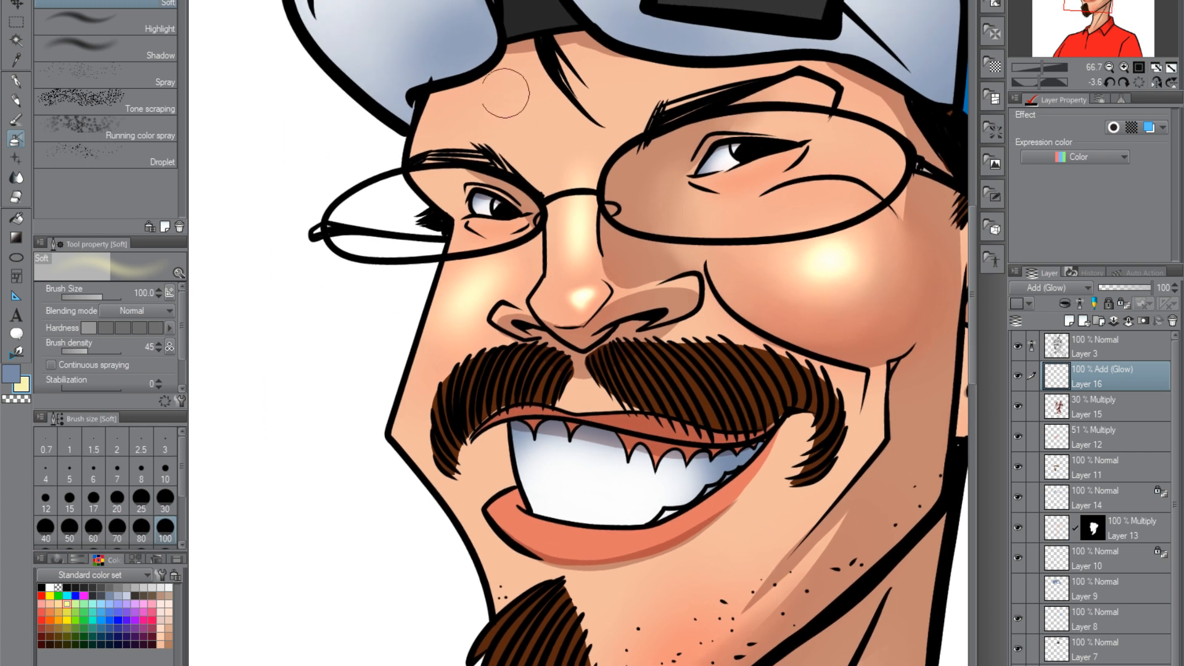
mouse_move(489, 111)
left_mouse_down()
mouse_move(617, 85)
mouse_move(602, 106)
left_mouse_up()
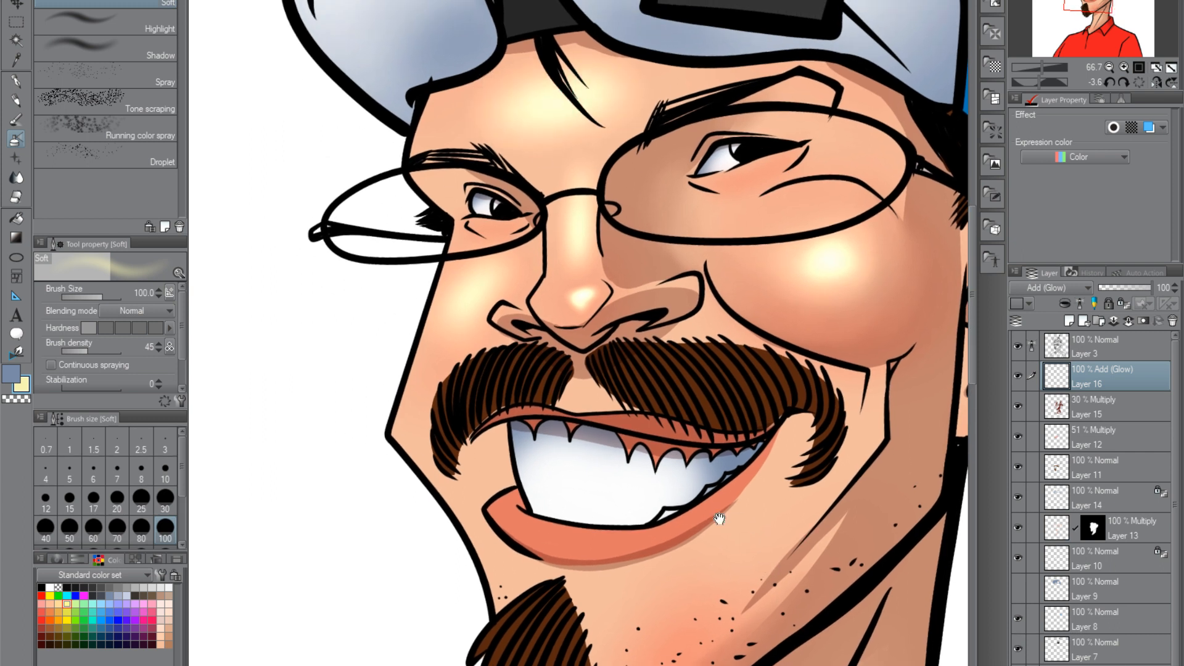
left_click_drag(716, 512, 682, 359)
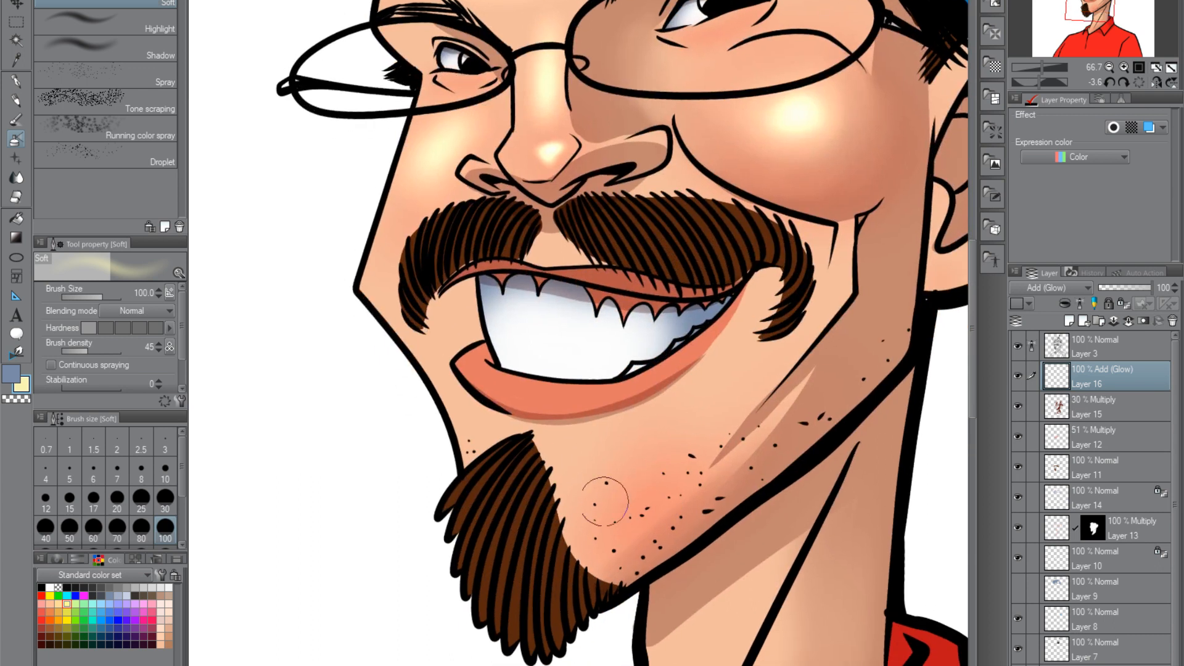
Airbrush pale yellow highlights between the lower lip and jaw and down the front of the neck at brush size 100
mouse_move(683, 439)
left_mouse_down()
mouse_move(659, 453)
mouse_move(721, 389)
mouse_move(678, 439)
left_mouse_up()
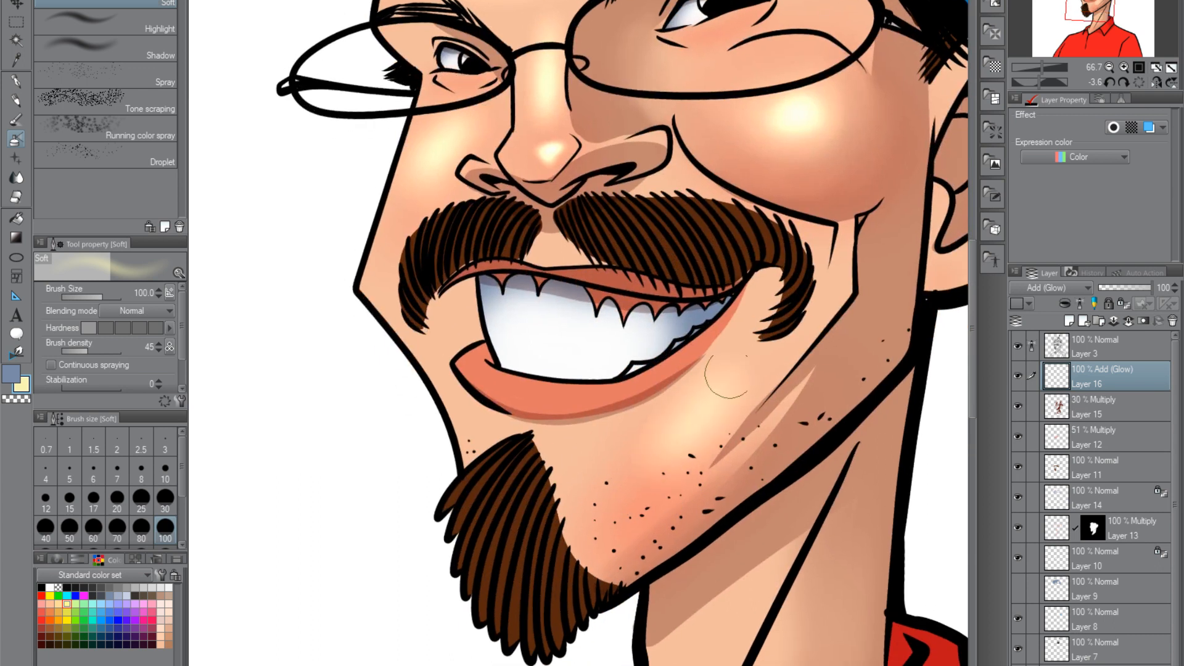
left_click_drag(721, 574, 695, 313)
left_click_drag(649, 408, 617, 543)
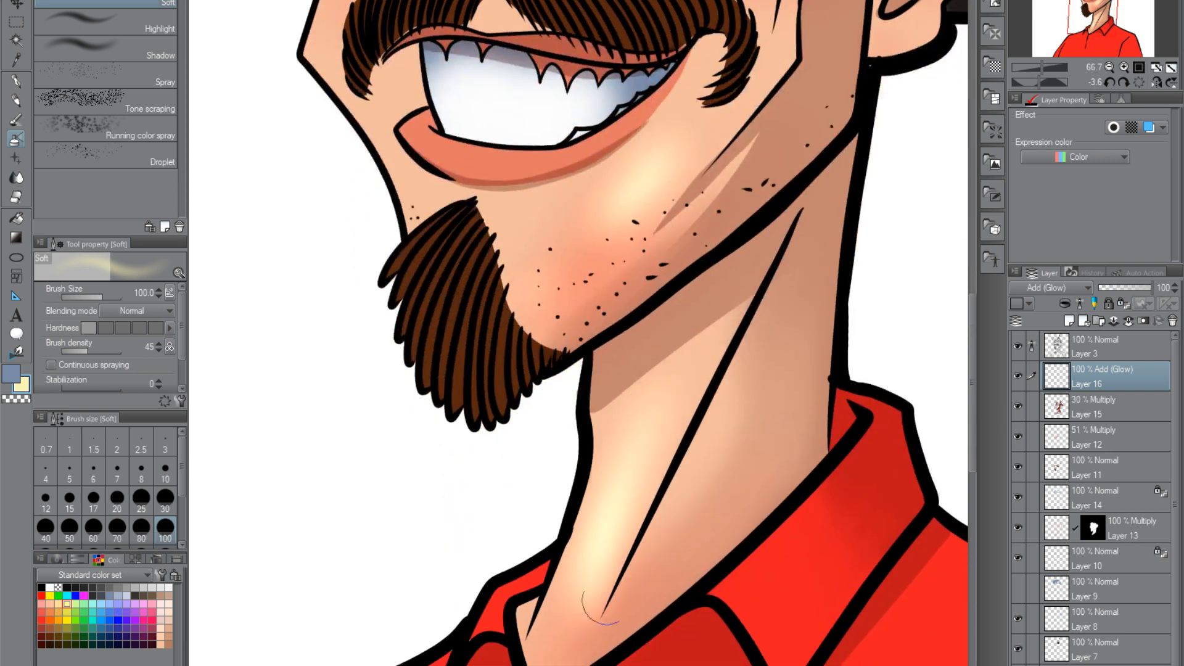
Airbrush a broad, soft pale yellow glow on the side of the neck behind the neck line with a larger brush
key("bracketright")
key("bracketright")
key("bracketright")
mouse_move(763, 387)
left_mouse_down()
mouse_move(598, 609)
mouse_move(682, 536)
mouse_move(616, 537)
mouse_move(661, 457)
mouse_move(725, 468)
mouse_move(620, 523)
mouse_move(619, 548)
left_mouse_up()
Airbrush a small pale yellow highlight on the earlobe with the brush reduced to size 40
key("bracketleft")
key("bracketleft")
key("bracketleft")
key("bracketleft")
key("bracketleft")
key("bracketleft")
key("bracketleft")
key("bracketleft")
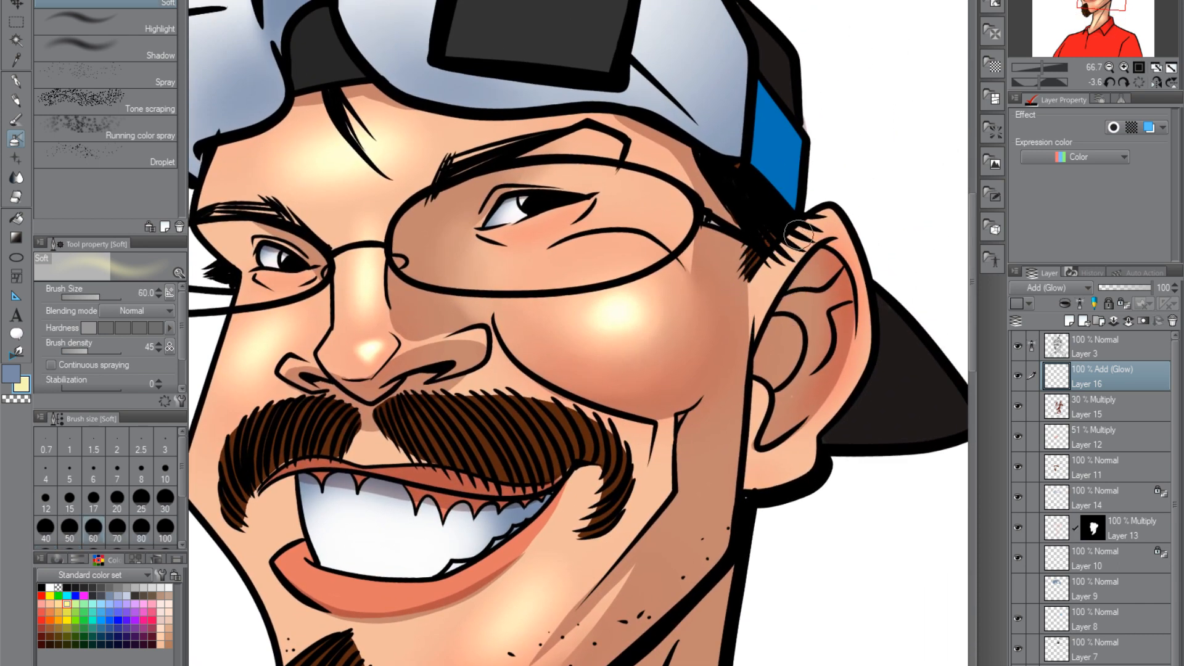
left_click_drag(788, 483, 780, 463)
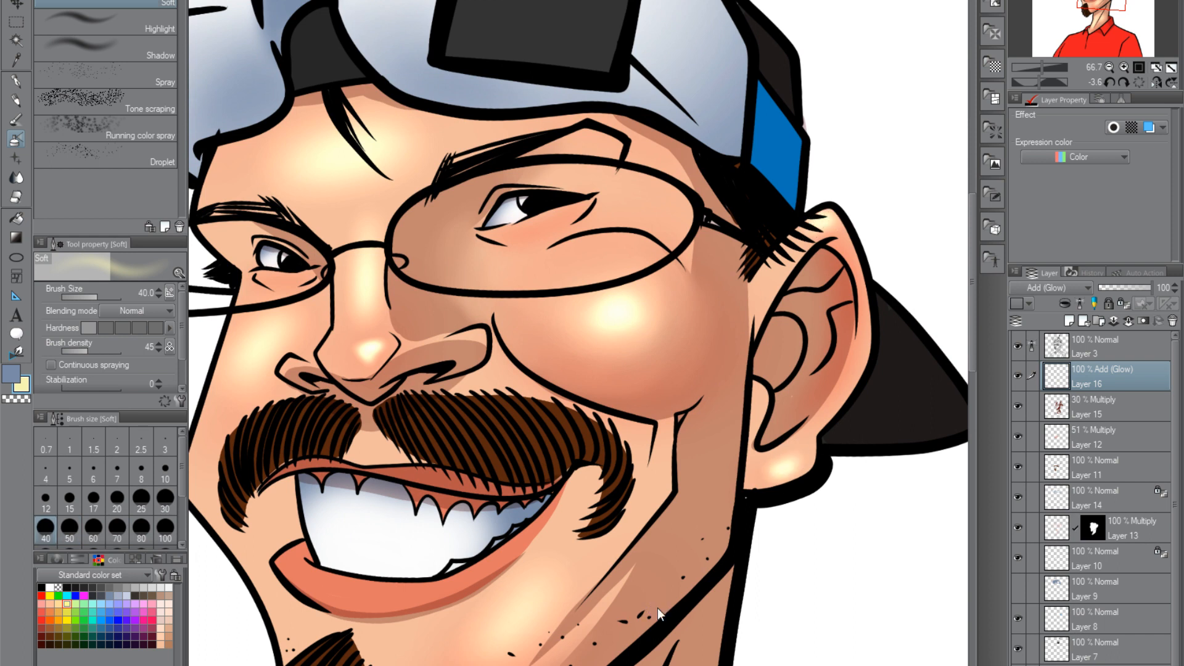
Lower the opacity of the Add (Glow) highlight layer to 44%
scroll(657, 608, "down", 2)
mouse_move(718, 583)
left_mouse_down()
mouse_move(754, 336)
mouse_move(749, 375)
left_mouse_up()
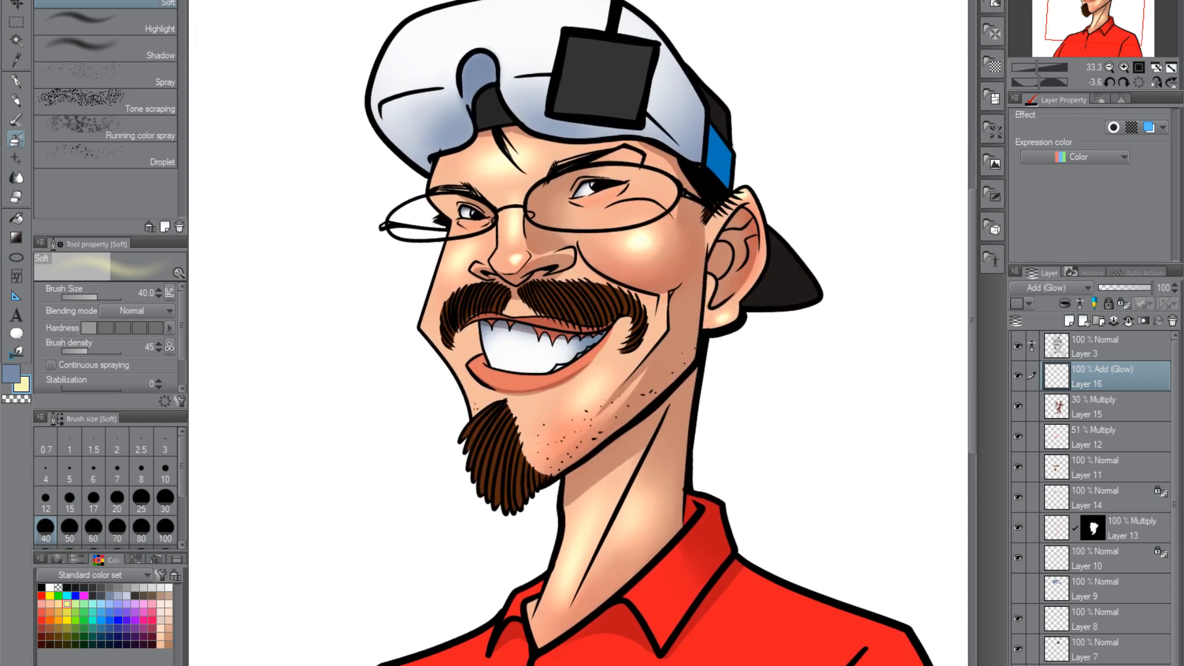
left_click_drag(1151, 288, 1139, 289)
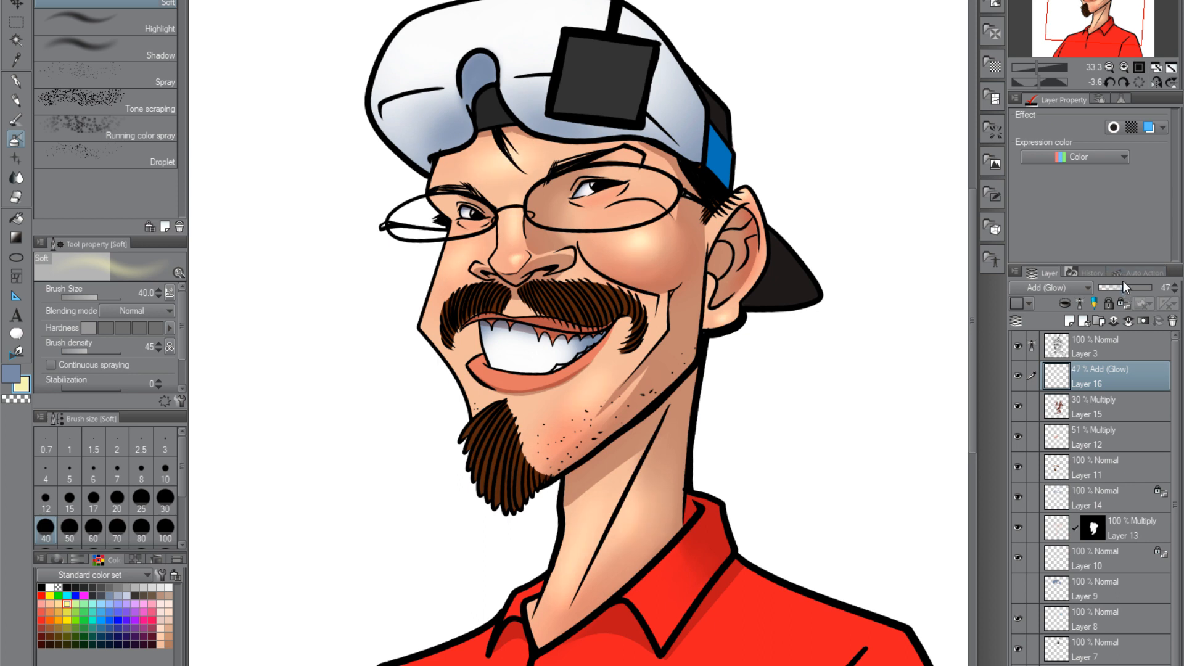
left_click_drag(1124, 287, 1124, 287)
left_click_drag(1120, 289, 1121, 292)
Reduce the airbrush to size 17 and return the canvas to an upright view of the whole caricature
left_click_drag(521, 497, 639, 422)
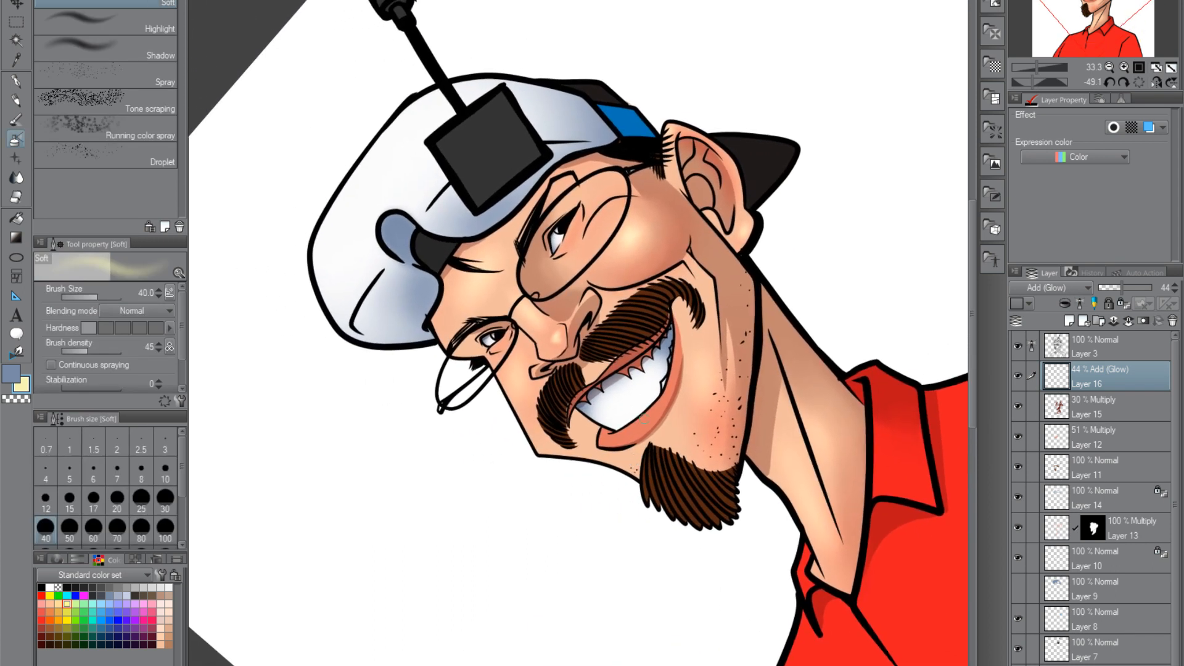
key("bracketleft")
key("bracketleft")
key("bracketleft")
key("bracketleft")
left_click_drag(834, 336, 838, 465)
scroll(733, 560, "down", 1)
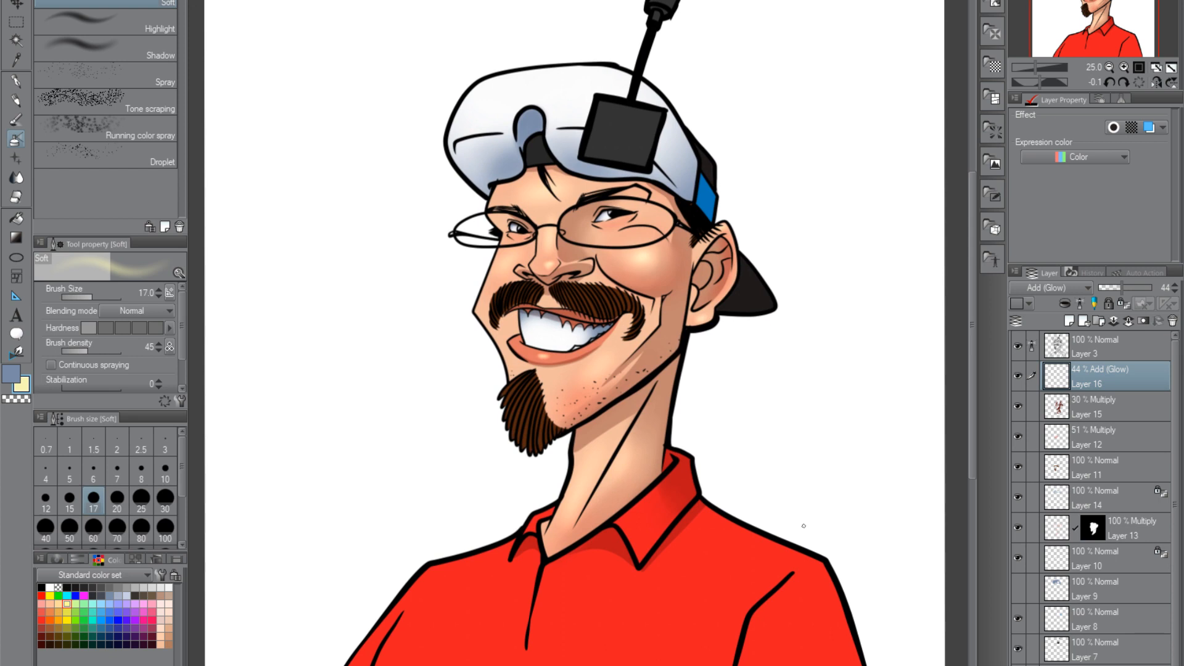